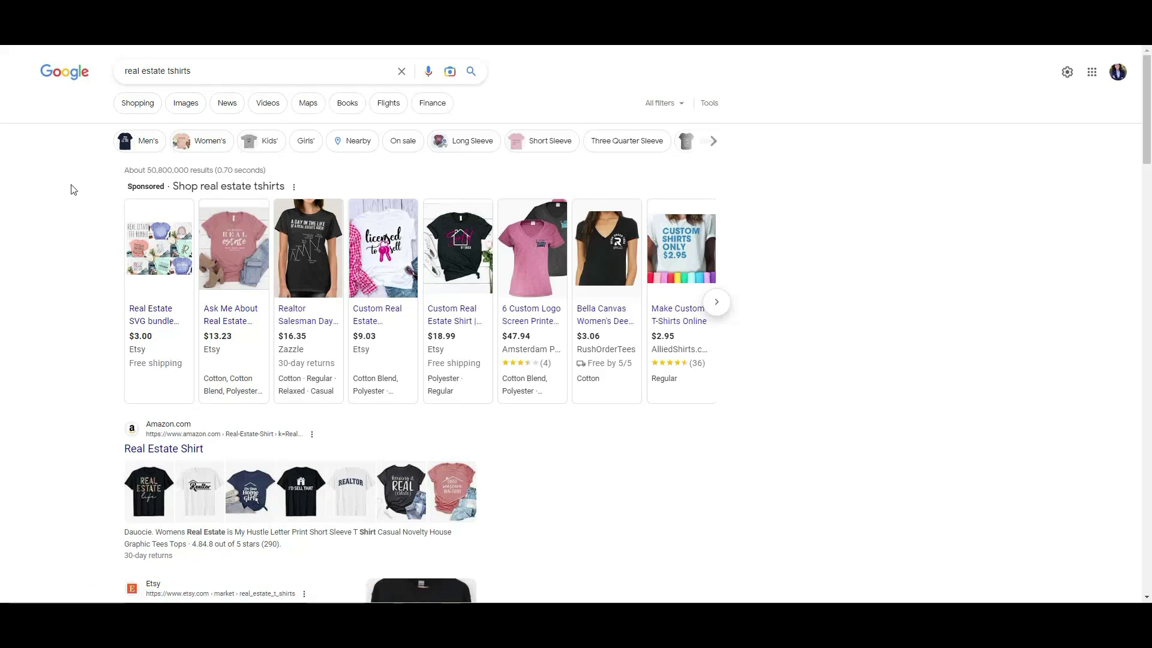
Show Google image results for real estate T-shirts and scroll through them
left_click(186, 105)
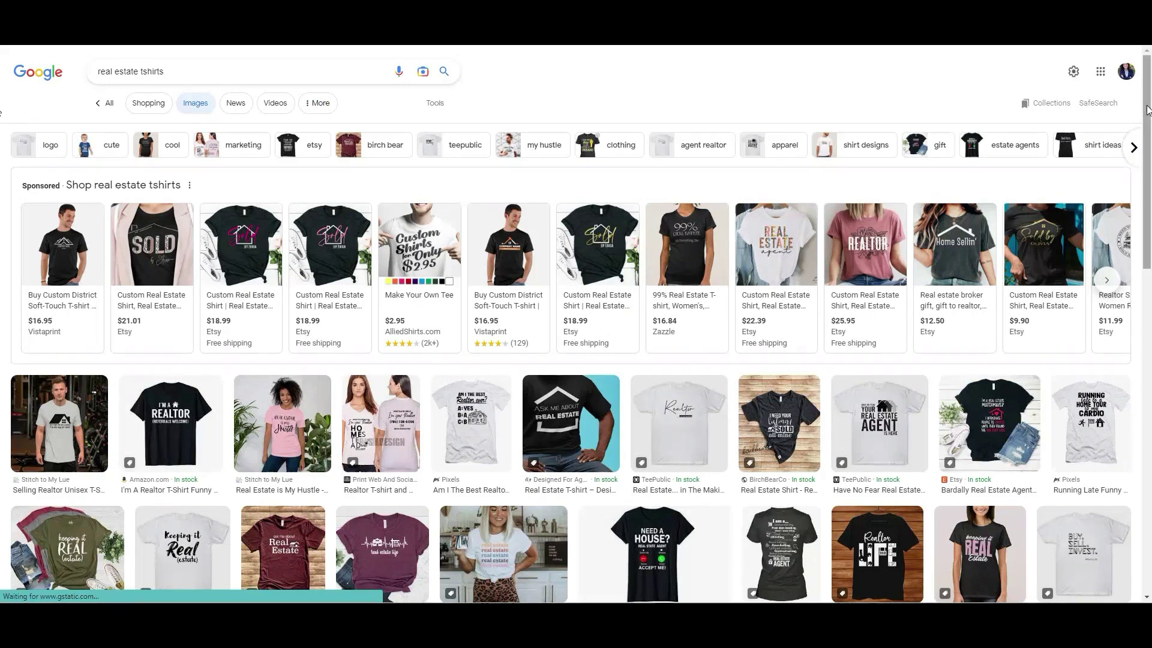
left_click_drag(1148, 110, 1147, 236)
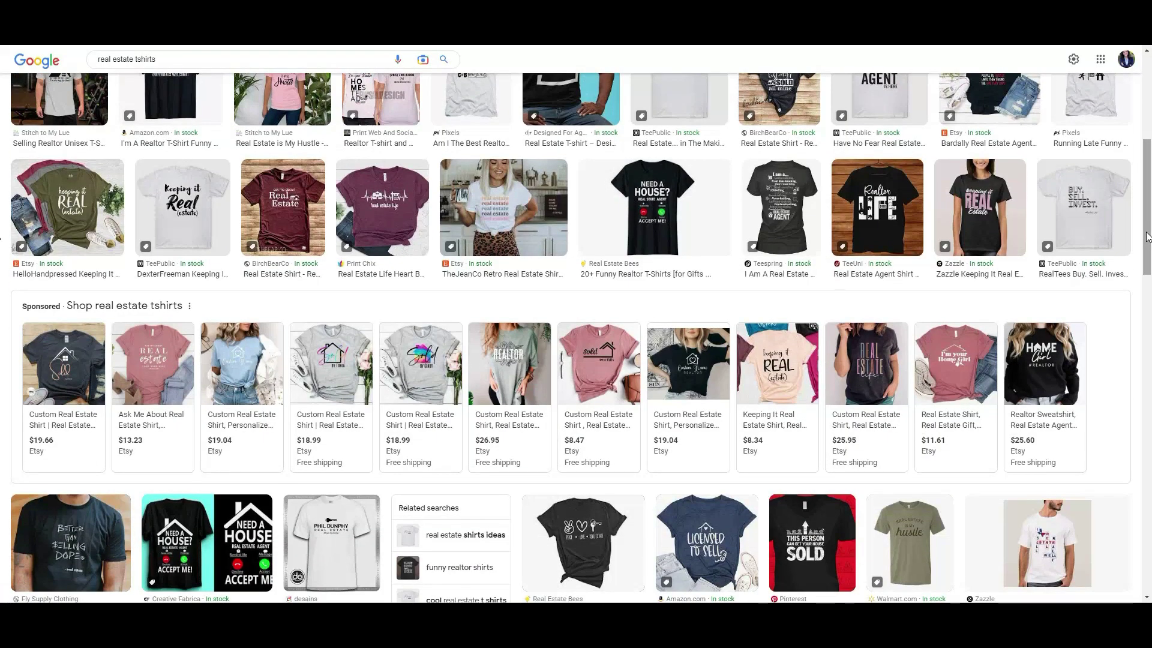
scroll(1148, 235, "down", 6)
scroll(1148, 236, "up", 12)
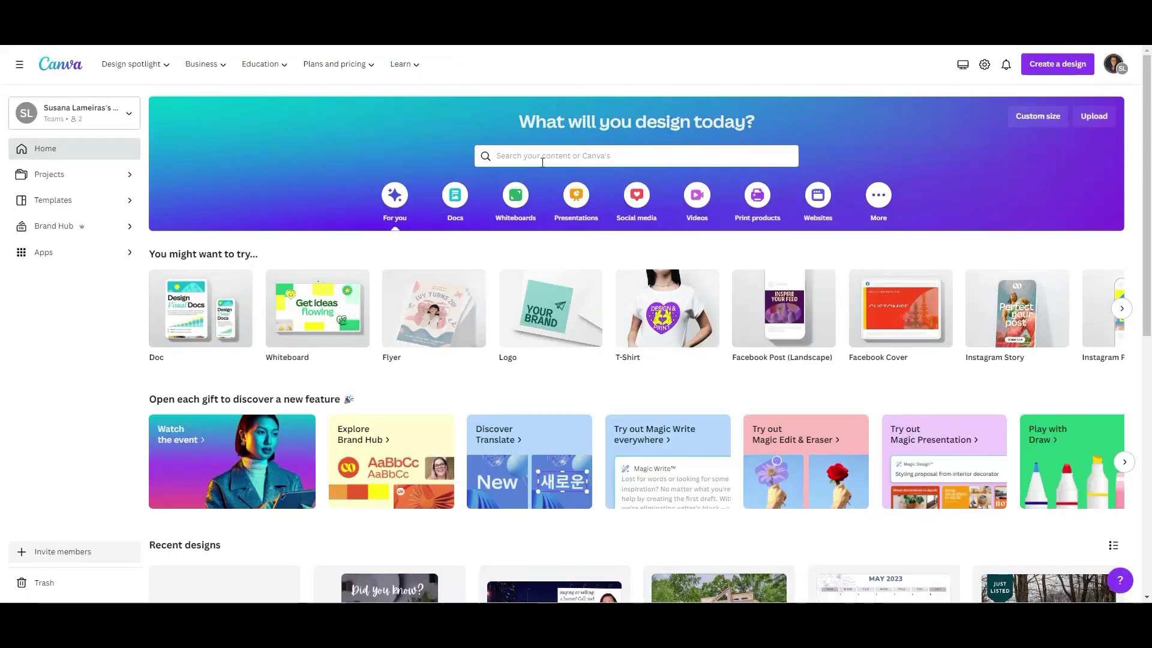
Create a blank T-shirt design from the Canva home page suggestions
left_click(588, 156)
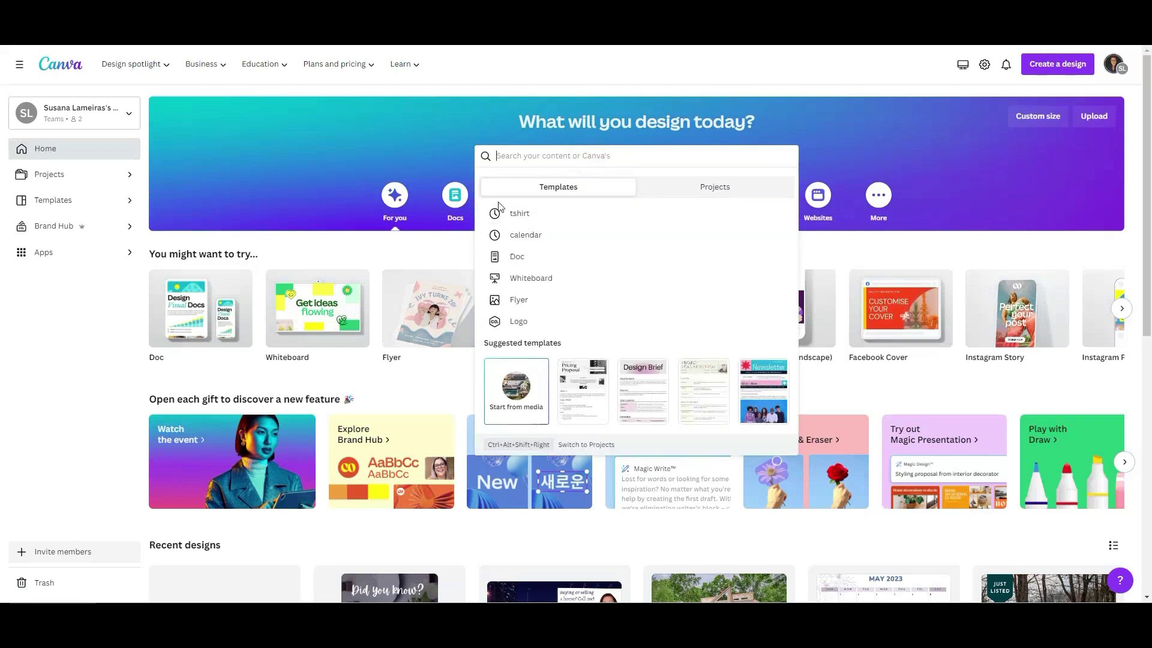
left_click(412, 161)
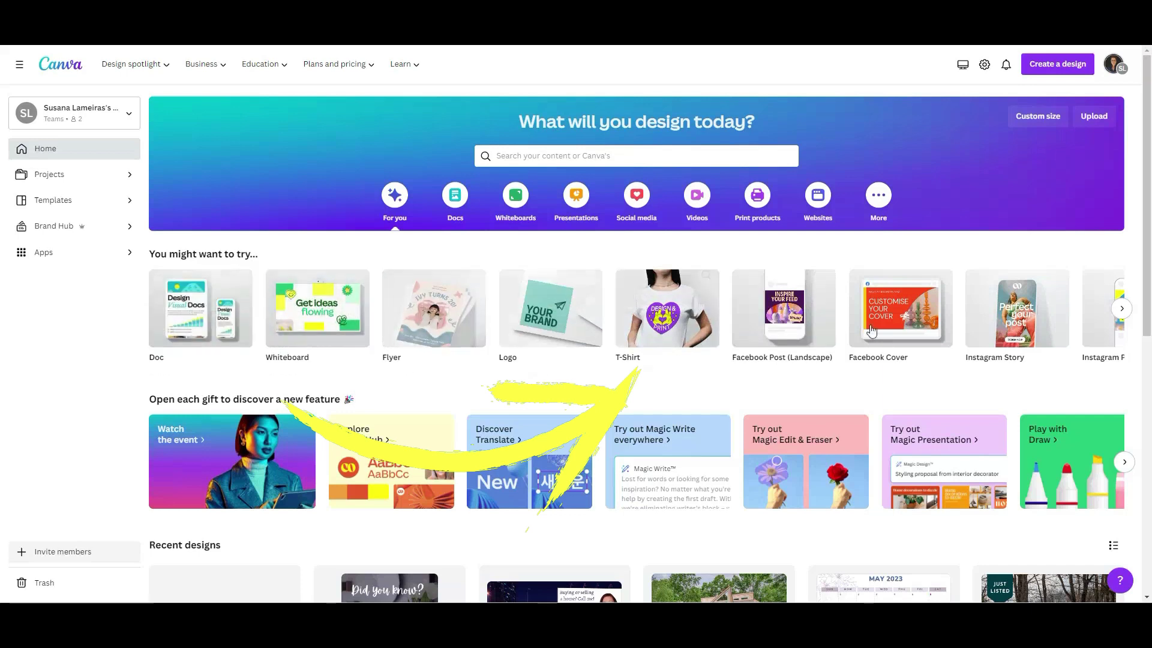
left_click(667, 307)
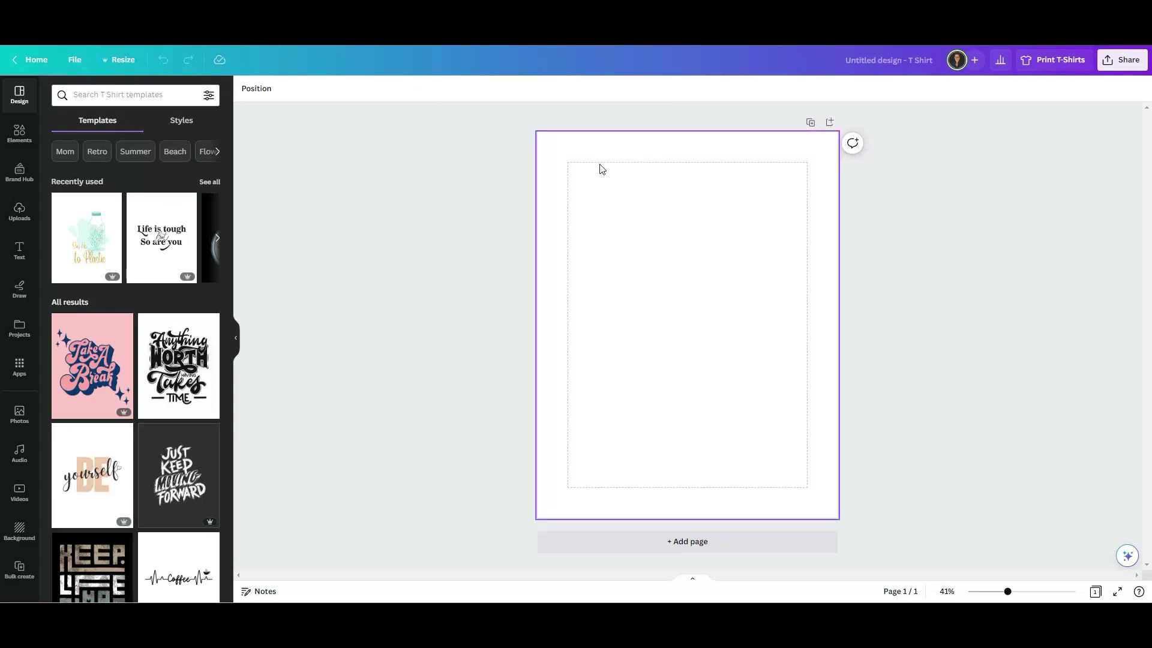
left_click(75, 60)
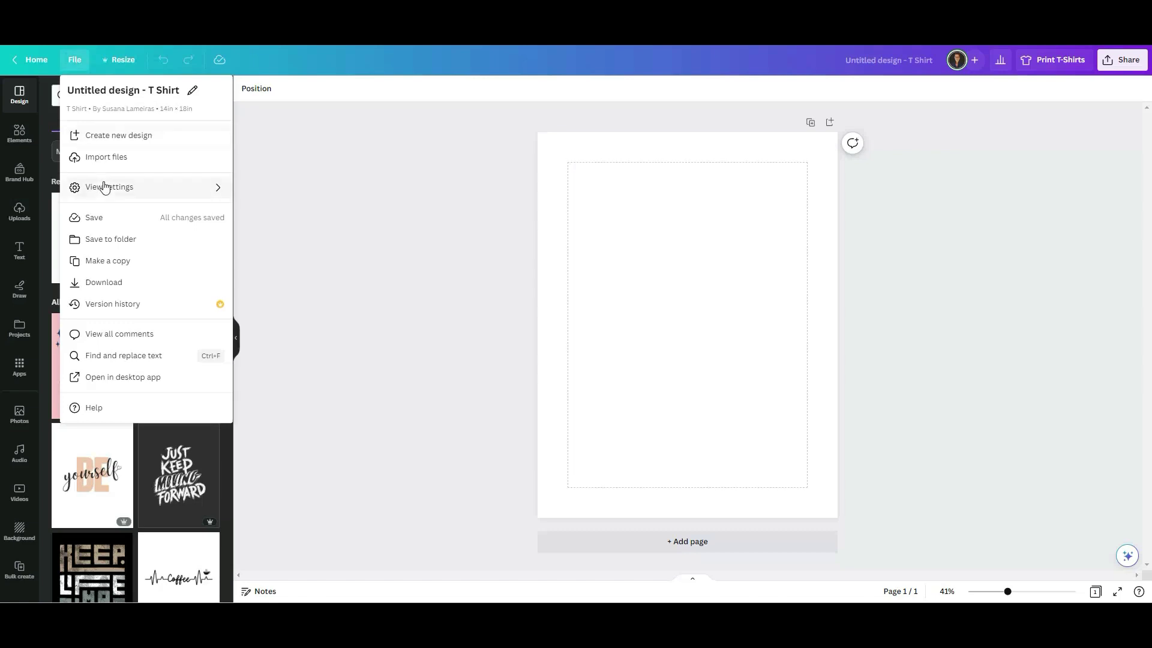
mouse_move(96, 191)
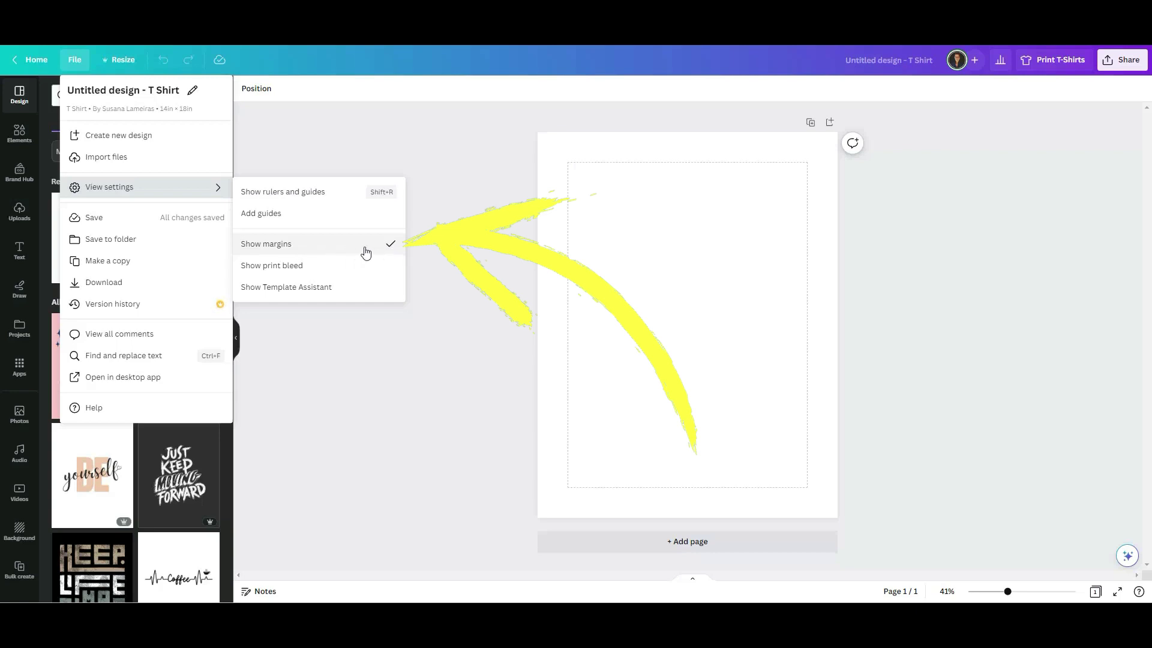
left_click(515, 238)
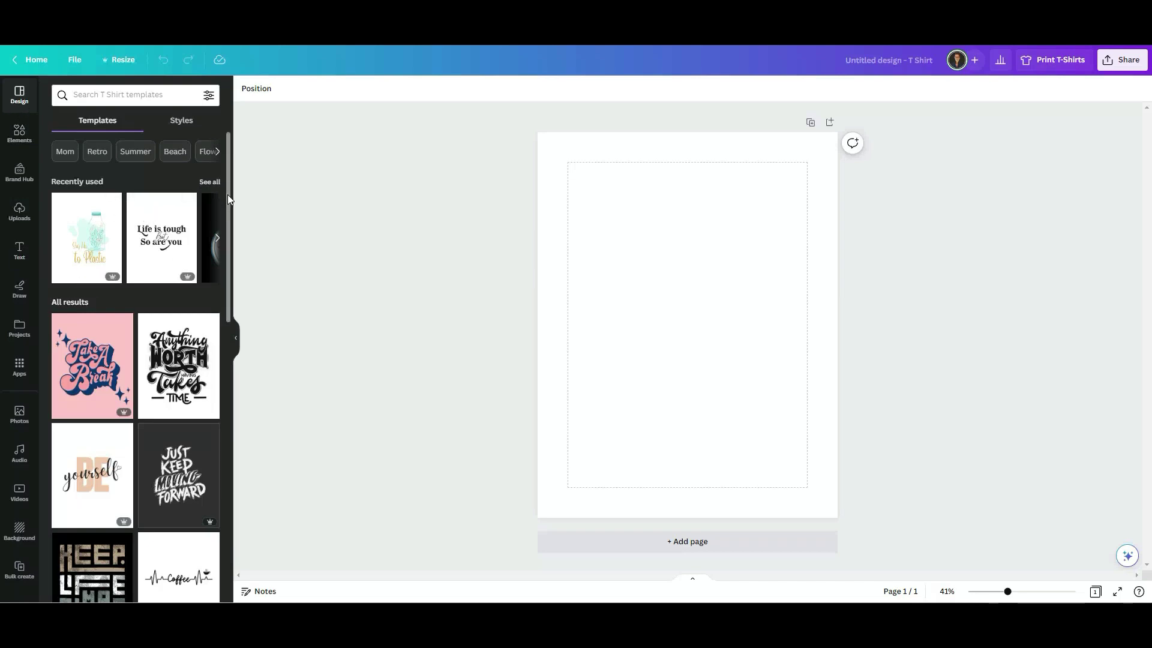
Show the Text panel and scroll down through the font combinations
left_click_drag(228, 195, 237, 168)
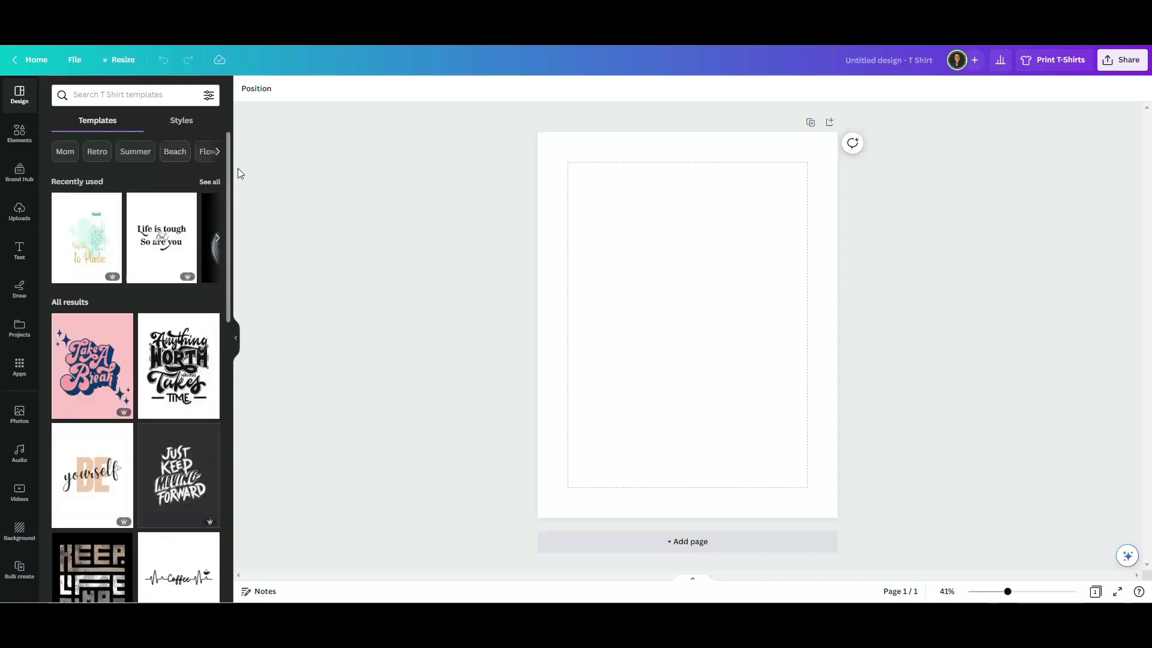
left_click(19, 258)
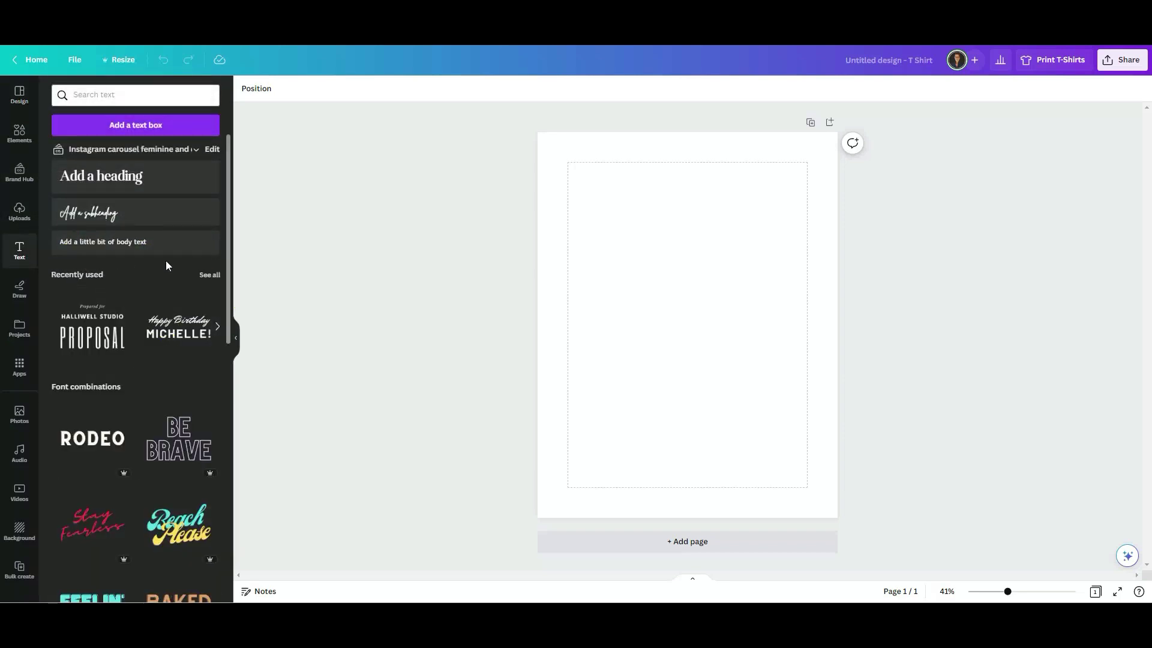
scroll(228, 178, "down", 6)
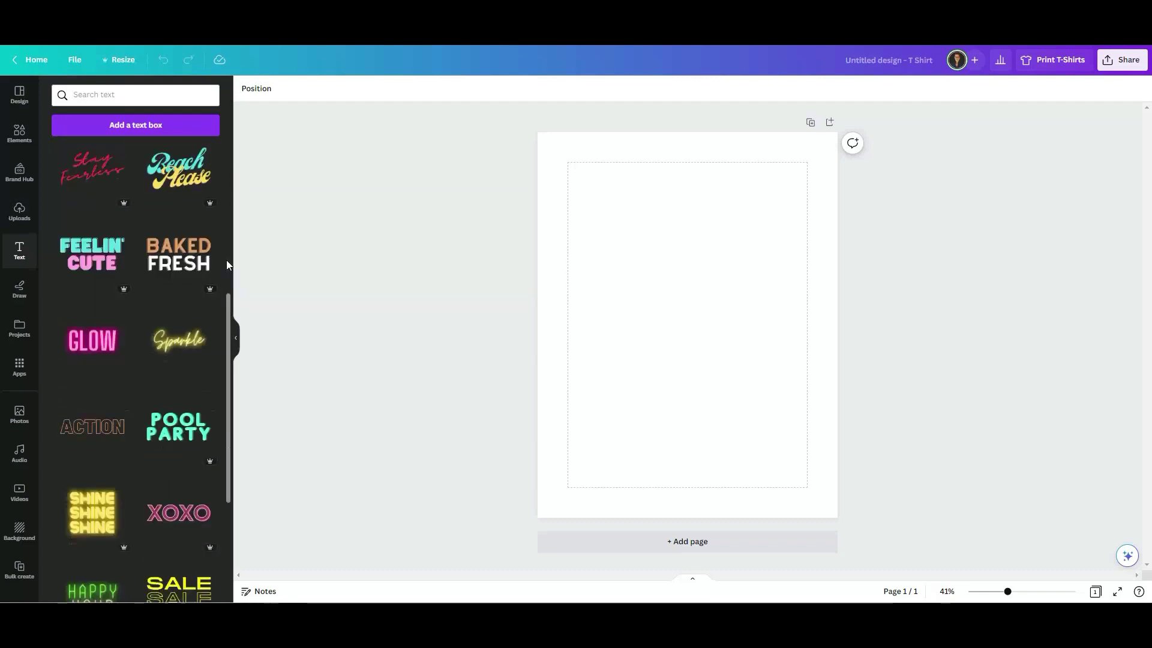
scroll(226, 261, "down", 7)
scroll(226, 264, "down", 8)
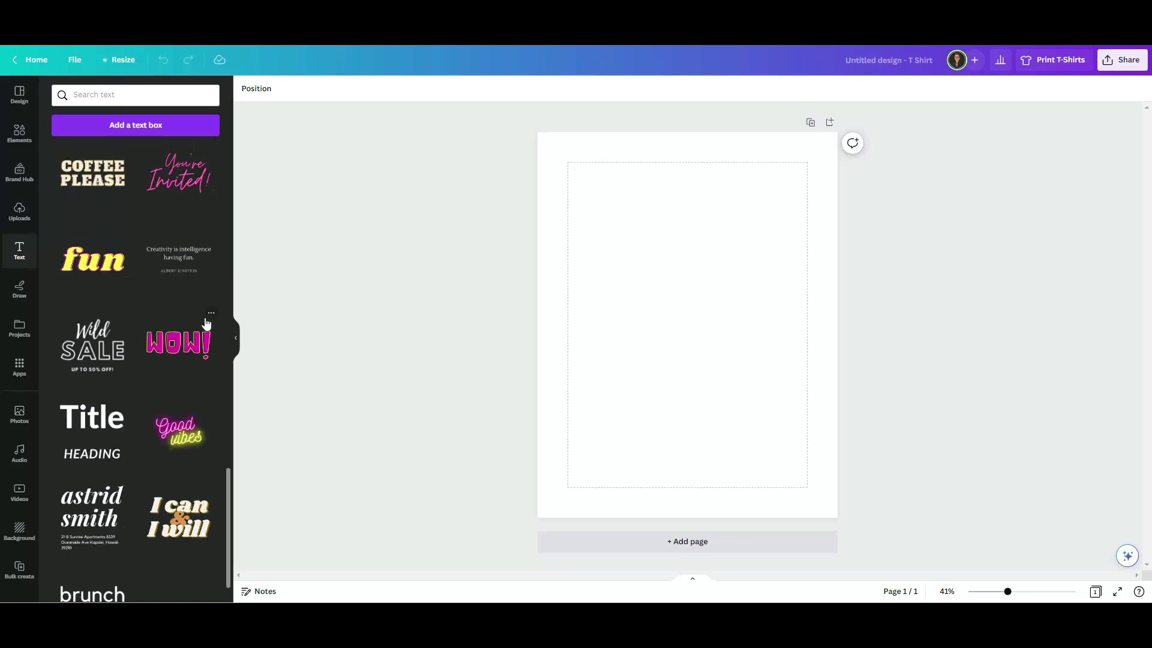
scroll(205, 324, "down", 3)
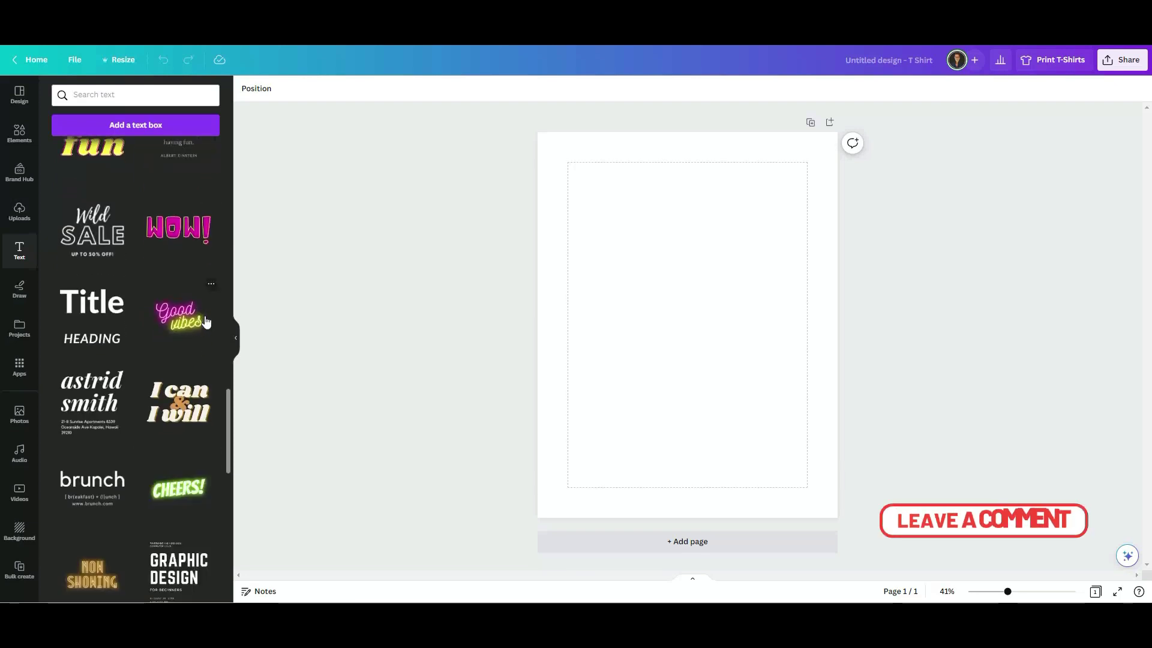
scroll(206, 322, "down", 3)
scroll(206, 323, "down", 2)
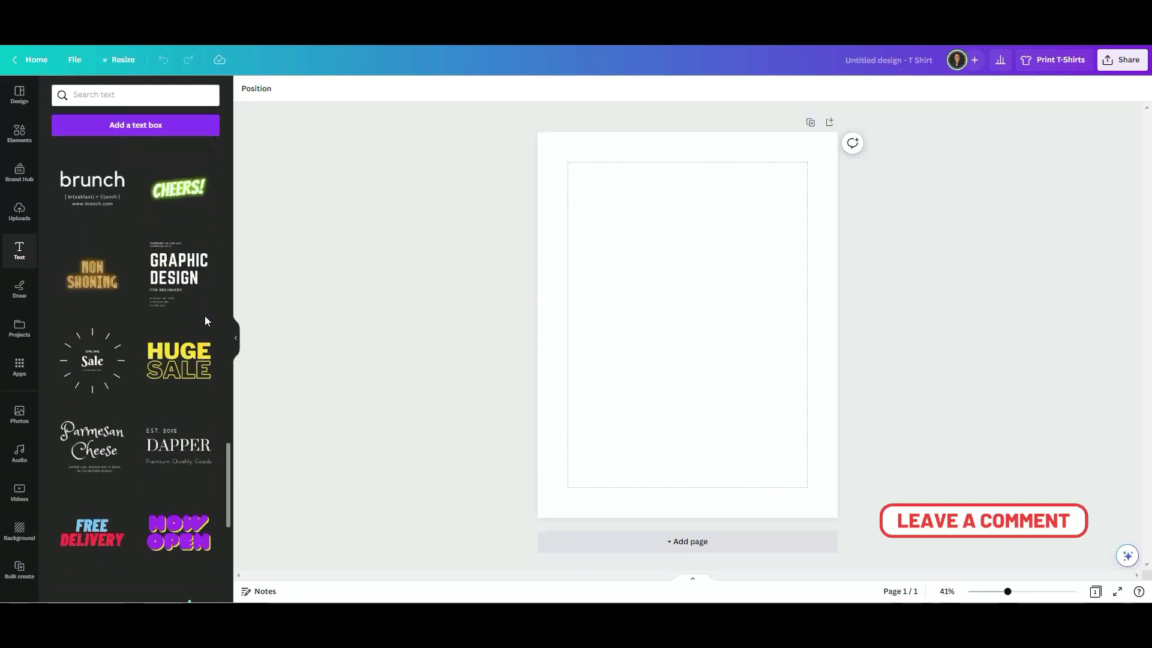
scroll(205, 321, "down", 7)
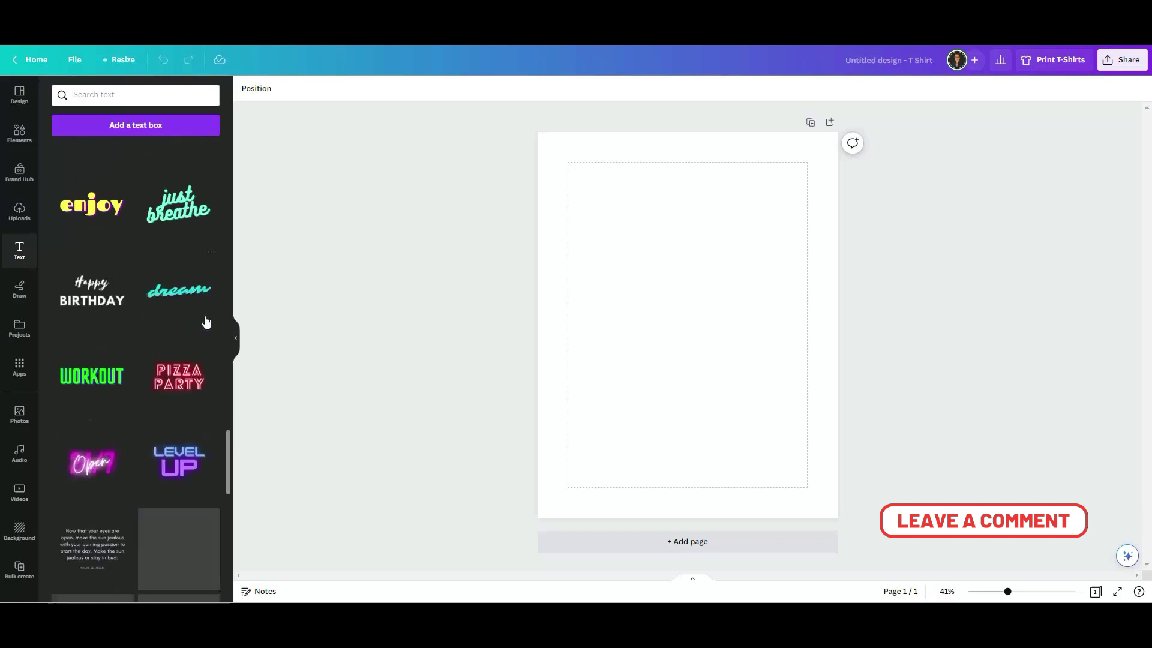
scroll(206, 322, "down", 8)
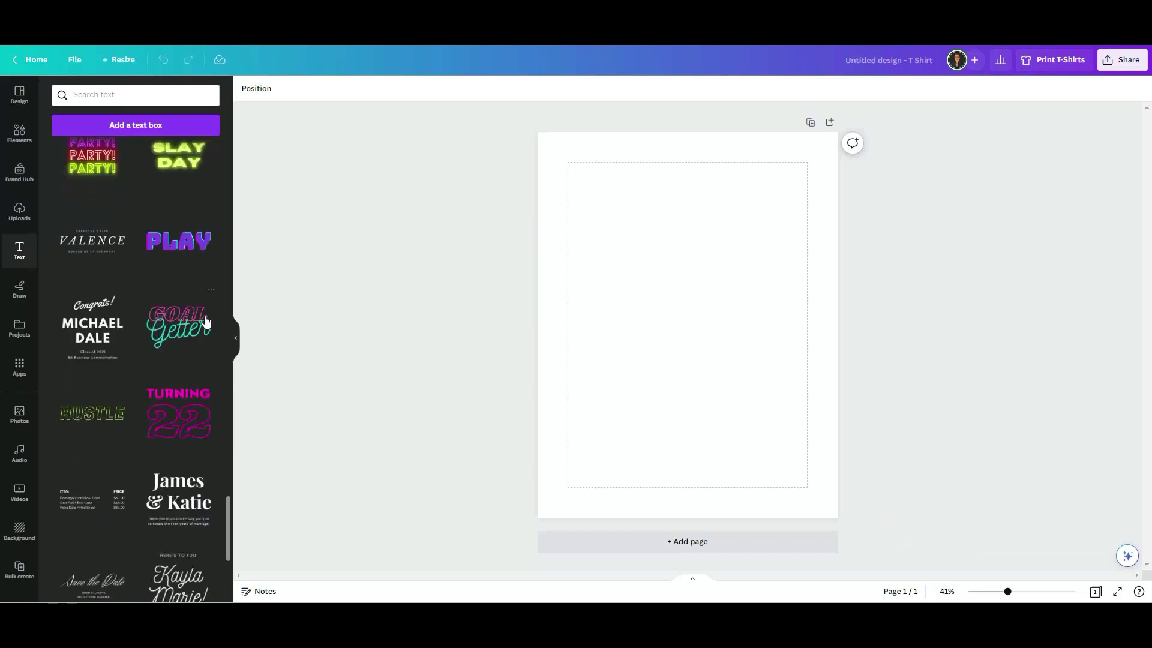
scroll(169, 322, "down", 8)
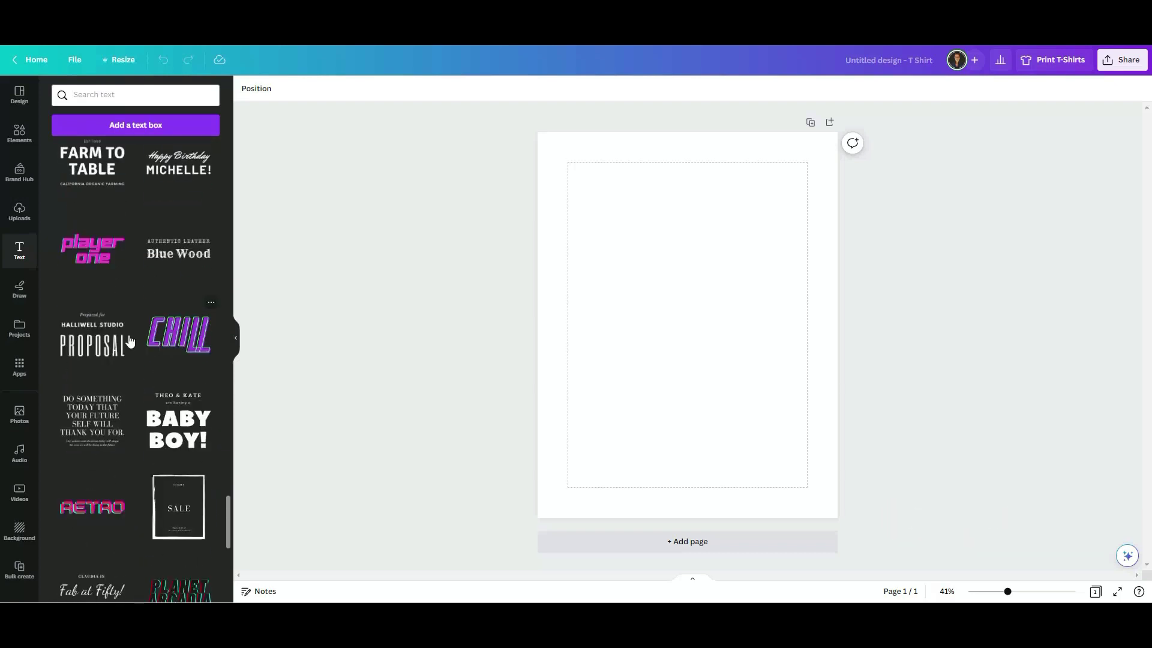
Add the PROPOSAL text combination to the page and ungroup it into separate lines
left_click(91, 334)
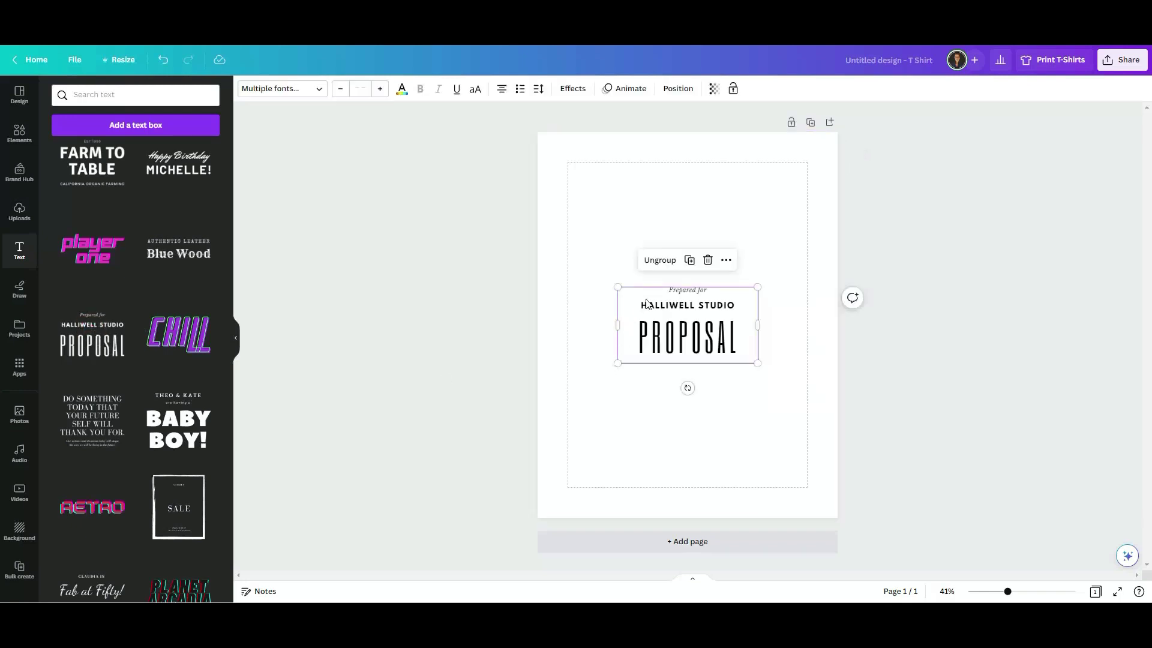
left_click(655, 263)
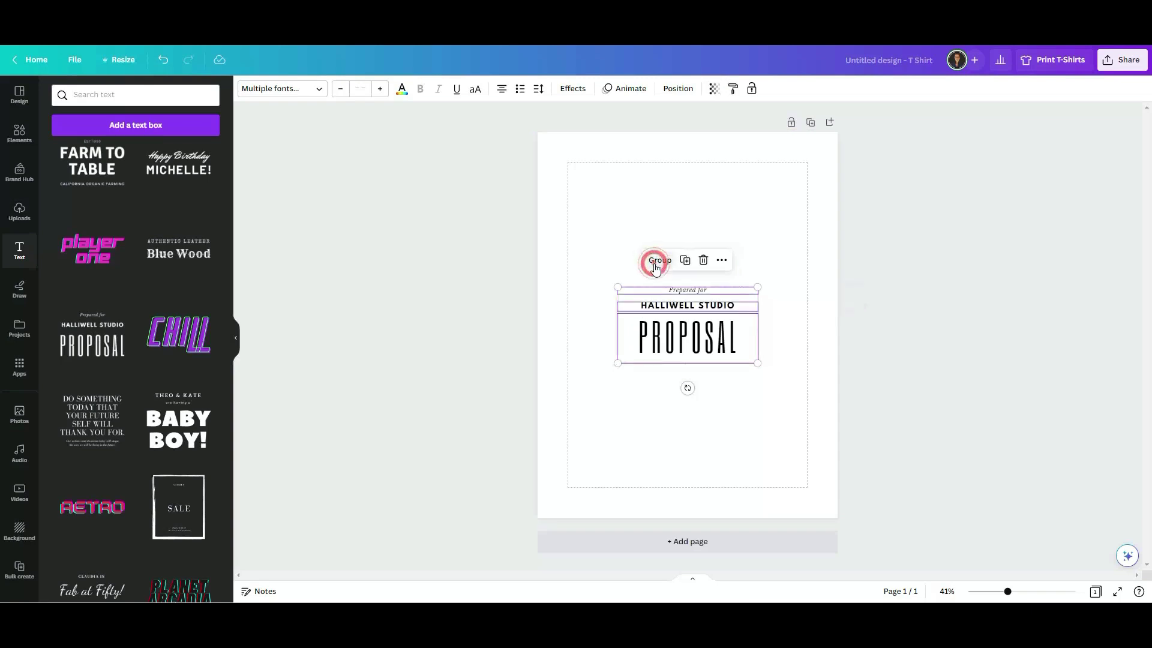
left_click(645, 227)
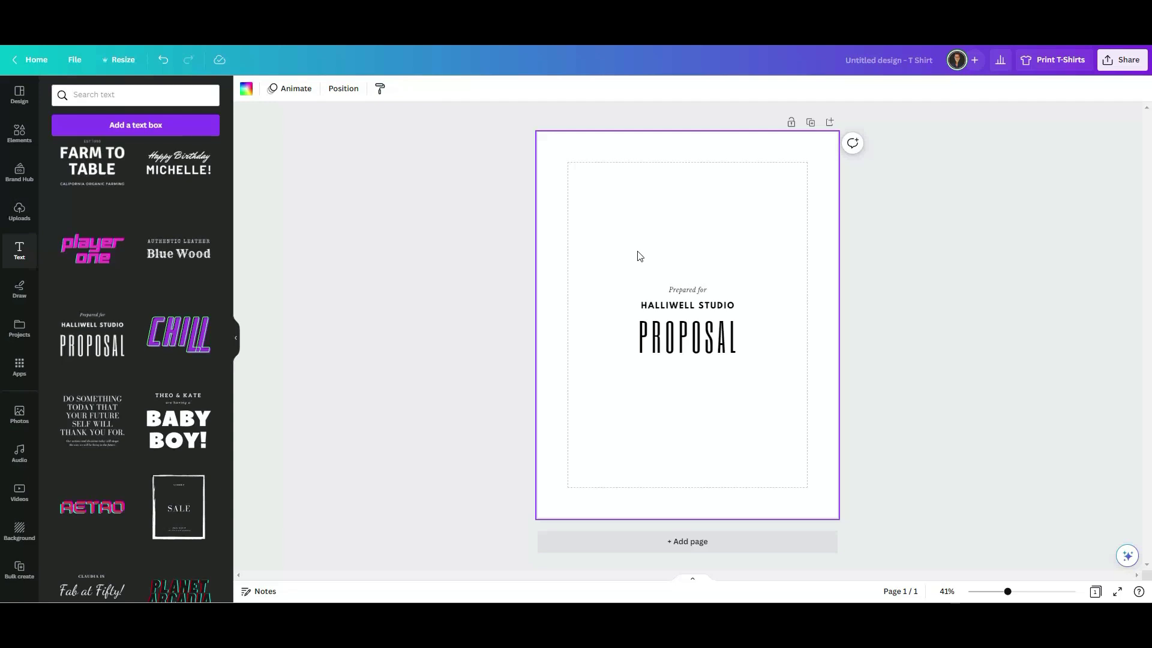
Reword the first two lines to 'I help people' and 'FIND THEIR', then highlight PROPOSAL
left_click(698, 293)
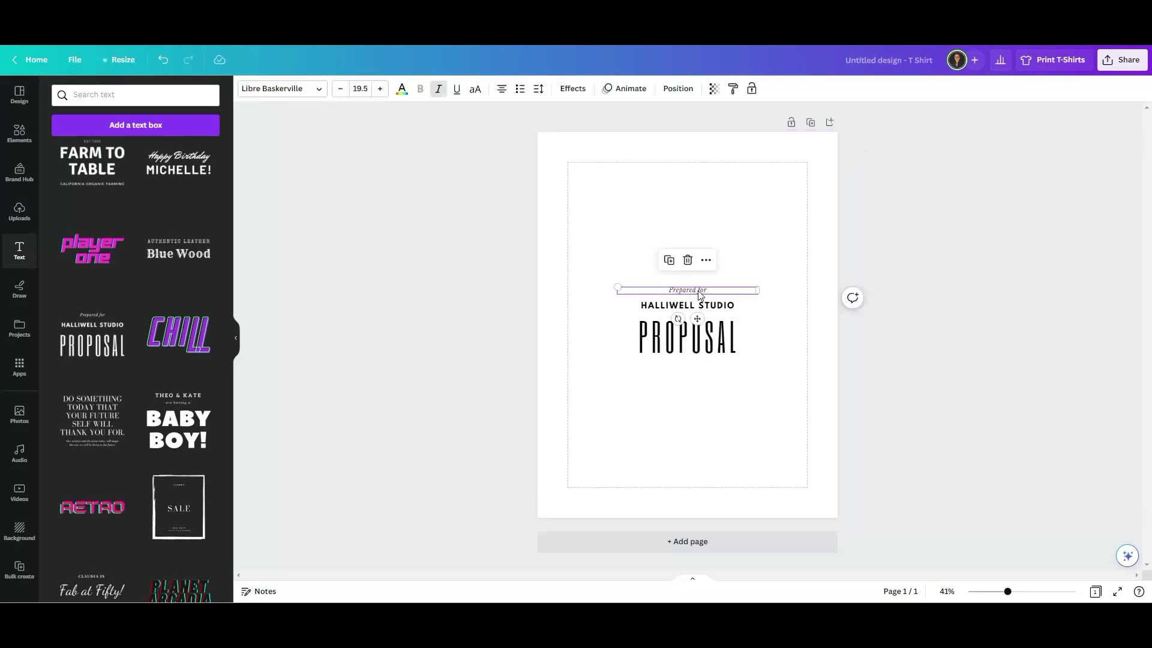
double_click(693, 291)
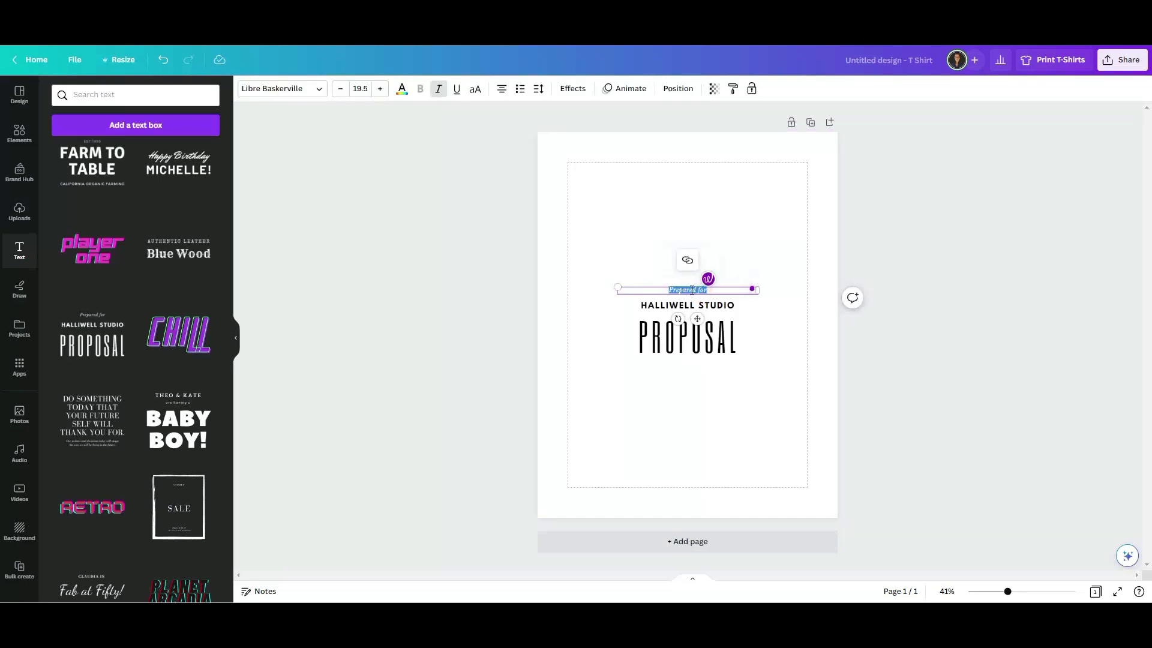
key("BackSpace")
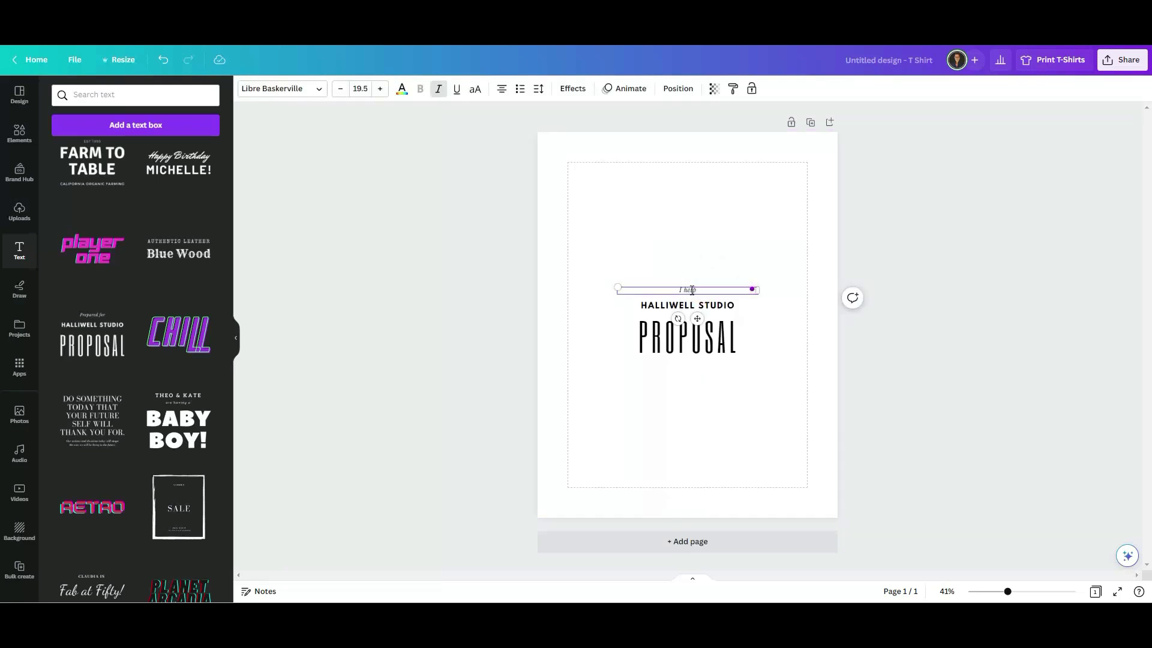
type("I help people")
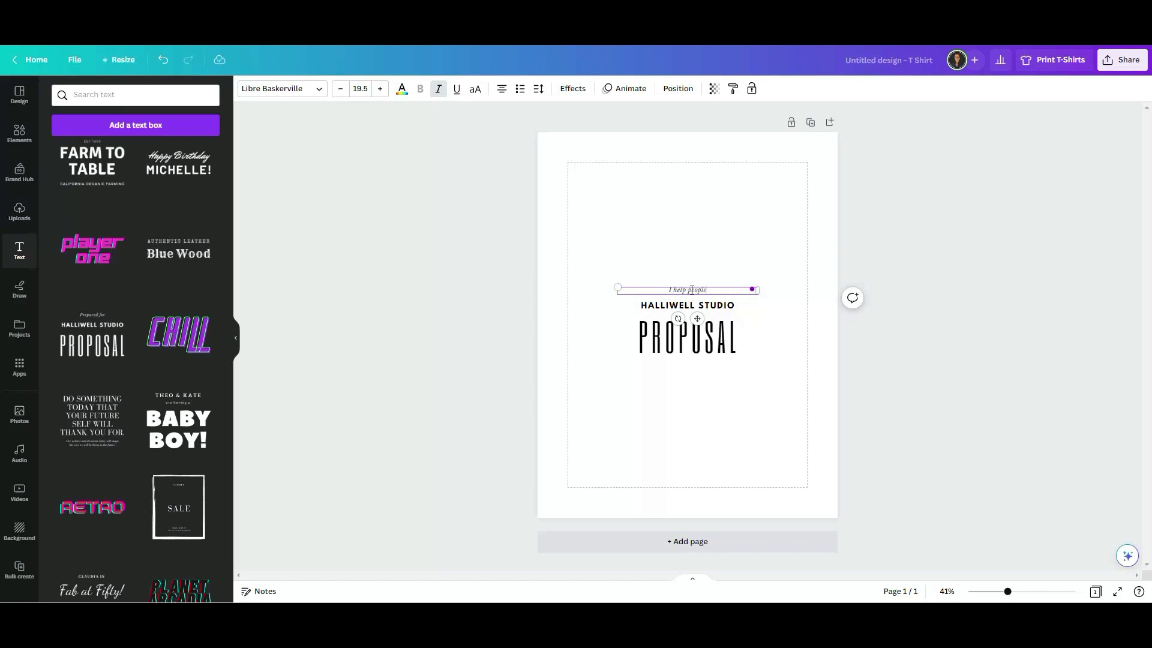
left_click(693, 249)
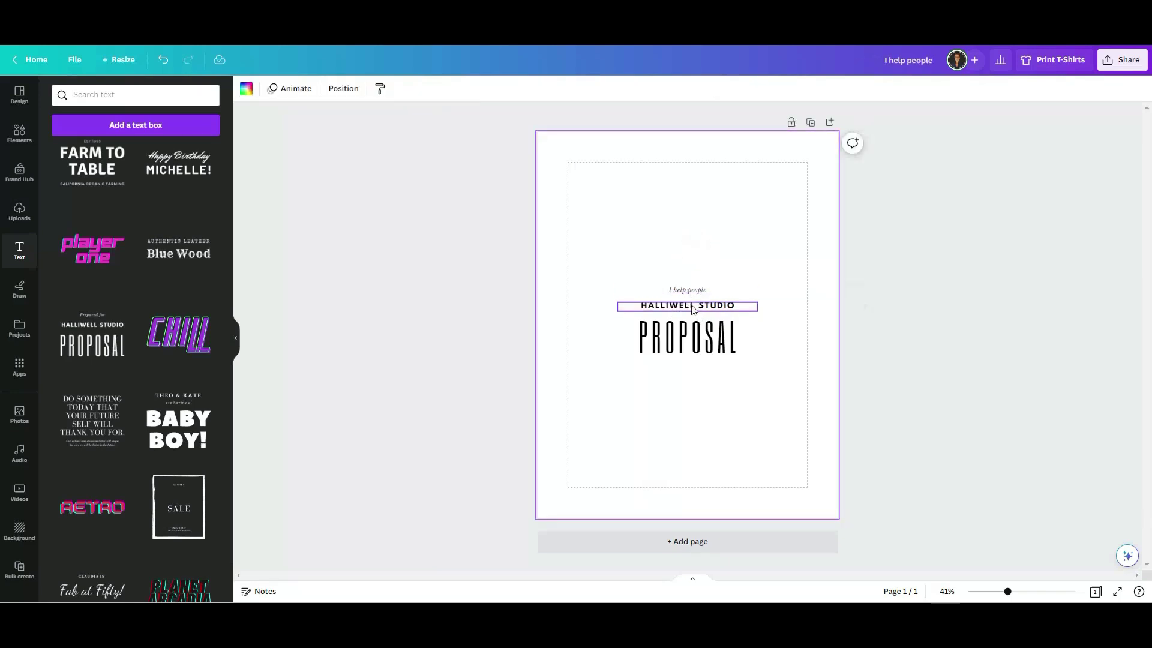
double_click(692, 307)
type("FIND TH")
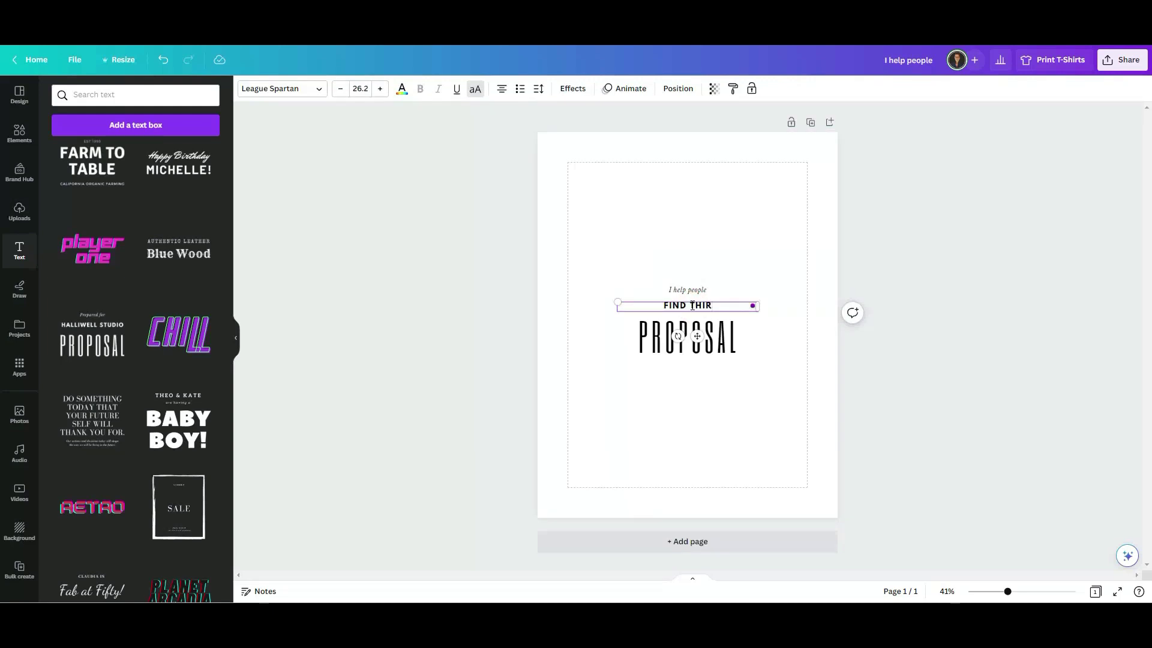
type("EIR")
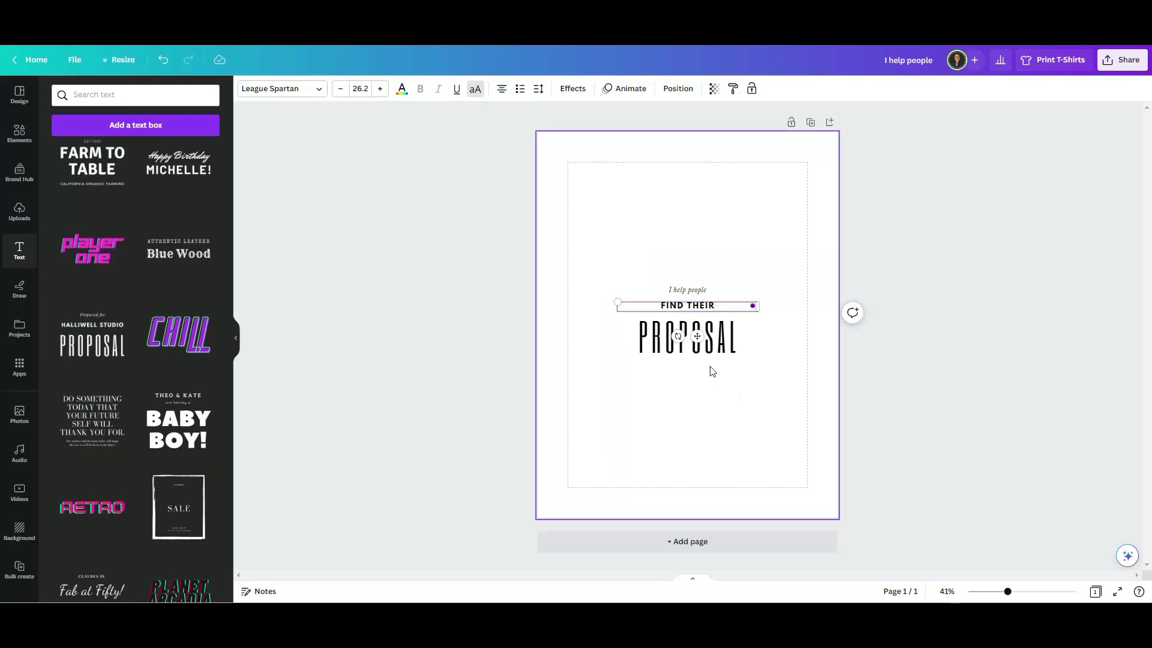
double_click(726, 348)
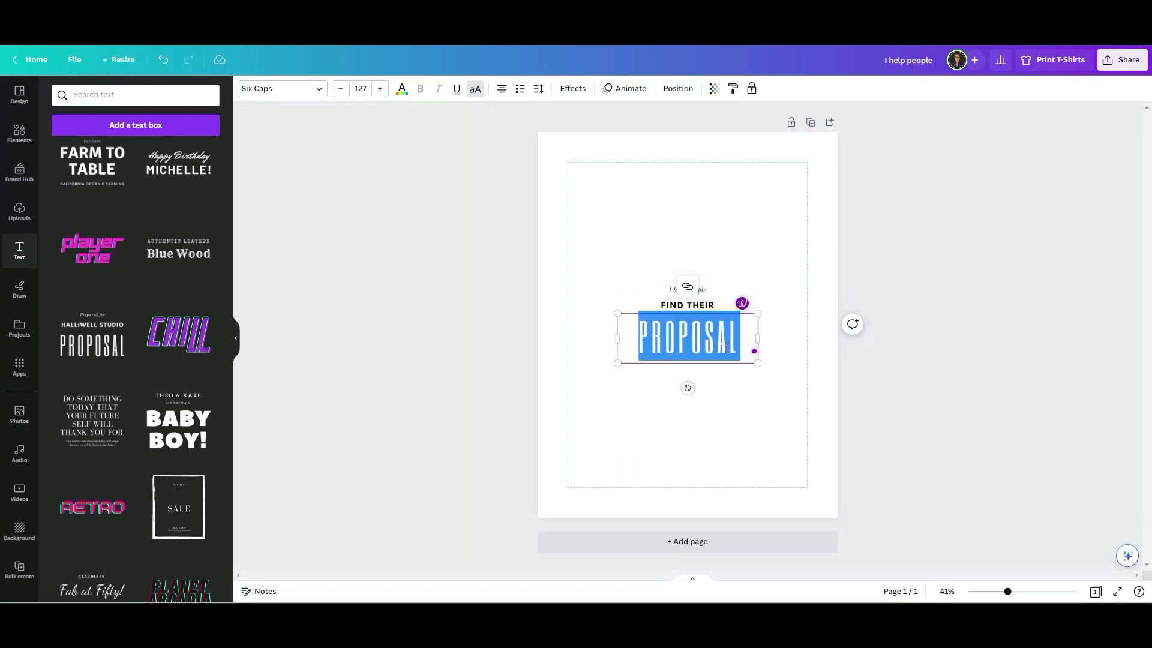
Replace PROPOSAL with 'DREAM HOMES' and widen its text box
type("DREAM HOMES")
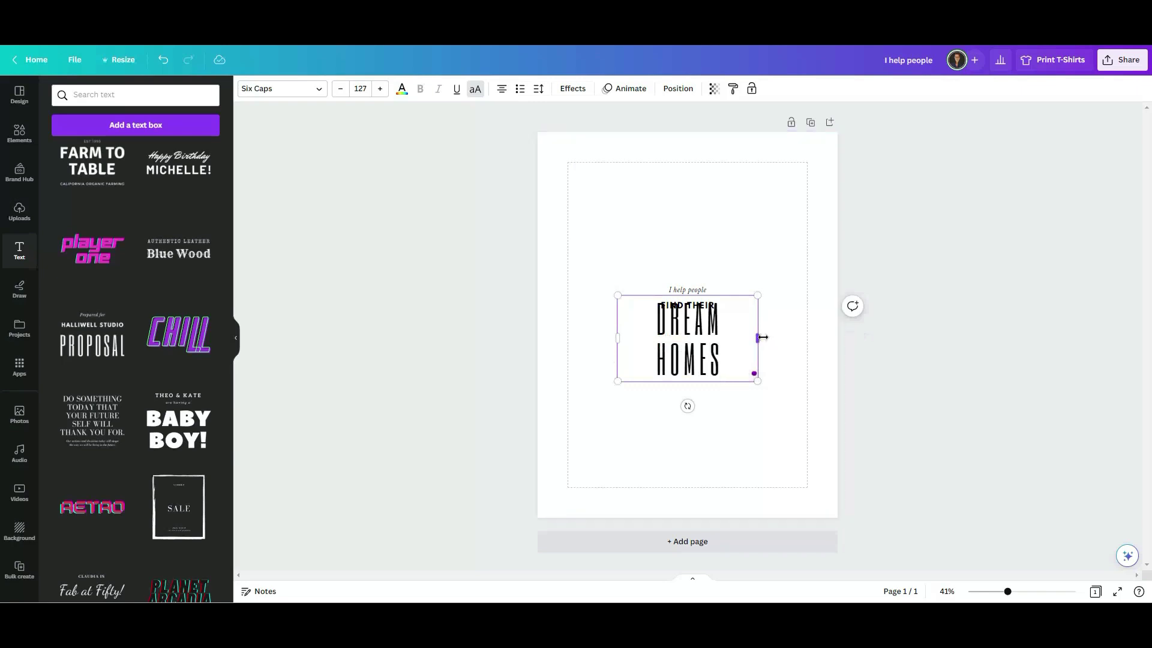
left_click_drag(758, 337, 773, 336)
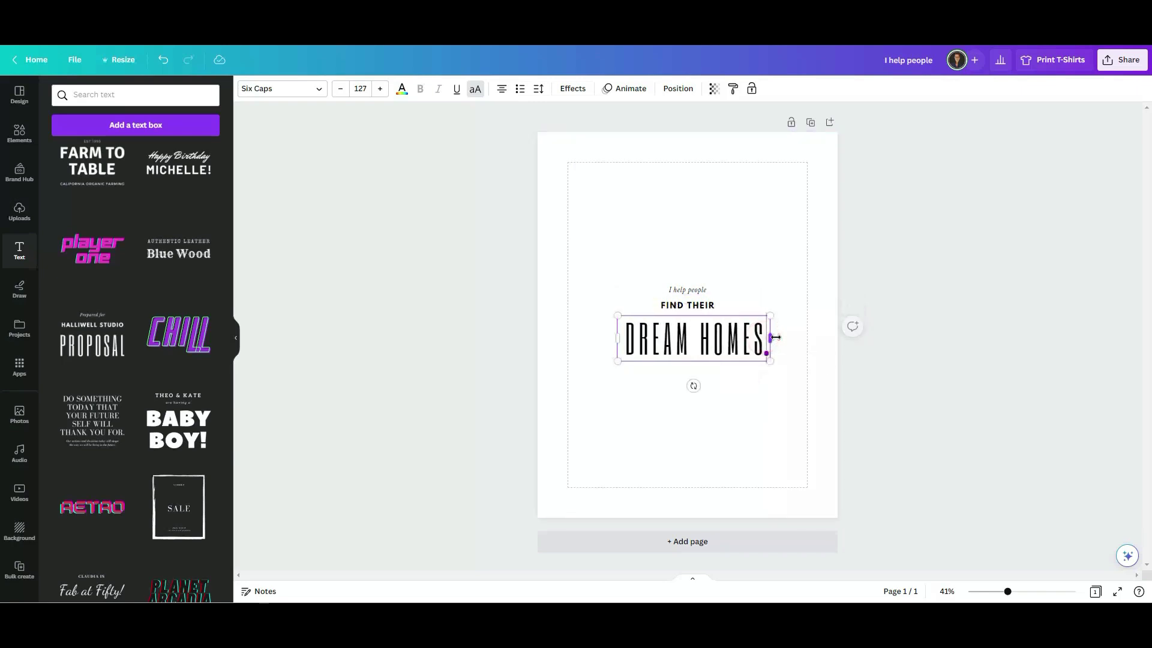
left_click(728, 239)
Enlarge FIND THEIR to size 67.2 and line it up with DREAM HOMES
left_click(690, 307)
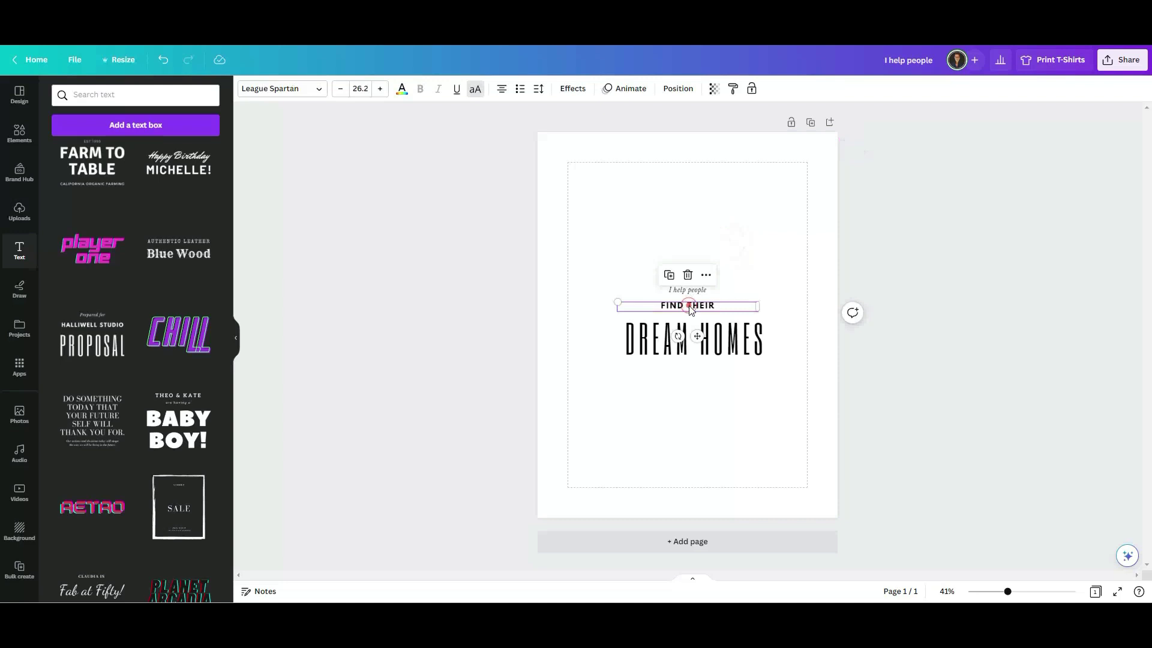
left_click(381, 89)
left_click(381, 88)
left_click(380, 89)
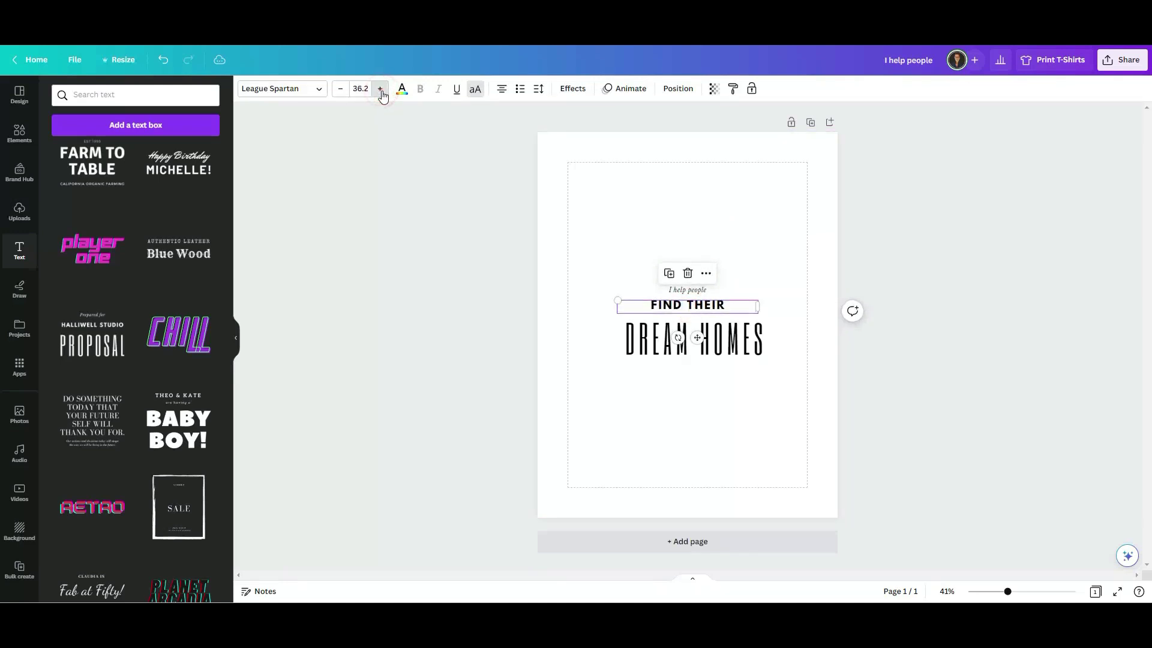
left_click(380, 89)
left_click(380, 89)
left_click(380, 88)
left_click(380, 89)
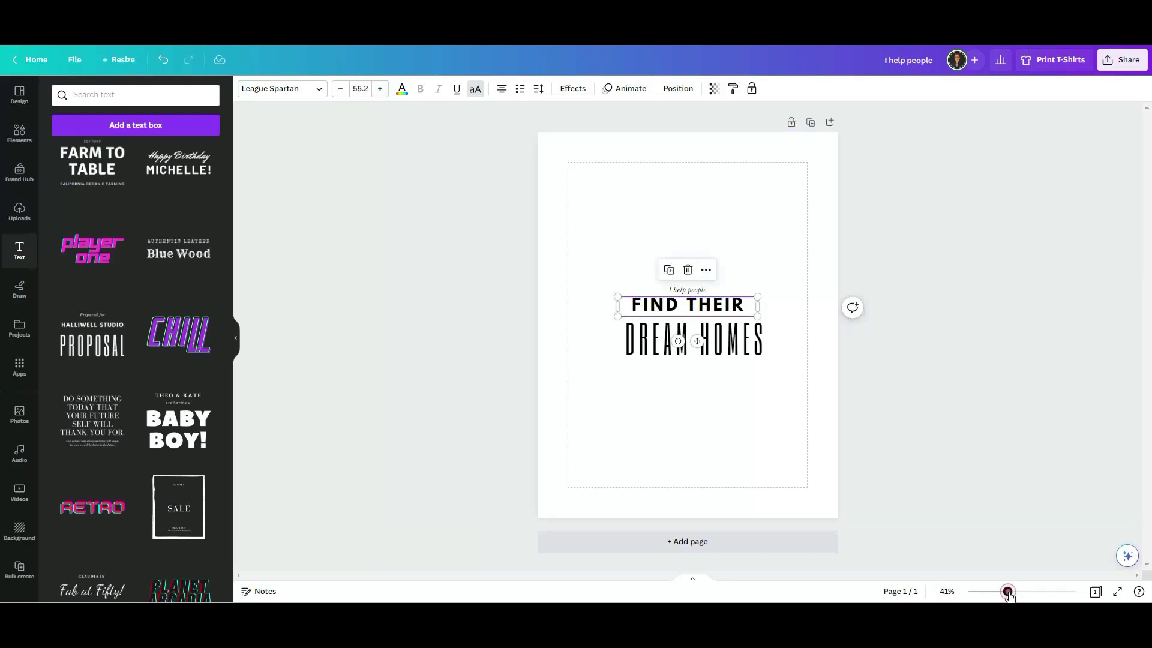
left_click_drag(1008, 591, 1029, 595)
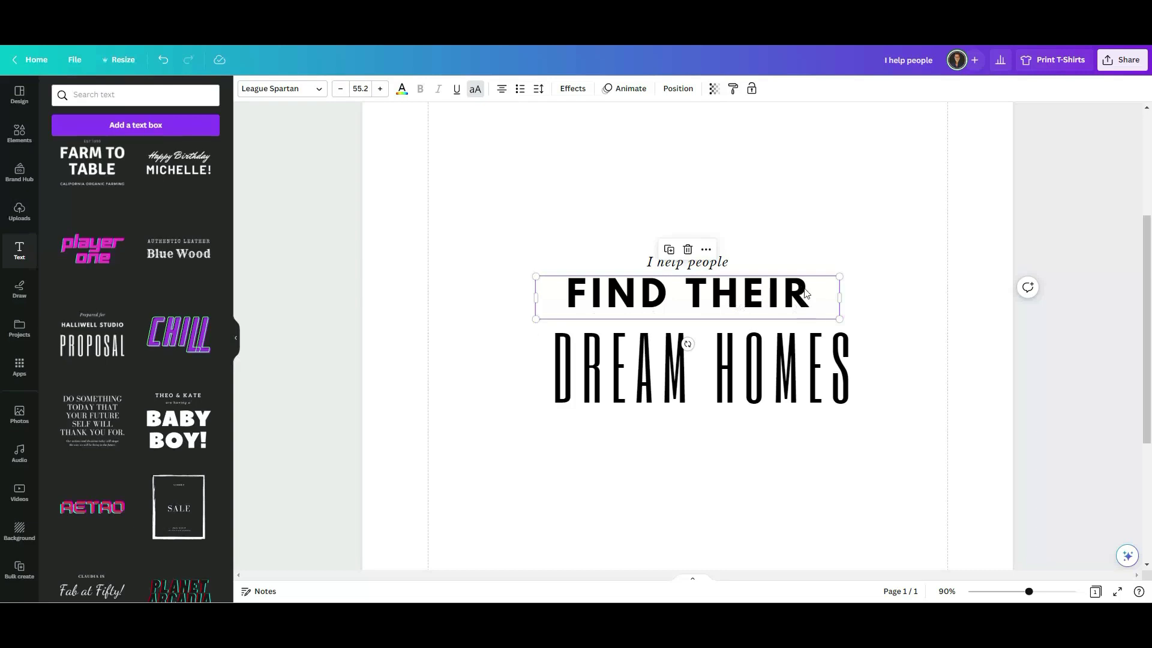
left_click(380, 88)
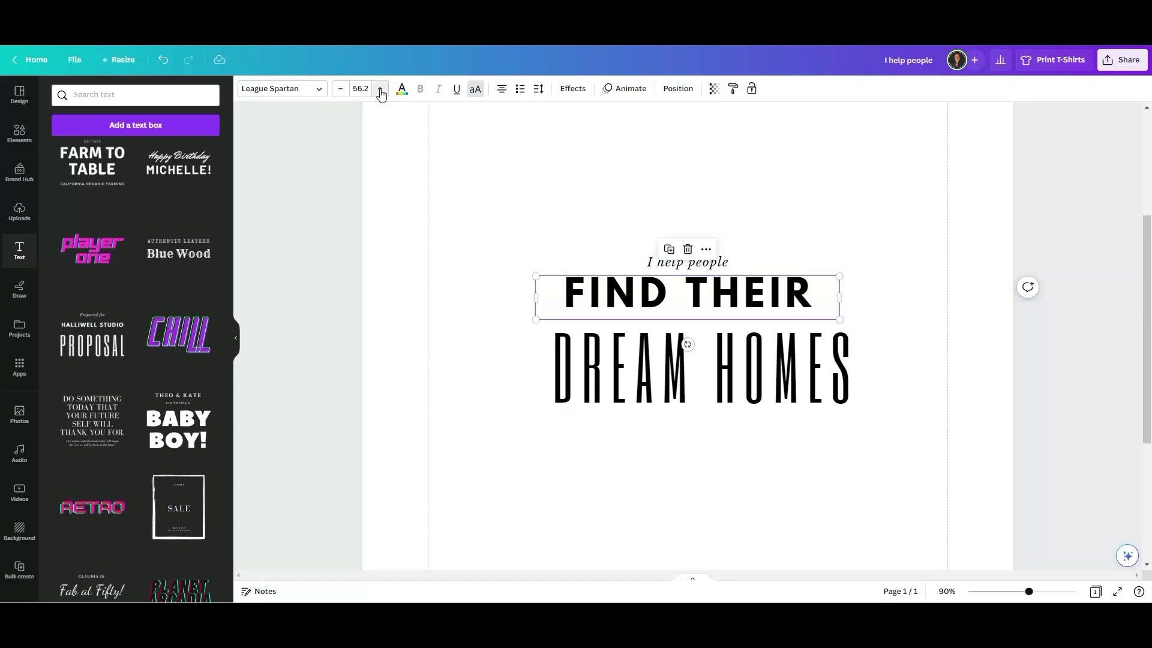
left_click(379, 88)
left_click(380, 88)
left_click_drag(606, 295, 619, 301)
left_click(419, 288)
left_click(512, 367)
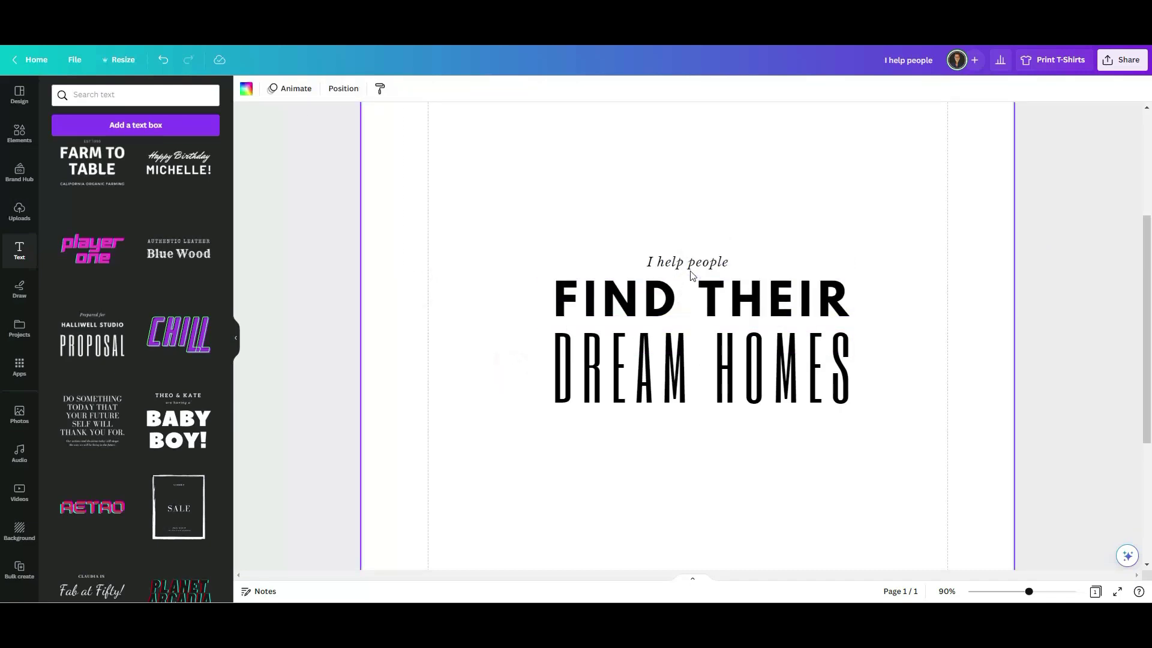
Move 'I help people' upward and enlarge it to size 69.5
left_click_drag(689, 264, 705, 257)
left_click(380, 88)
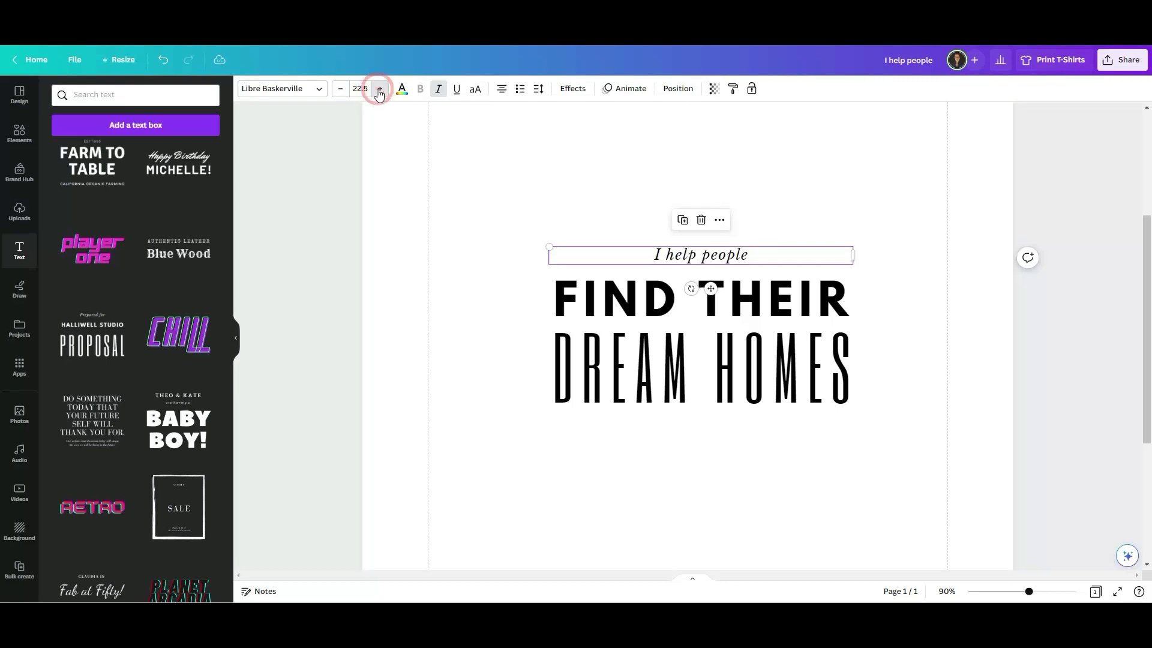
left_click(380, 89)
key("Escape")
left_click_drag(1029, 592, 1009, 592)
left_click(694, 304)
left_click_drag(694, 305, 694, 296)
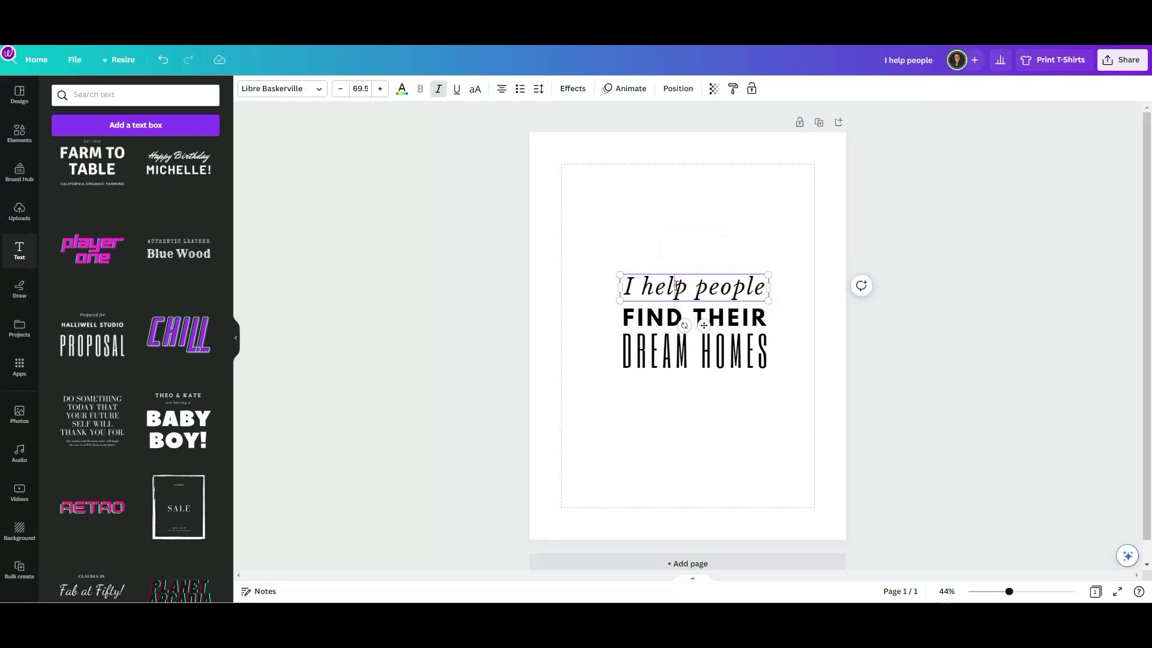
Cycle the alignment of 'I help people' until it is centred
left_click(674, 285)
left_click(689, 290)
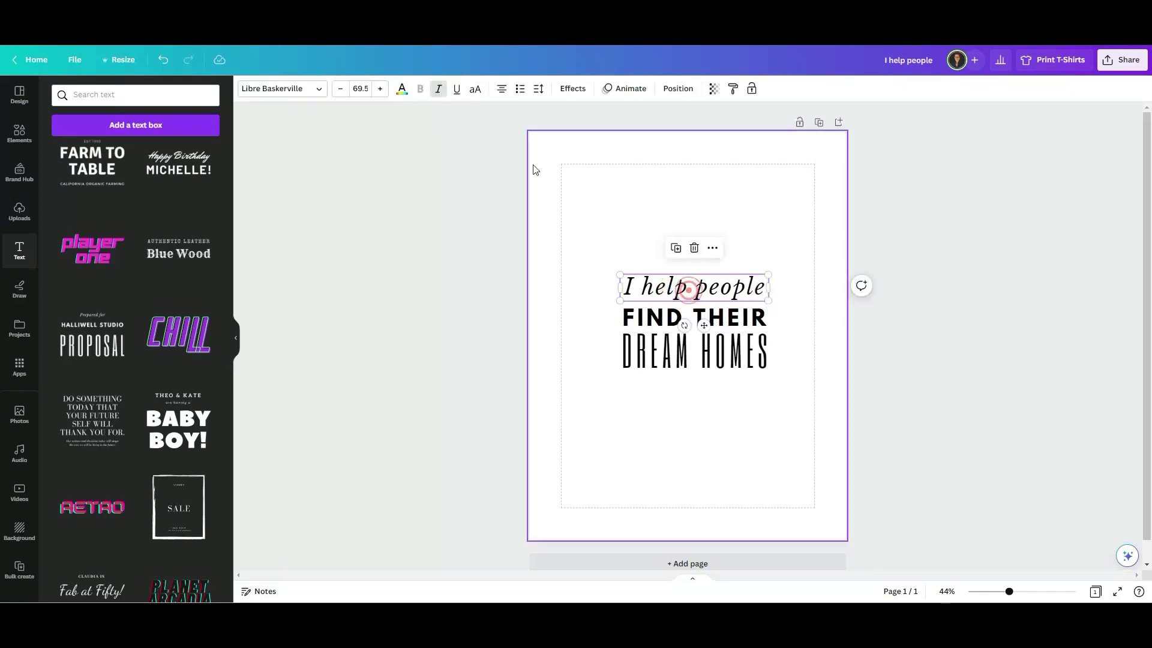
left_click(501, 90)
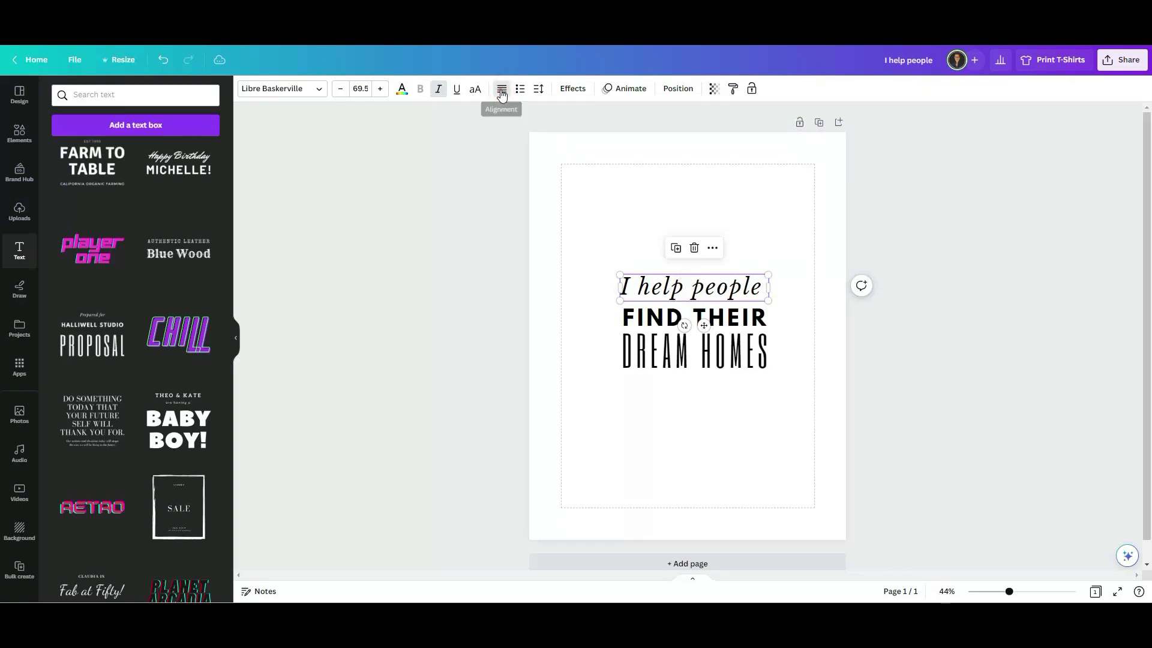
left_click(502, 90)
left_click(502, 91)
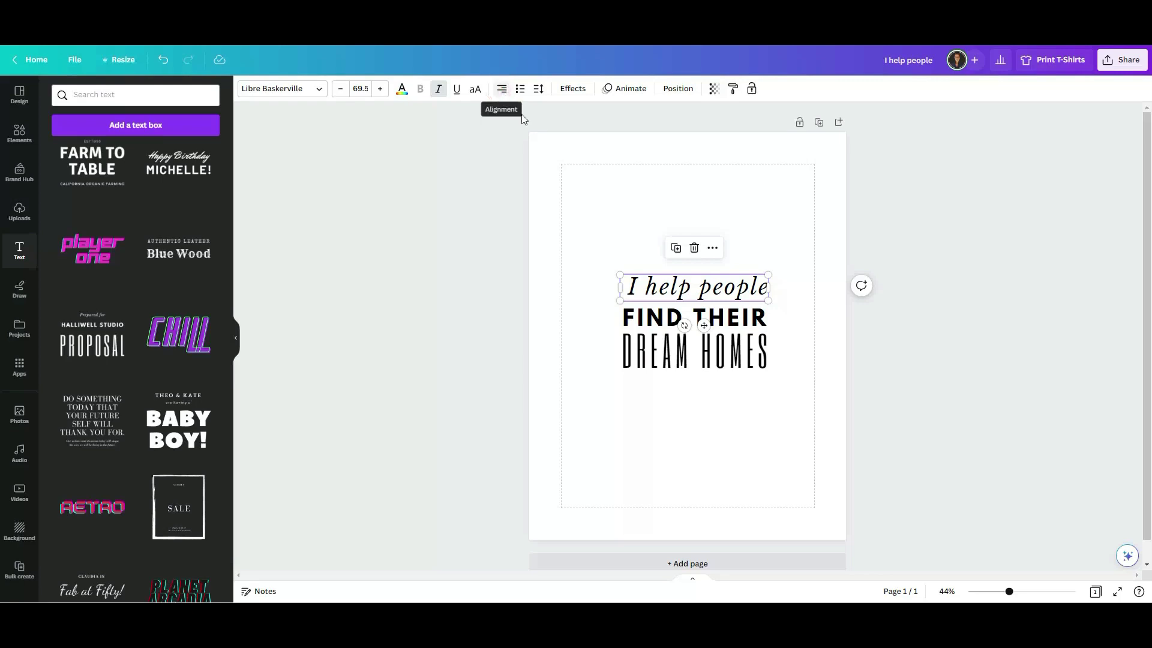
left_click(501, 90)
left_click(648, 325)
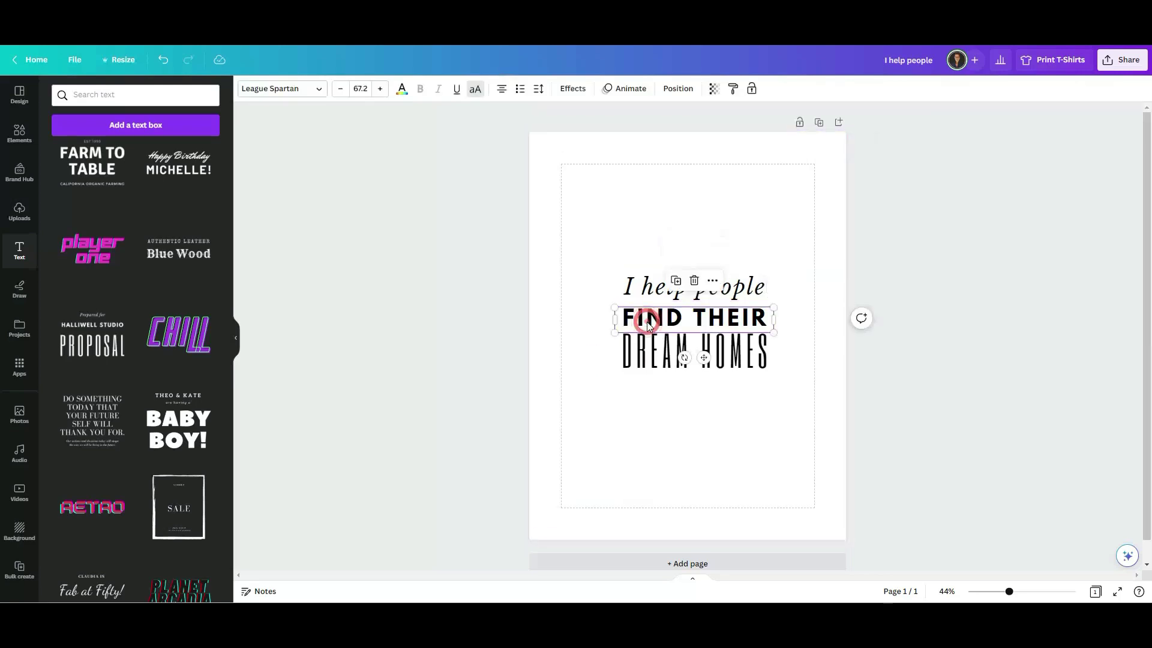
left_click(651, 354)
left_click(669, 401)
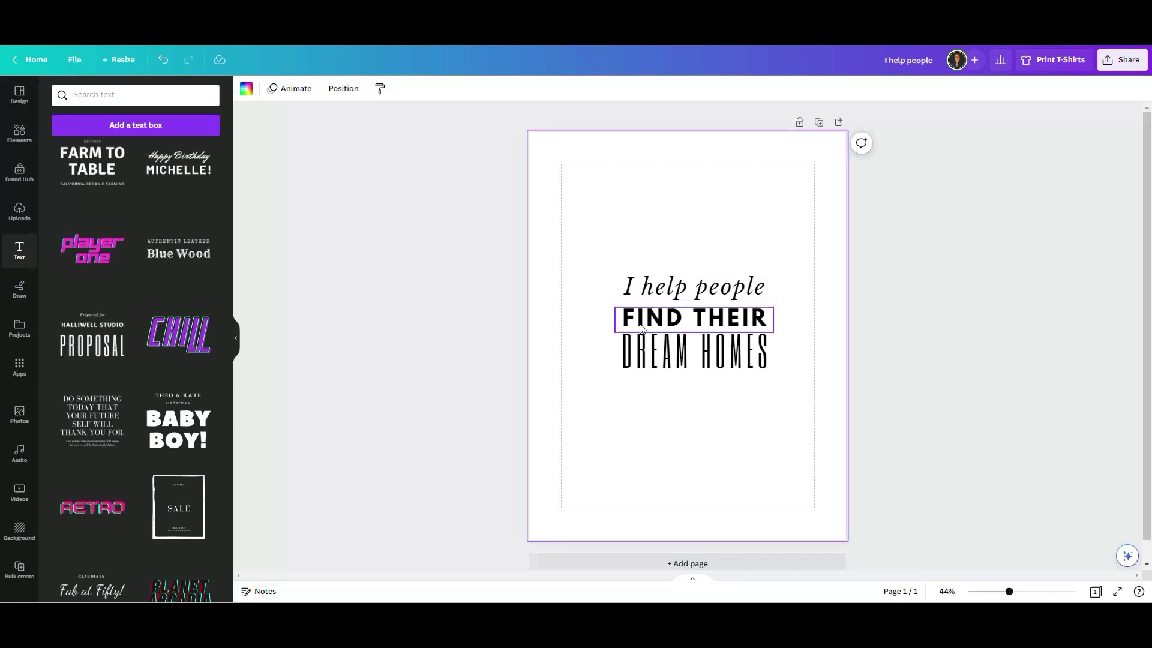
left_click(688, 293)
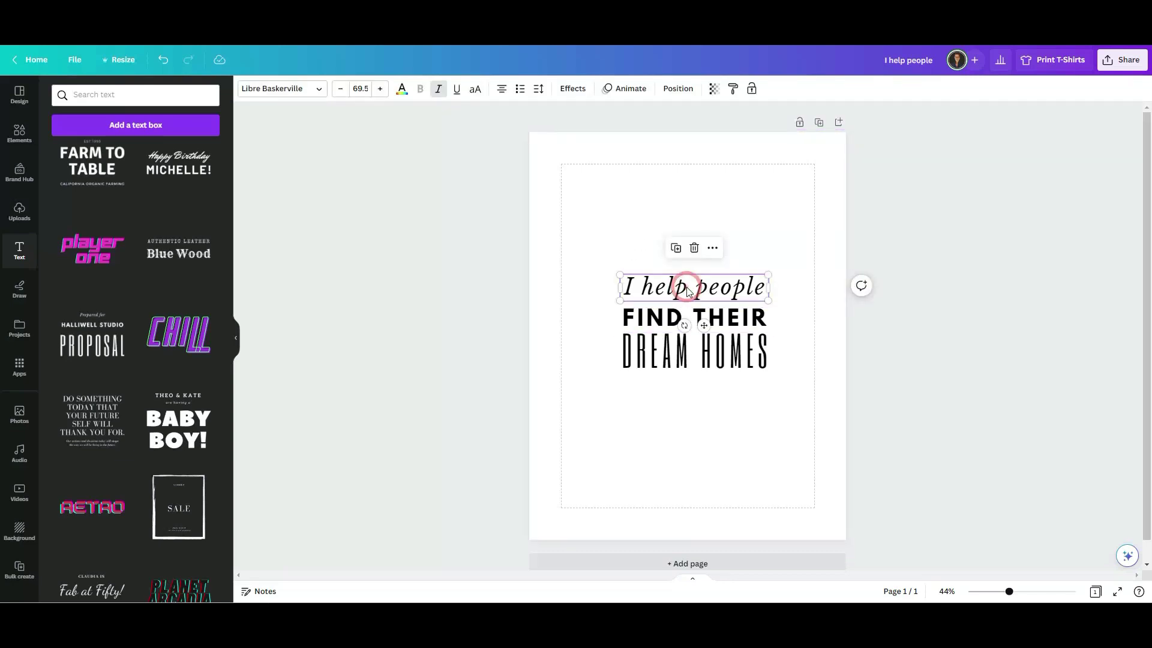
Centre each slogan line on the page via Position, then nudge FIND THEIR slightly up
left_click(677, 88)
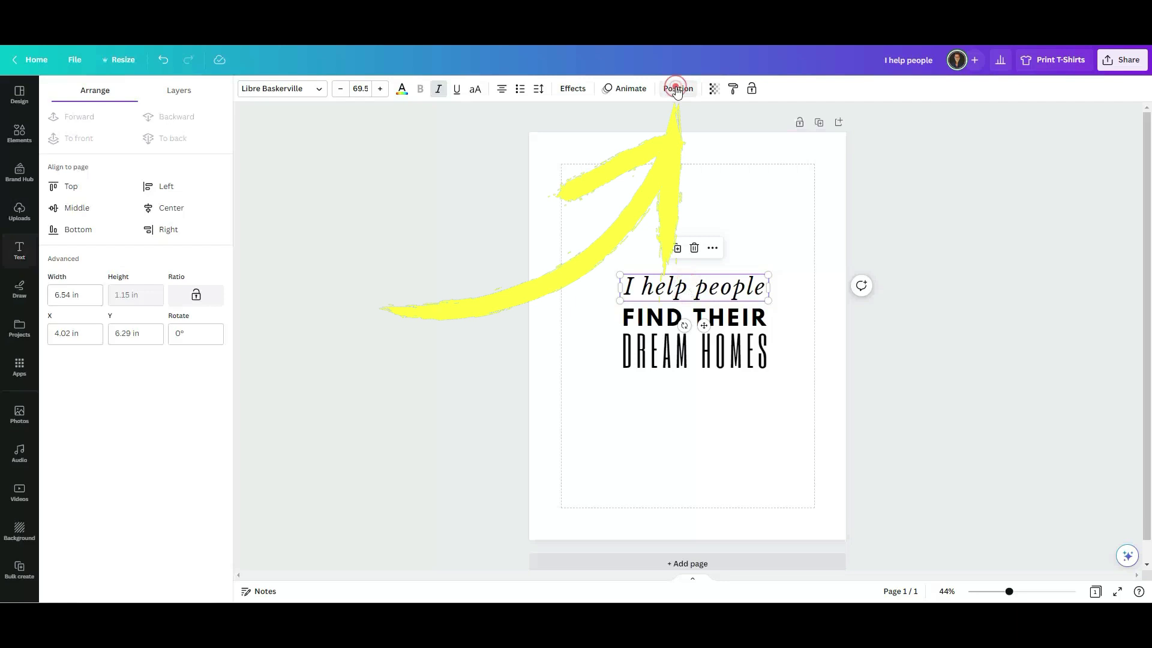
left_click(189, 210)
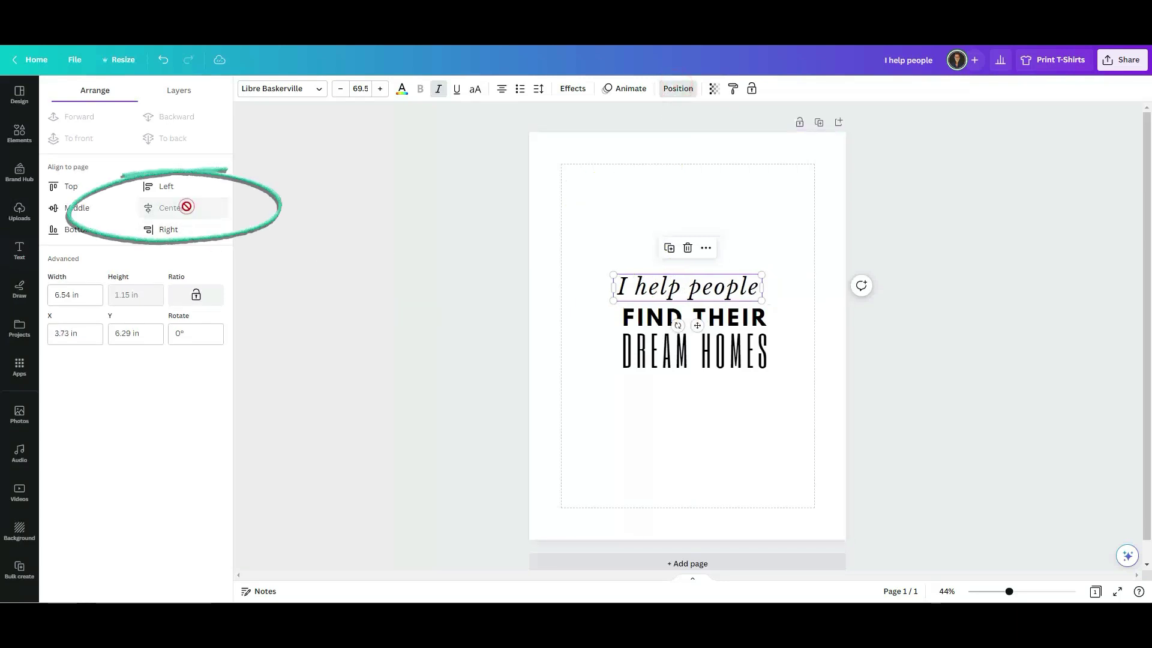
left_click(650, 324)
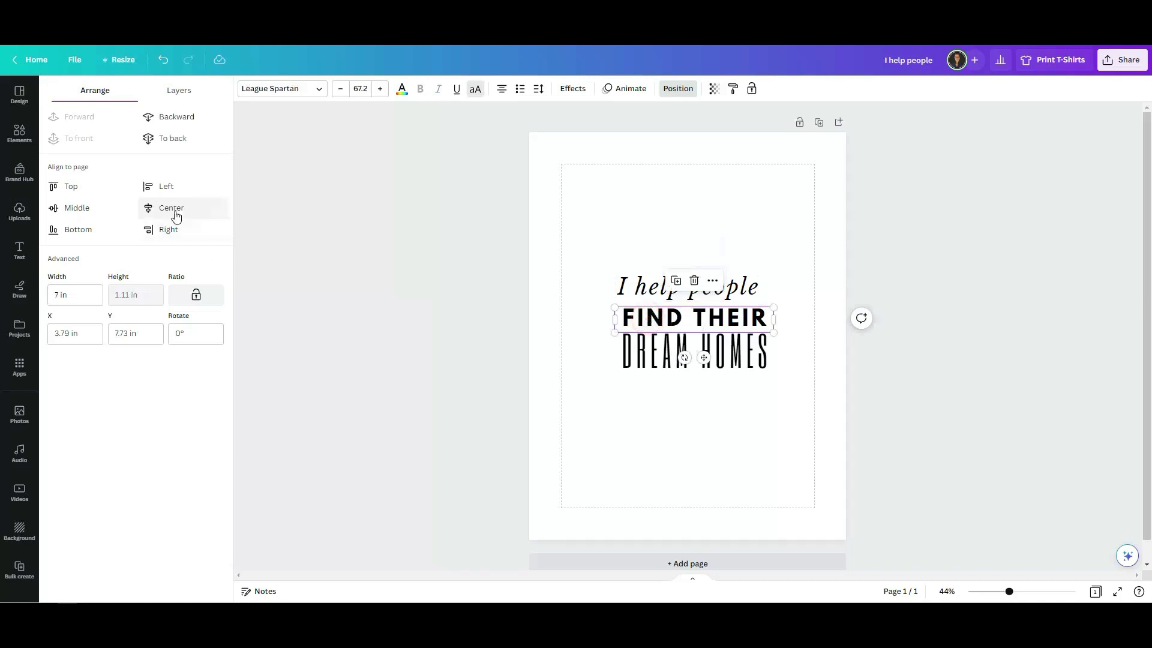
left_click(174, 210)
left_click(637, 357)
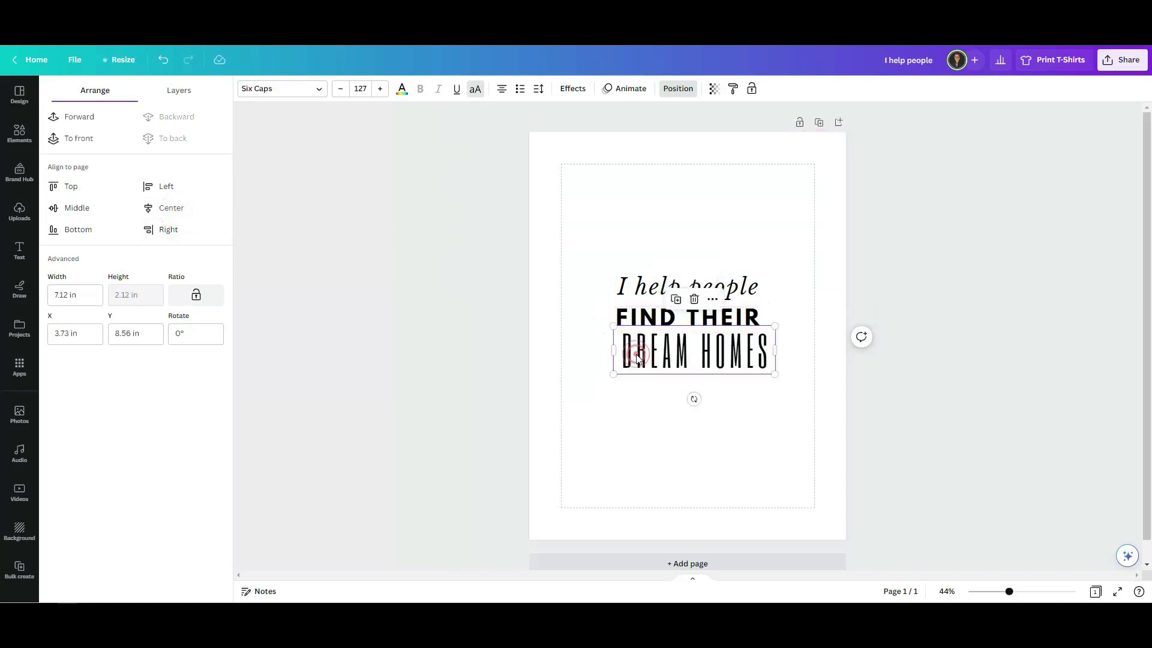
left_click(179, 208)
left_click(622, 467)
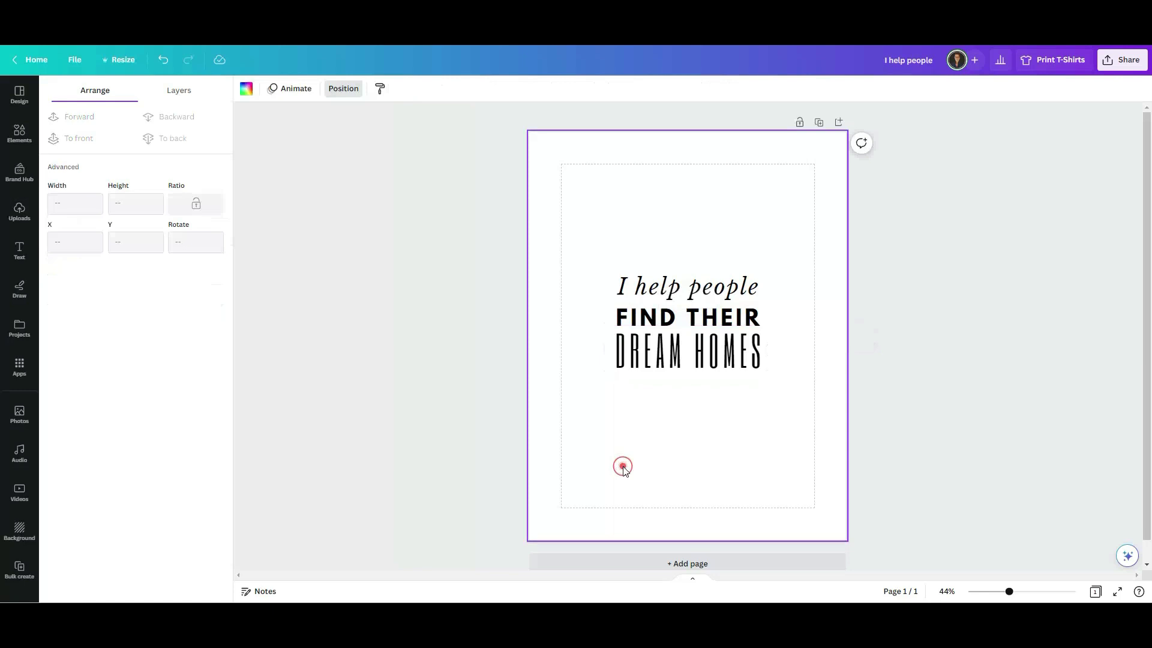
left_click(682, 313)
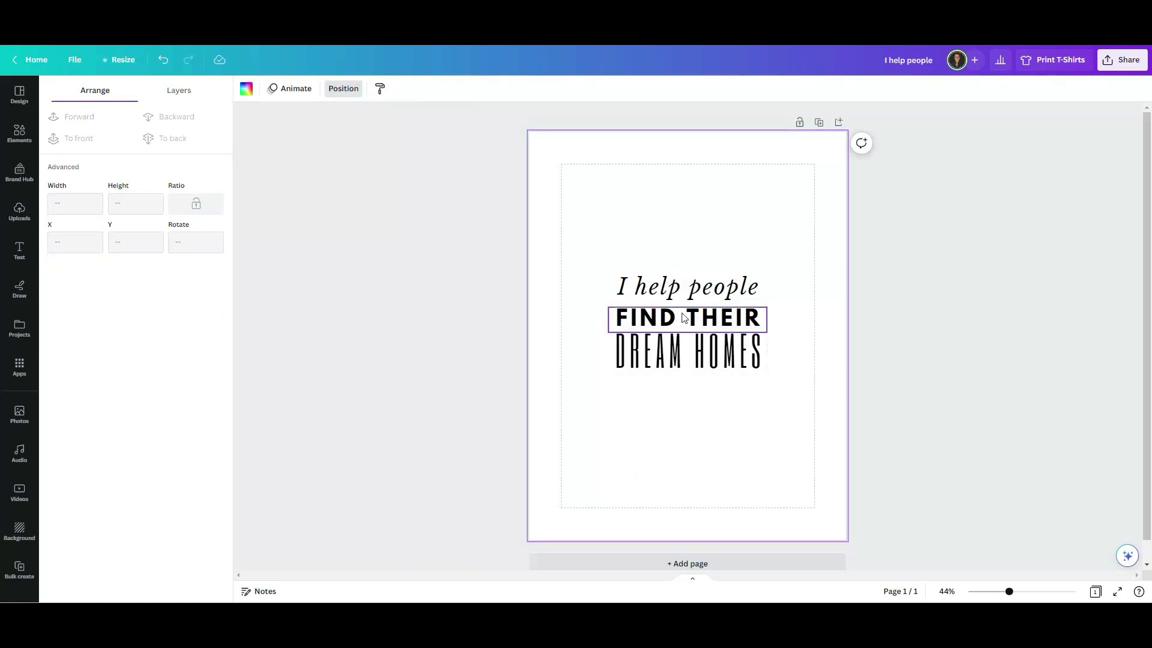
left_click_drag(683, 315, 682, 315)
left_click(682, 261)
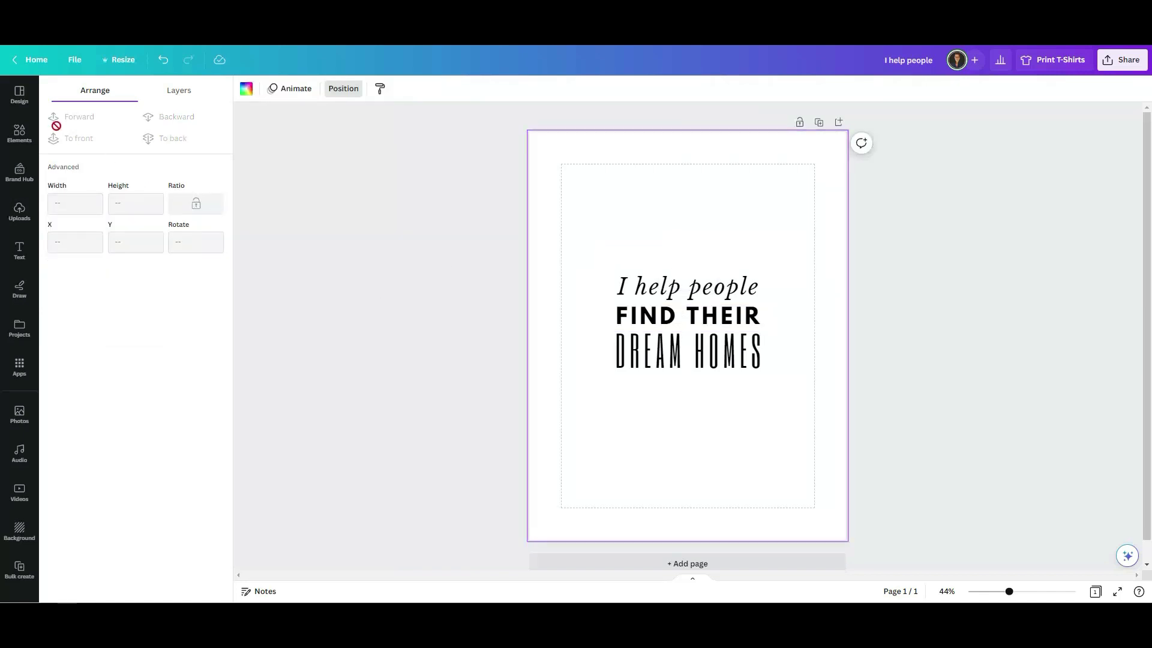
Search Elements for 'house', narrow to House outline, and show all its graphics
left_click(20, 142)
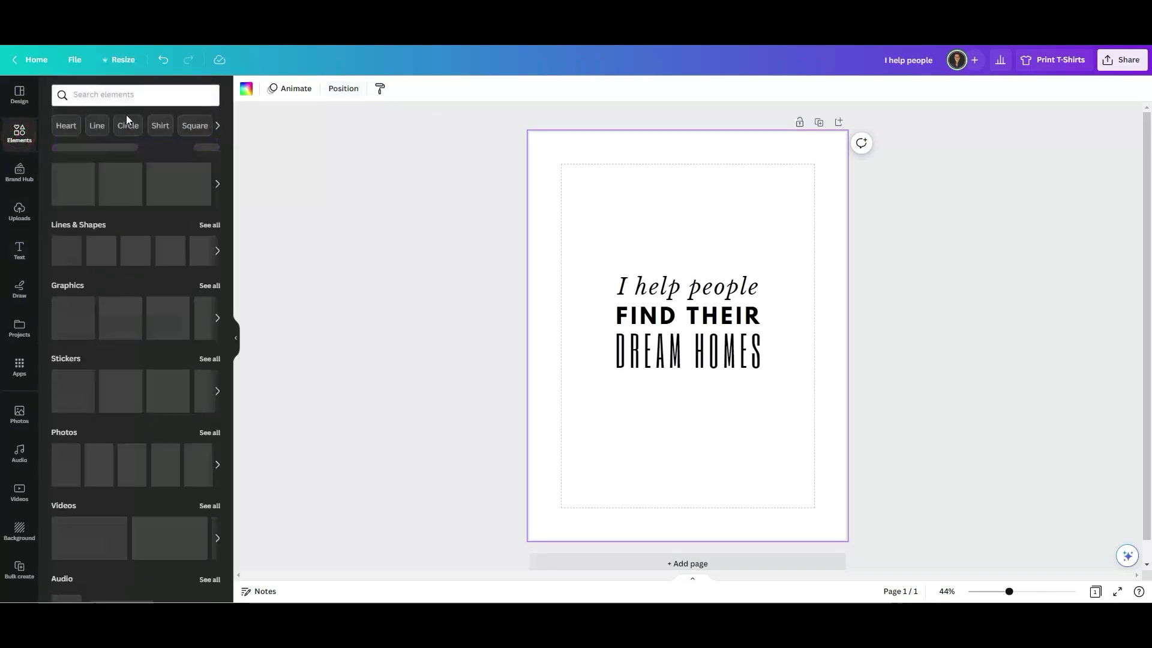
left_click(133, 94)
type("house")
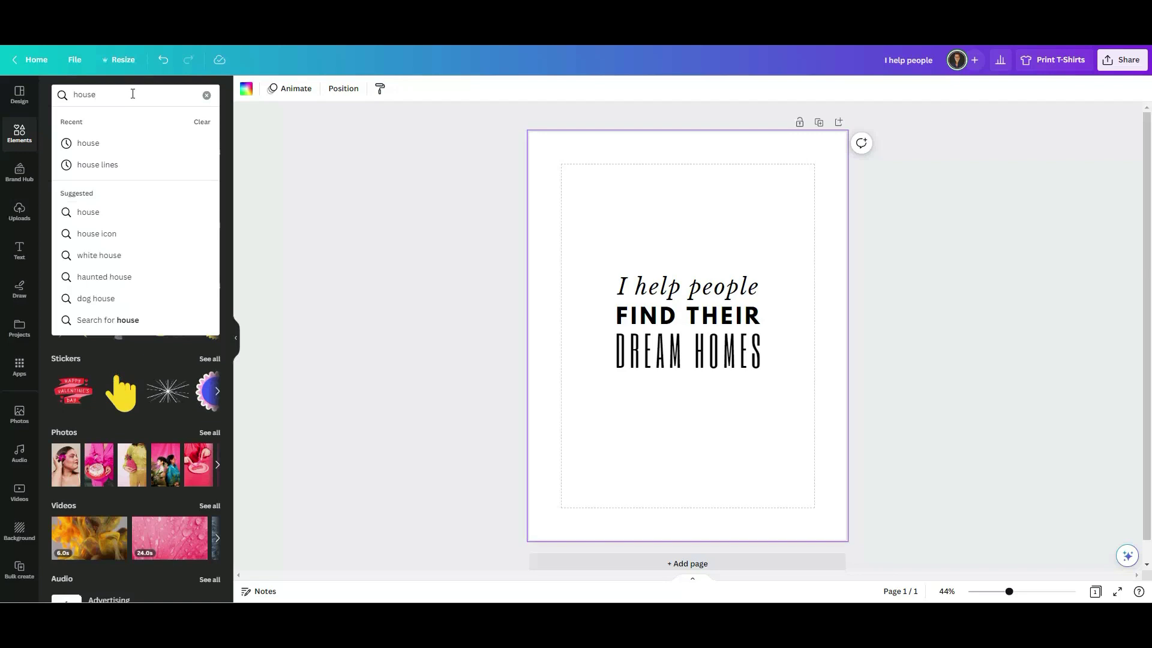
key("Return")
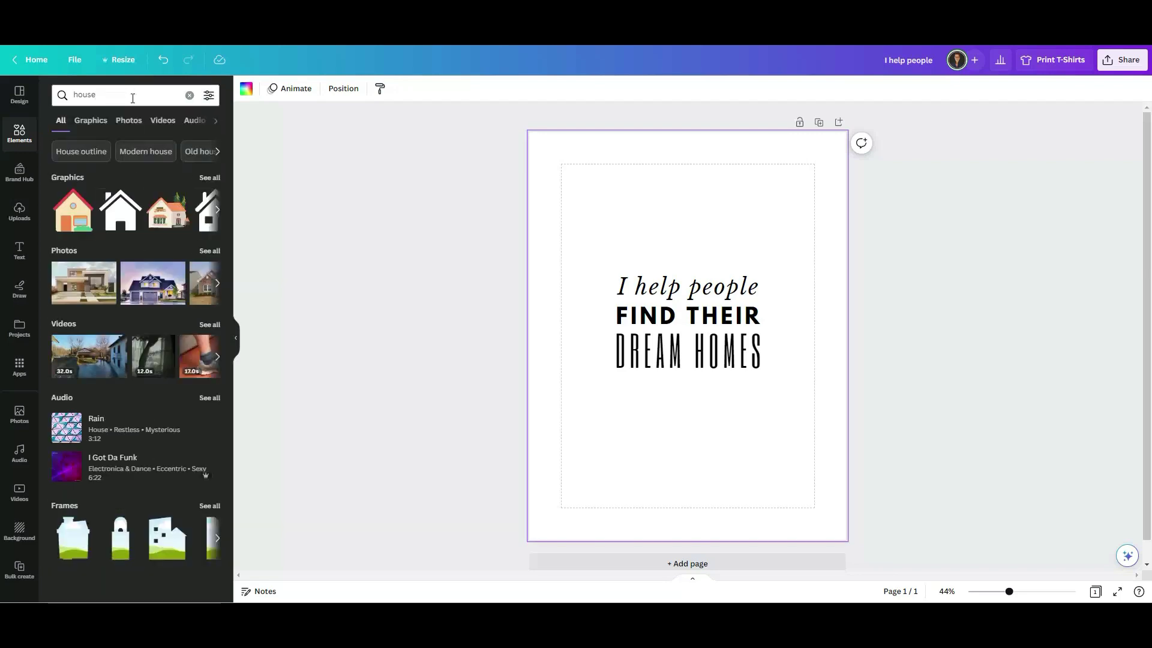
left_click(82, 153)
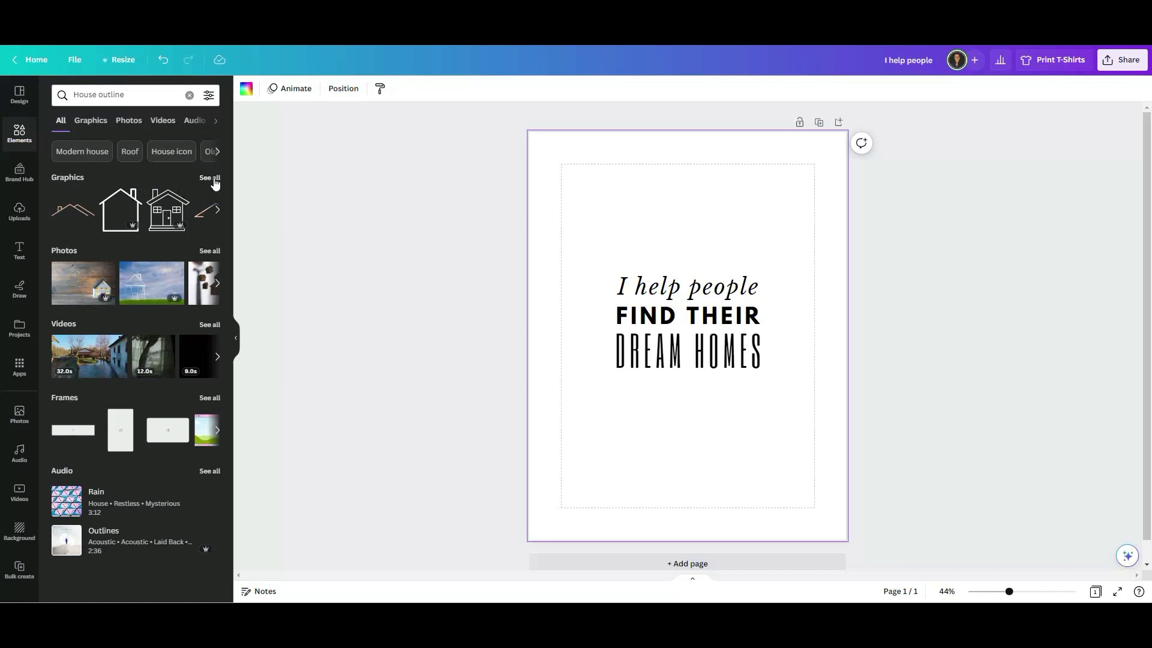
left_click(214, 180)
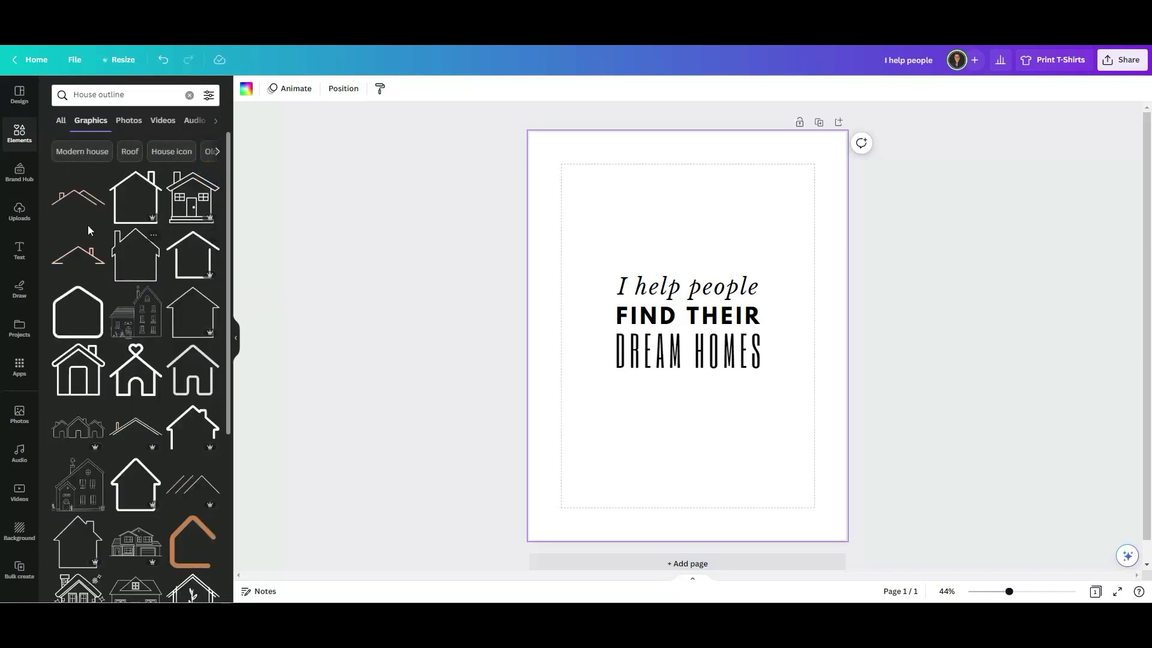
Add the peach roof outline graphic above 'I help people' and enlarge it slightly
left_click(71, 201)
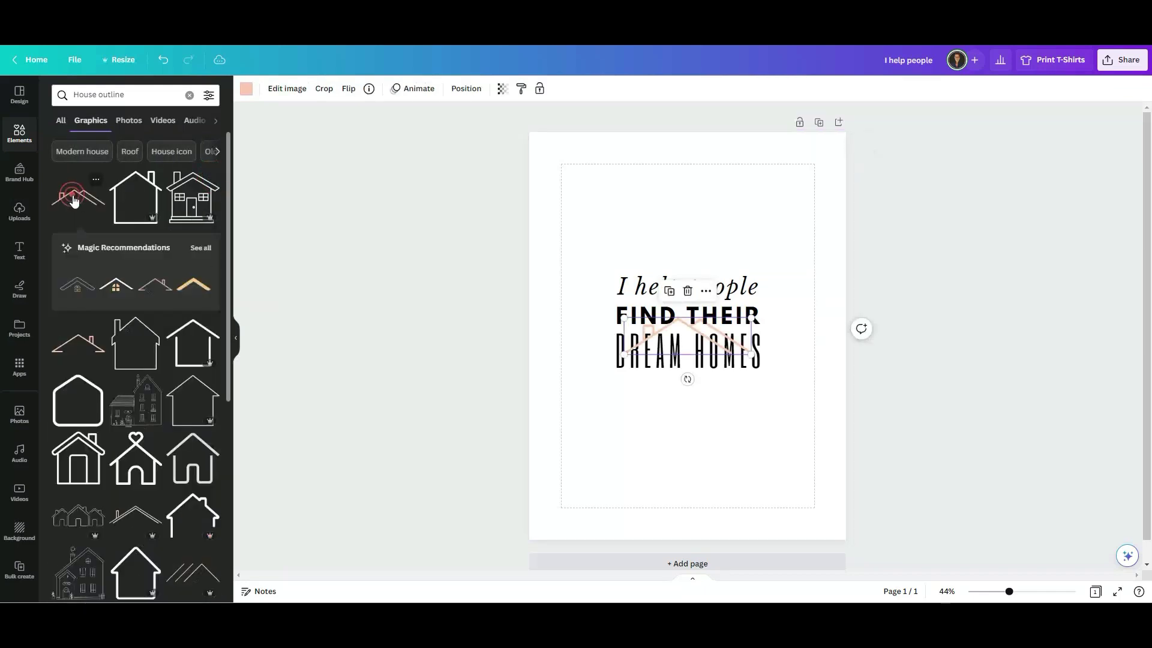
left_click_drag(664, 335, 662, 252)
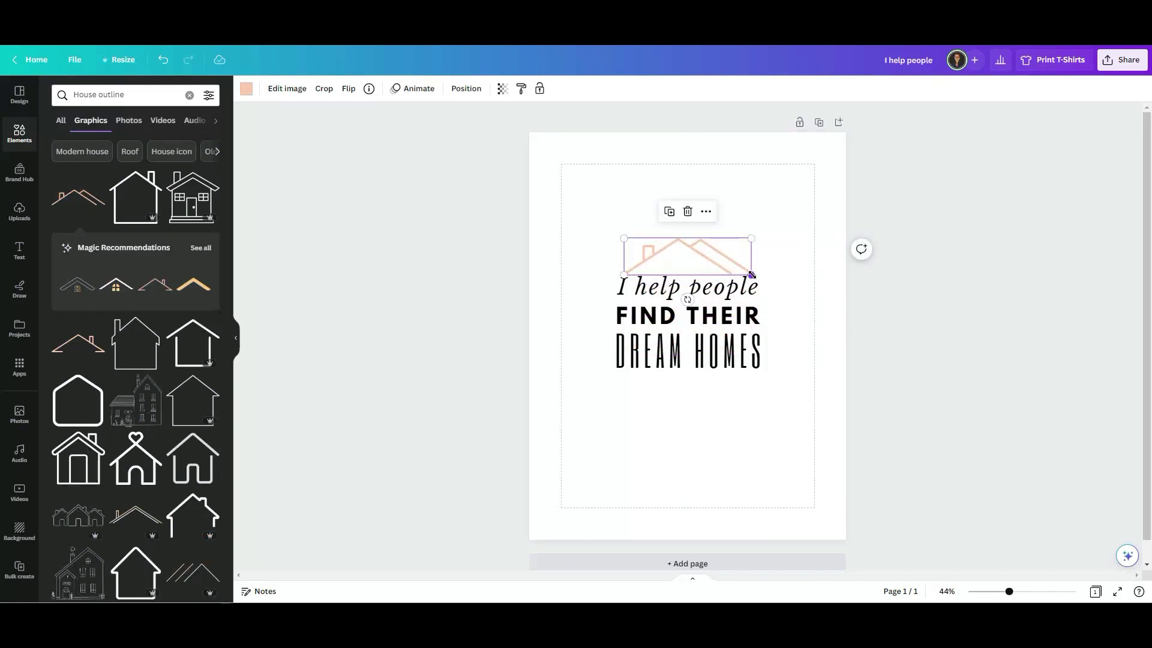
left_click_drag(751, 275, 757, 276)
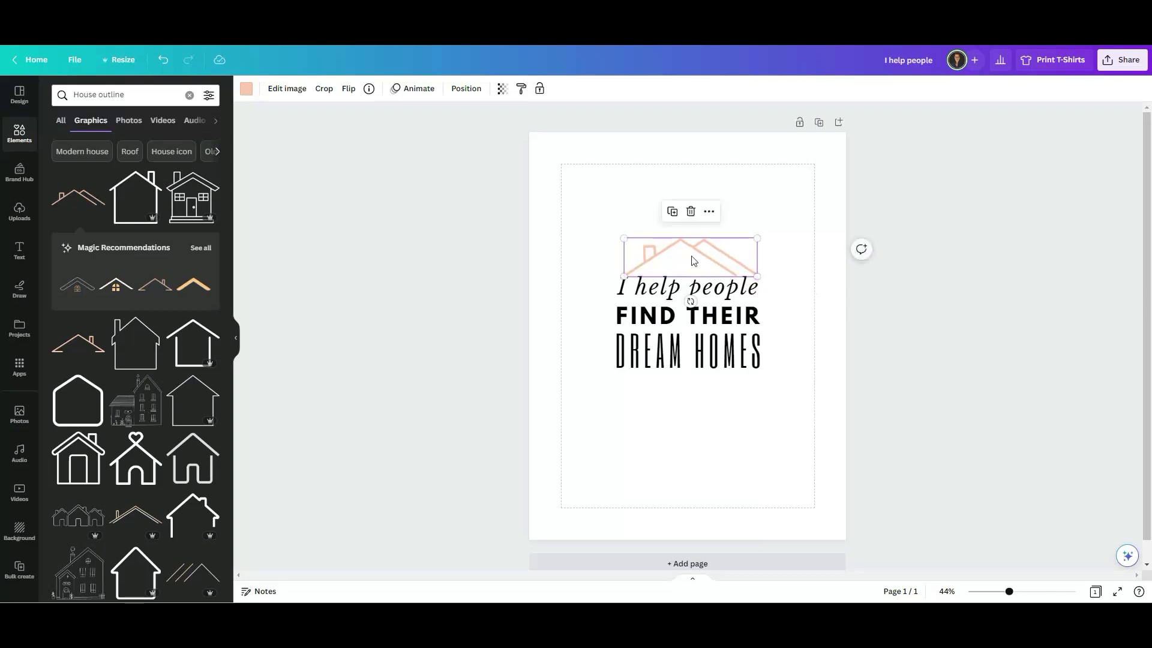
left_click_drag(693, 260, 691, 252)
left_click(788, 321)
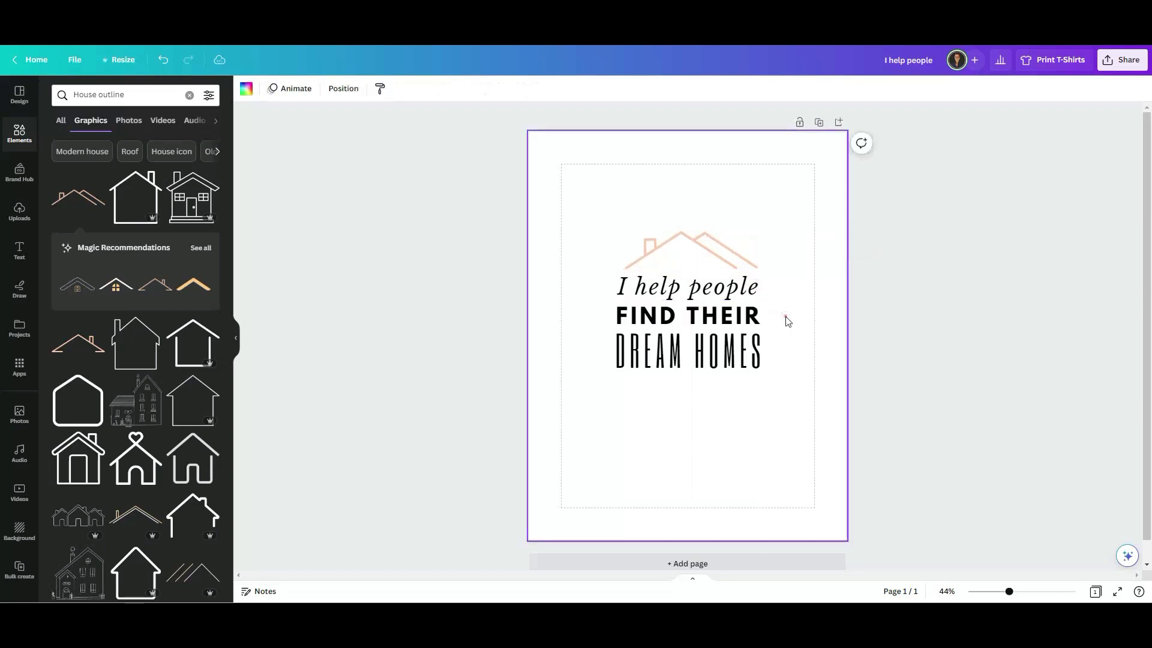
Enlarge the roof to about 6.04 in wide, centre it horizontally, and lower it slightly
left_click(628, 266)
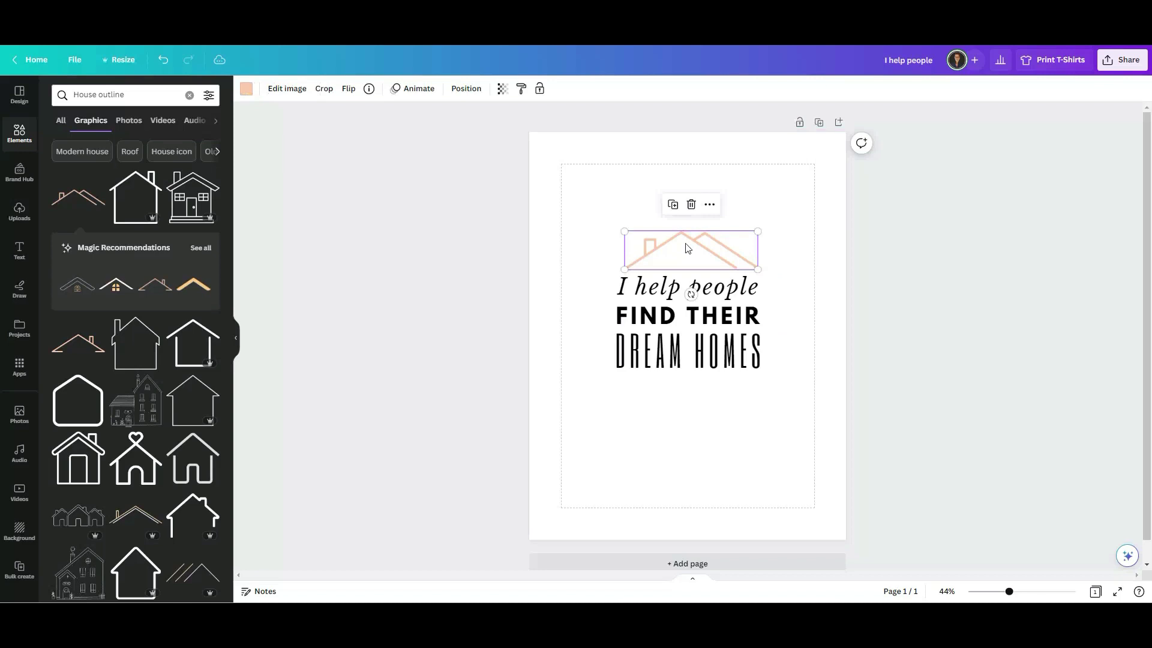
left_click_drag(625, 269, 620, 270)
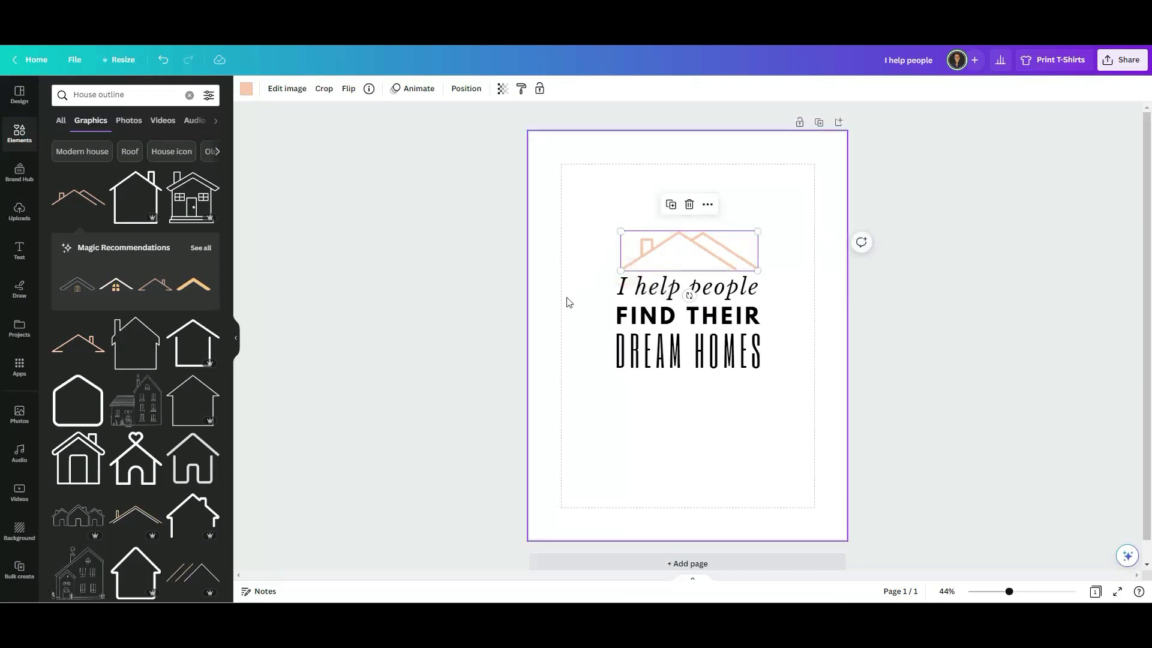
left_click(466, 88)
left_click(200, 215)
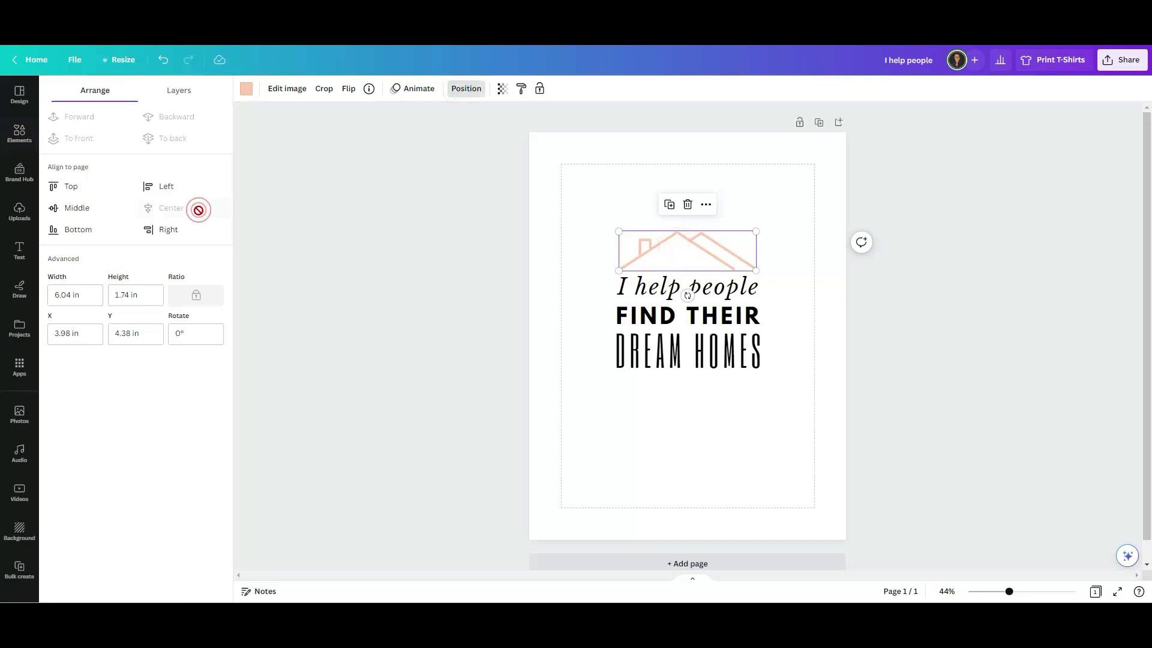
left_click(411, 265)
left_click(664, 233)
left_click_drag(664, 234, 664, 238)
left_click(557, 257)
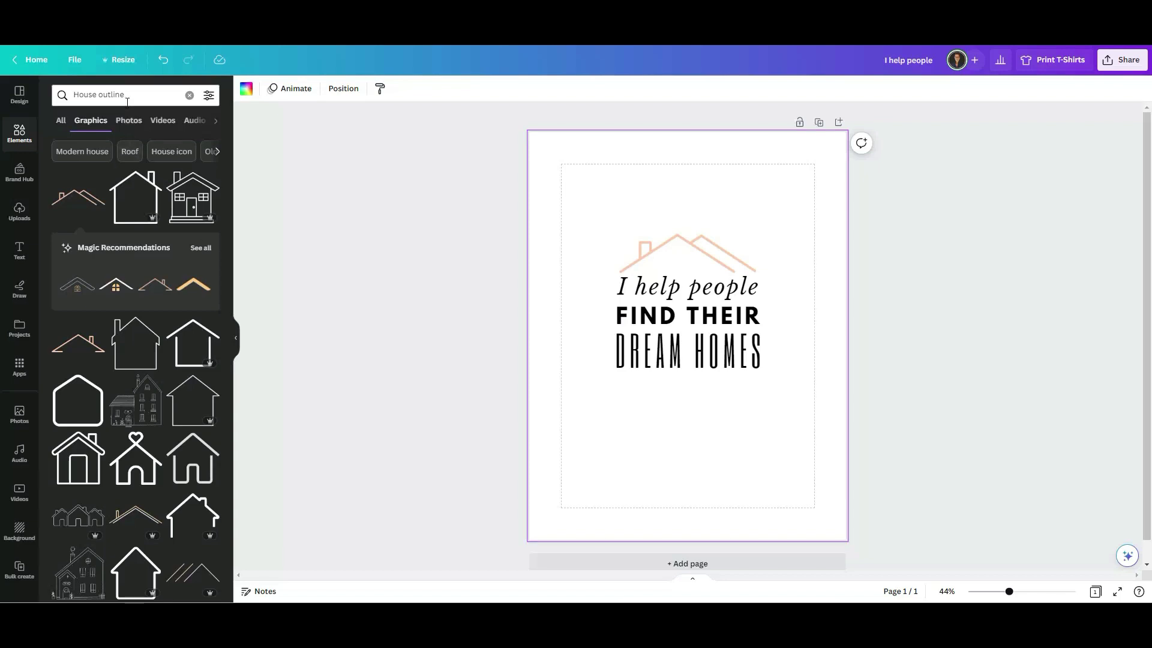
Search graphics for 'house key' and add the first keys graphic
double_click(100, 95)
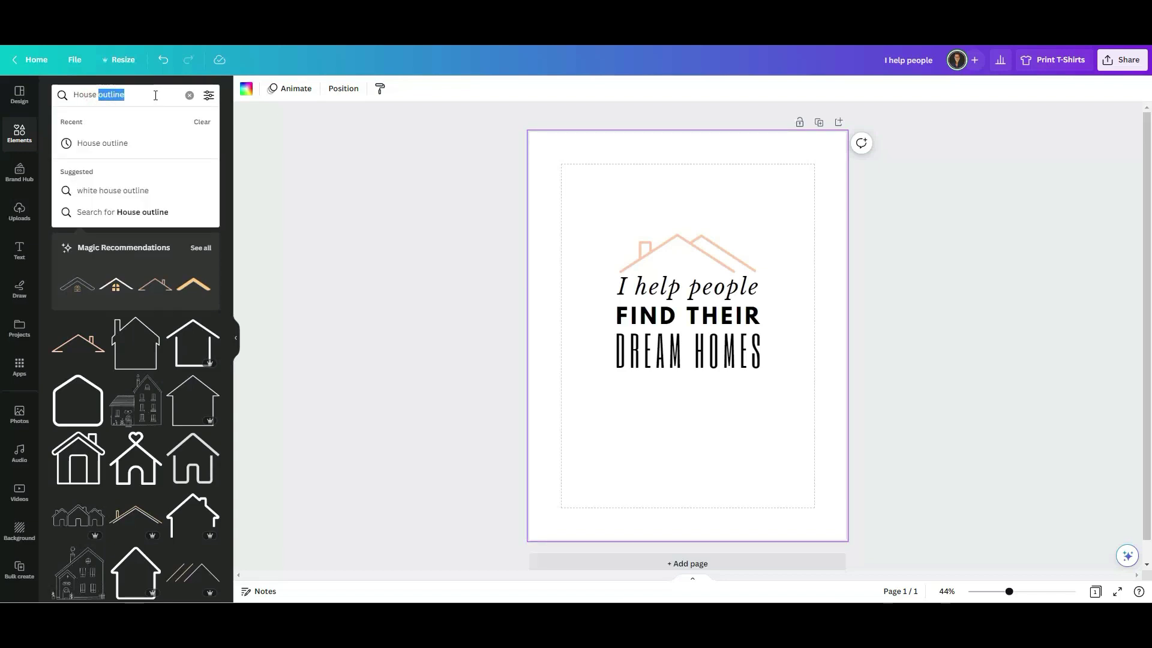
type("key")
key("Return")
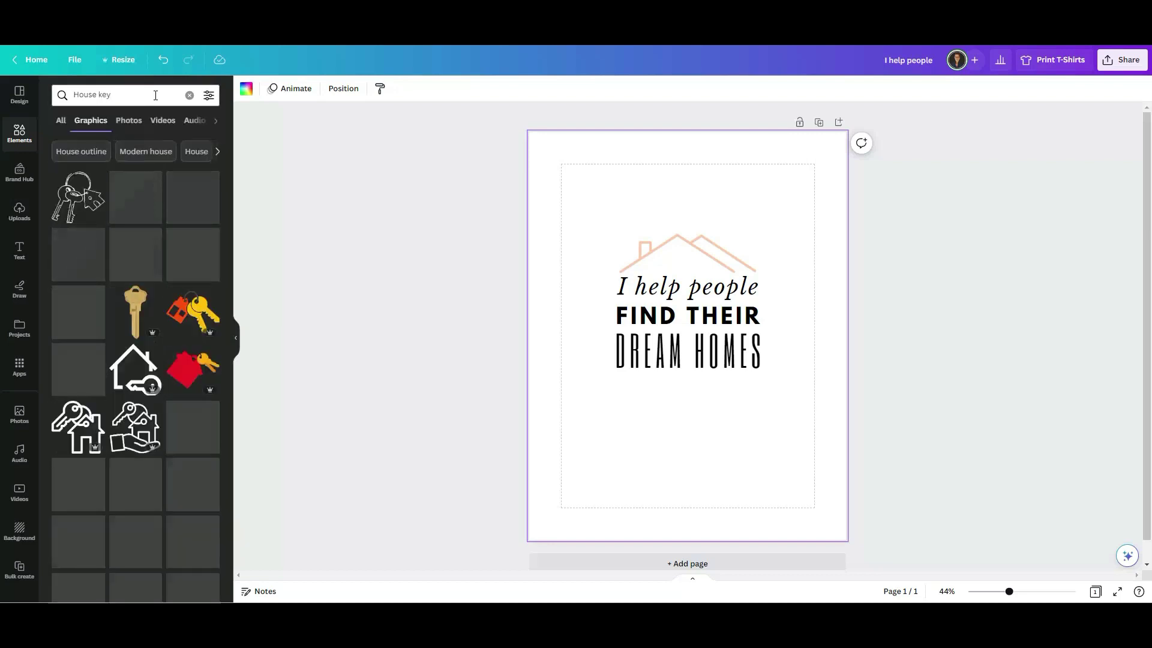
left_click(74, 207)
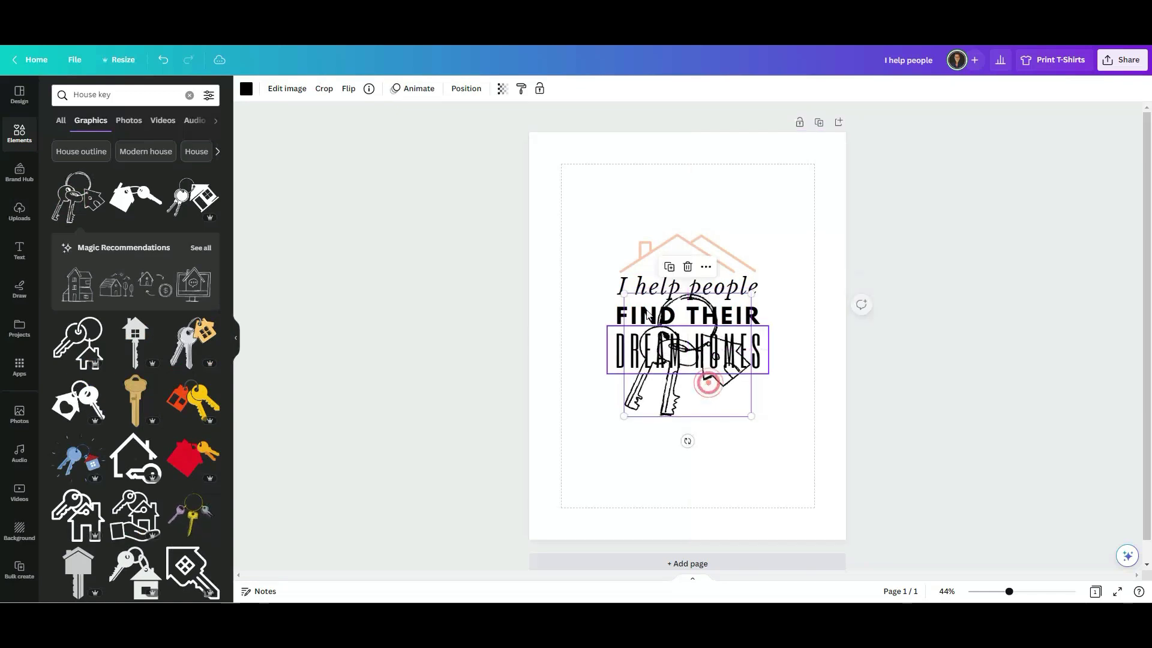
Shrink the keys graphic to about 1.04 in and place it under the S of HOMES
left_click_drag(624, 294, 729, 394)
left_click_drag(1010, 592, 1037, 597)
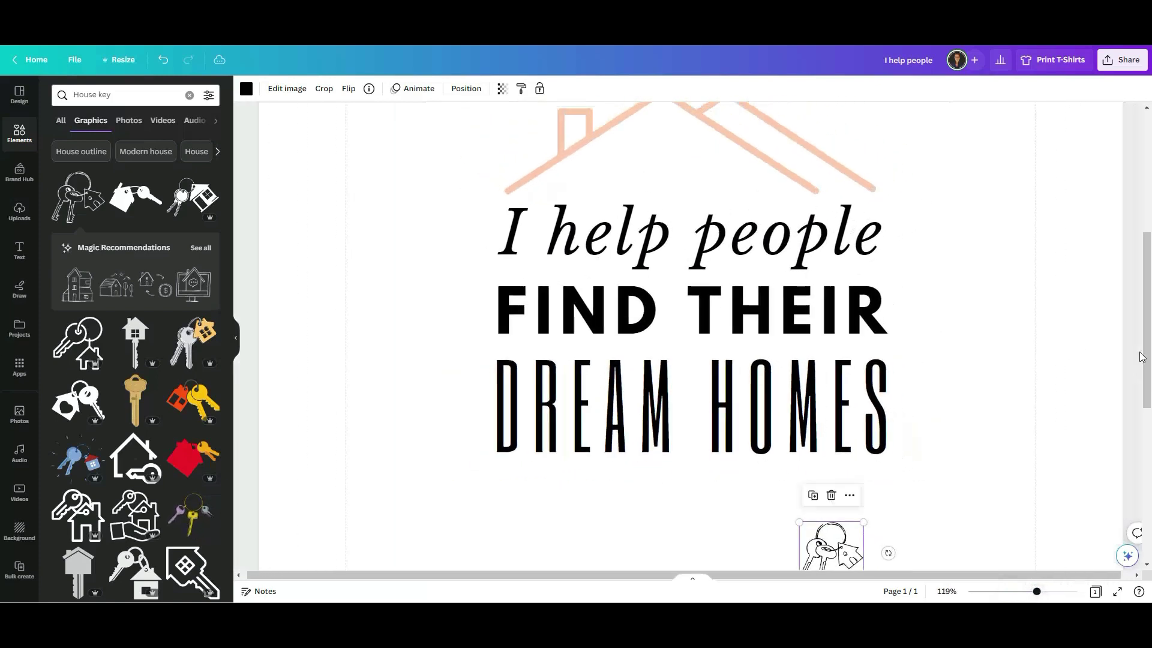
scroll(1141, 357, "down", 2)
left_click_drag(838, 476, 880, 397)
left_click(939, 429)
left_click(896, 405)
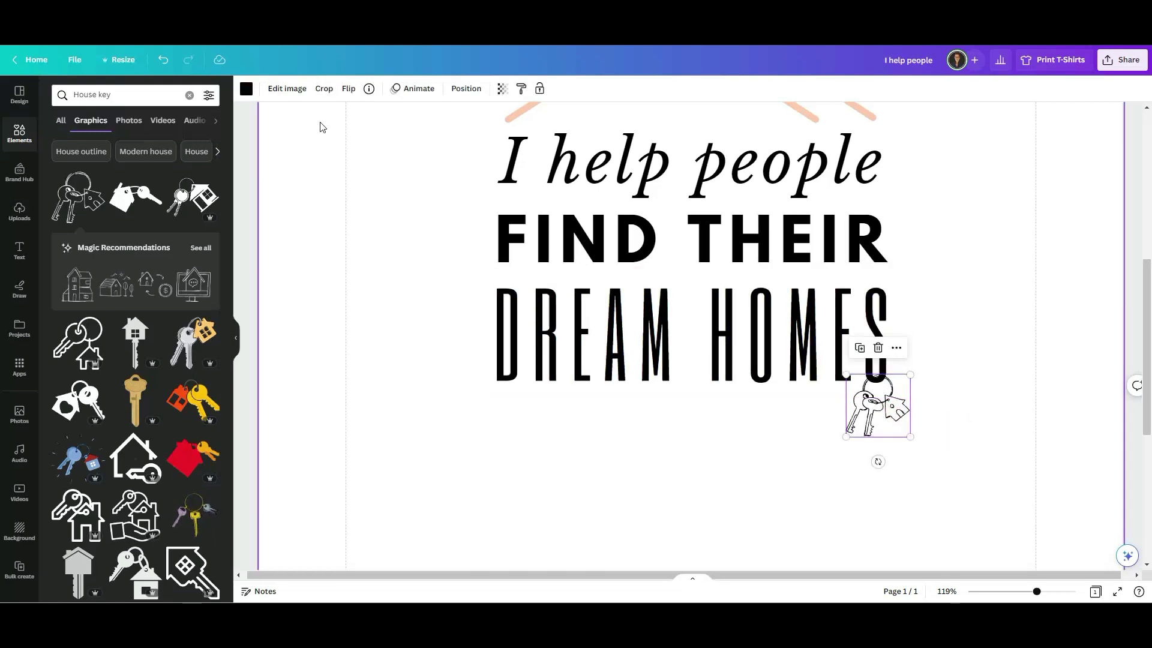
left_click(460, 90)
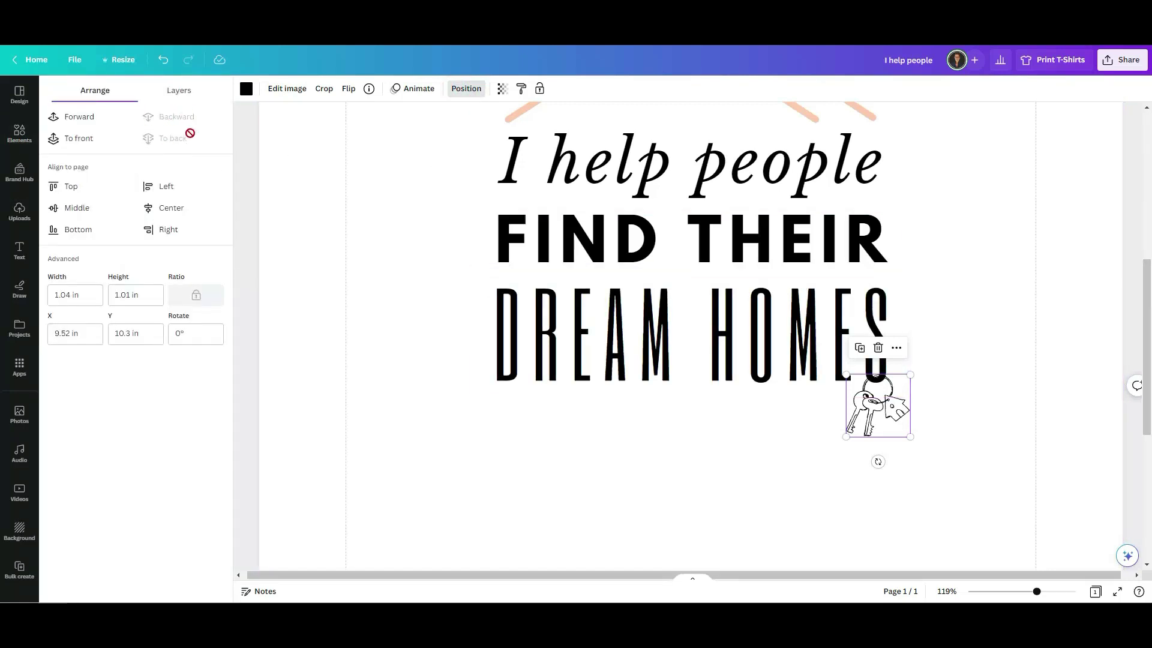
left_click(686, 456)
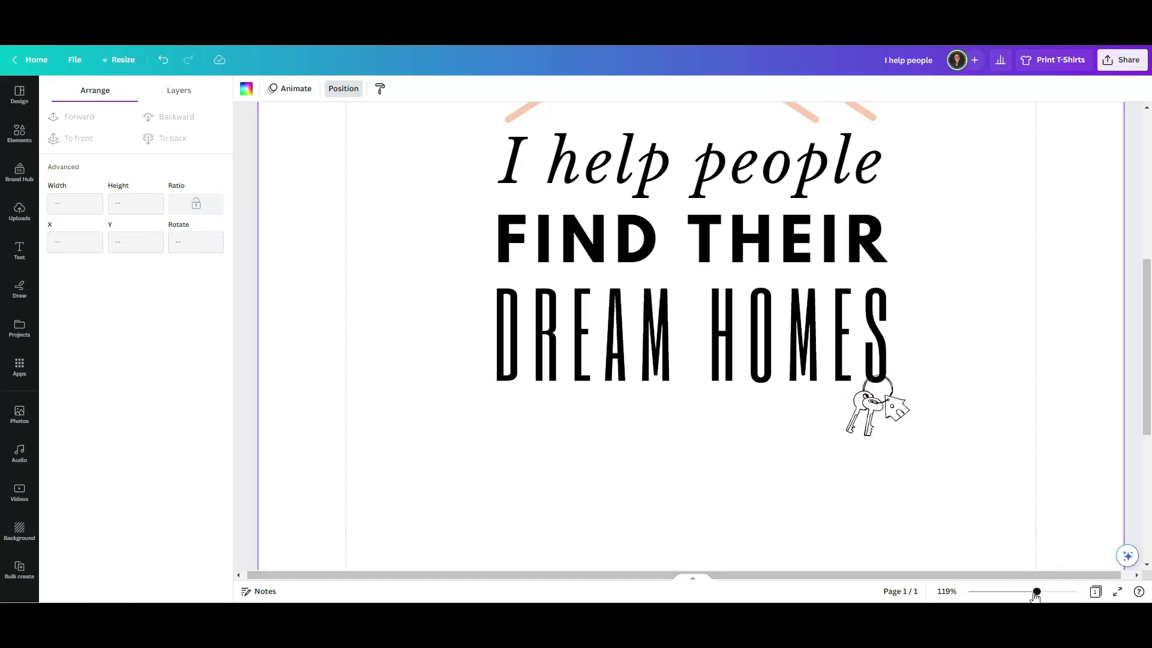
Apply the brown #a38151 palette colour to the roof outline and then the keys graphic
left_click_drag(1036, 592, 1011, 592)
left_click(980, 492)
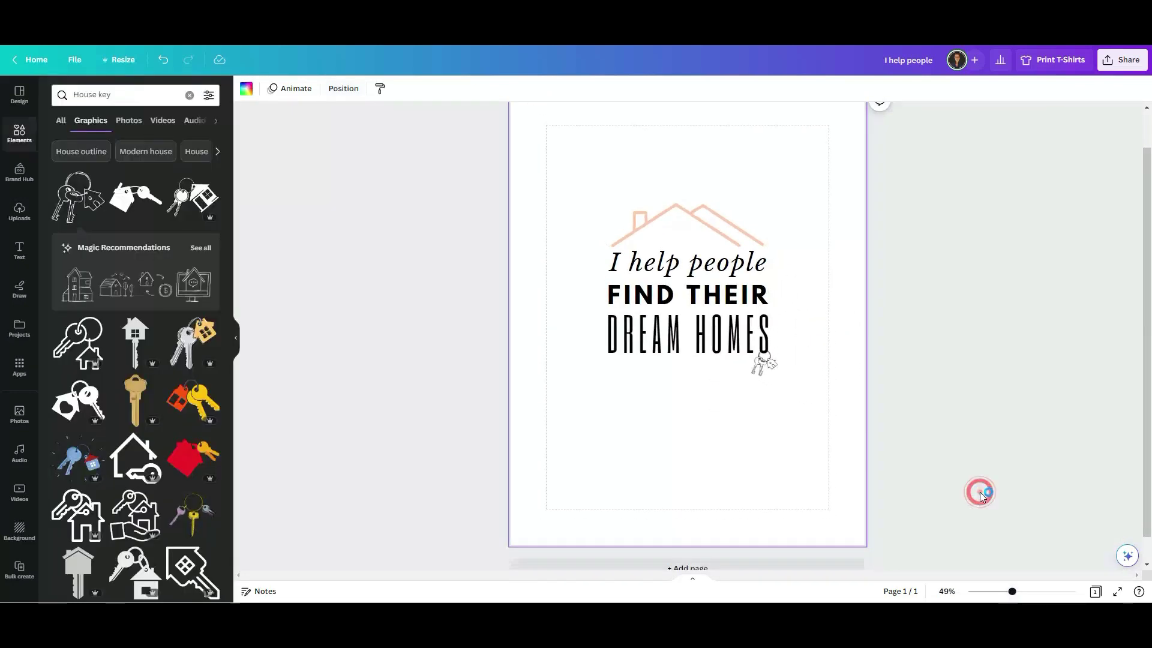
left_click(699, 229)
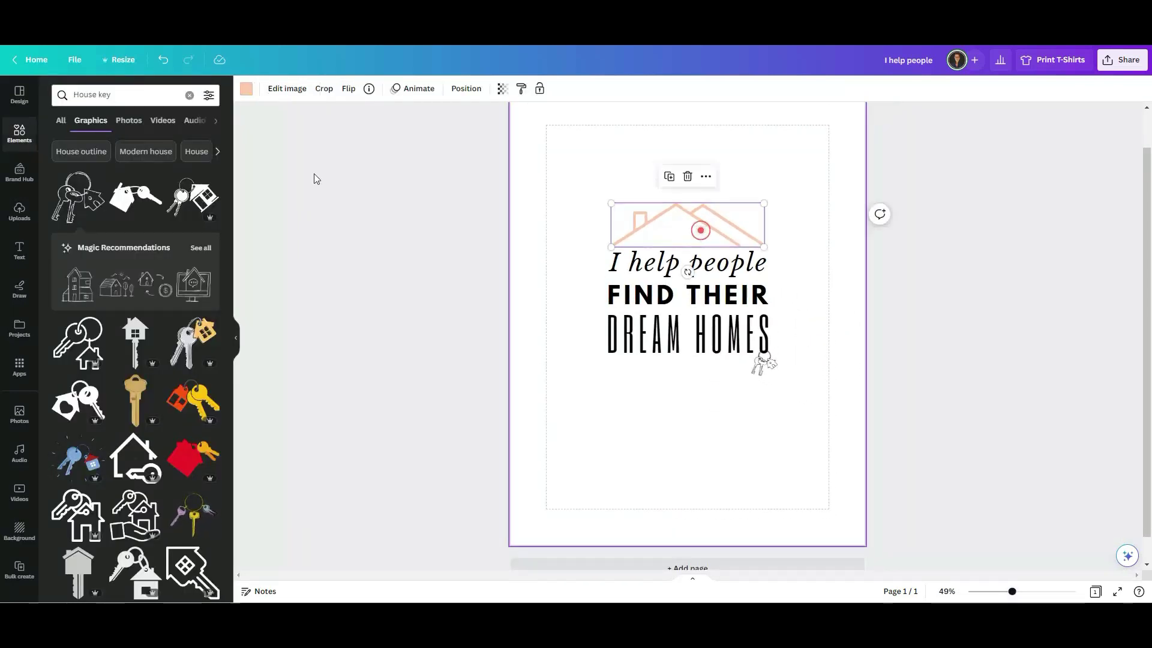
left_click(247, 90)
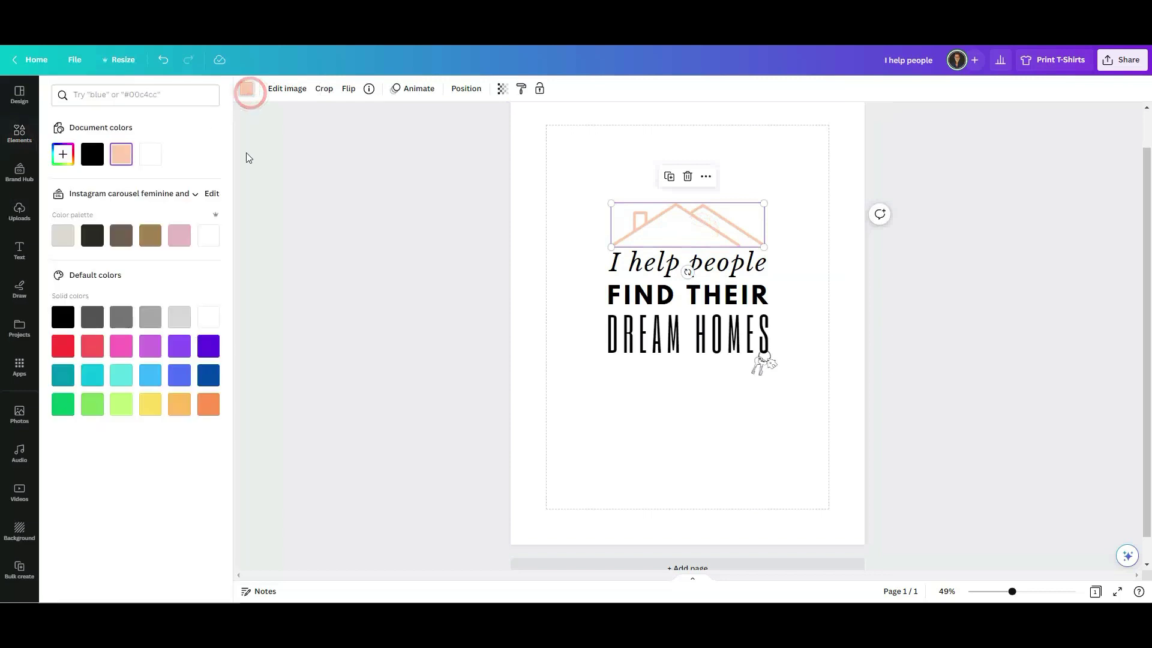
left_click(149, 238)
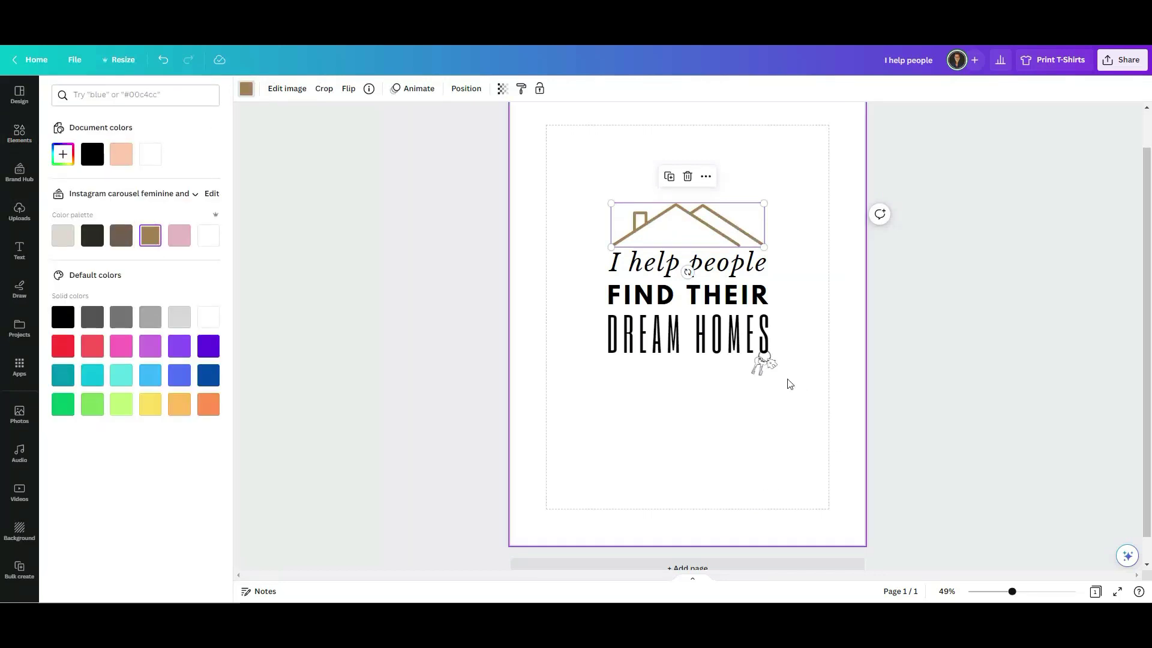
left_click(762, 363)
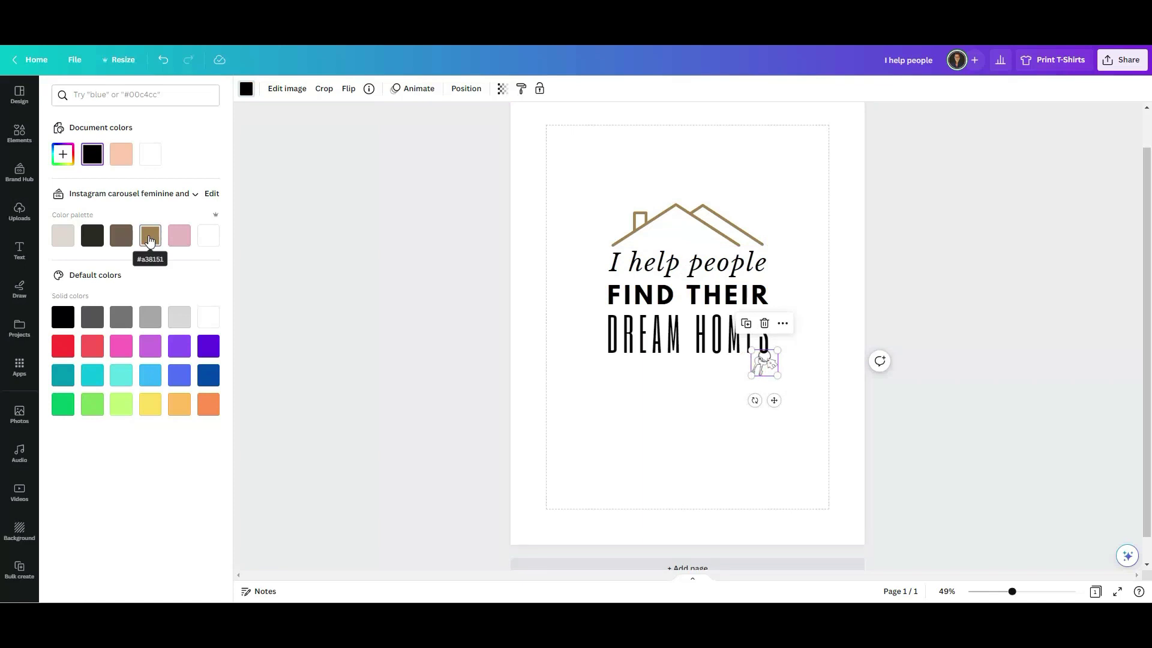
left_click(150, 240)
left_click(446, 325)
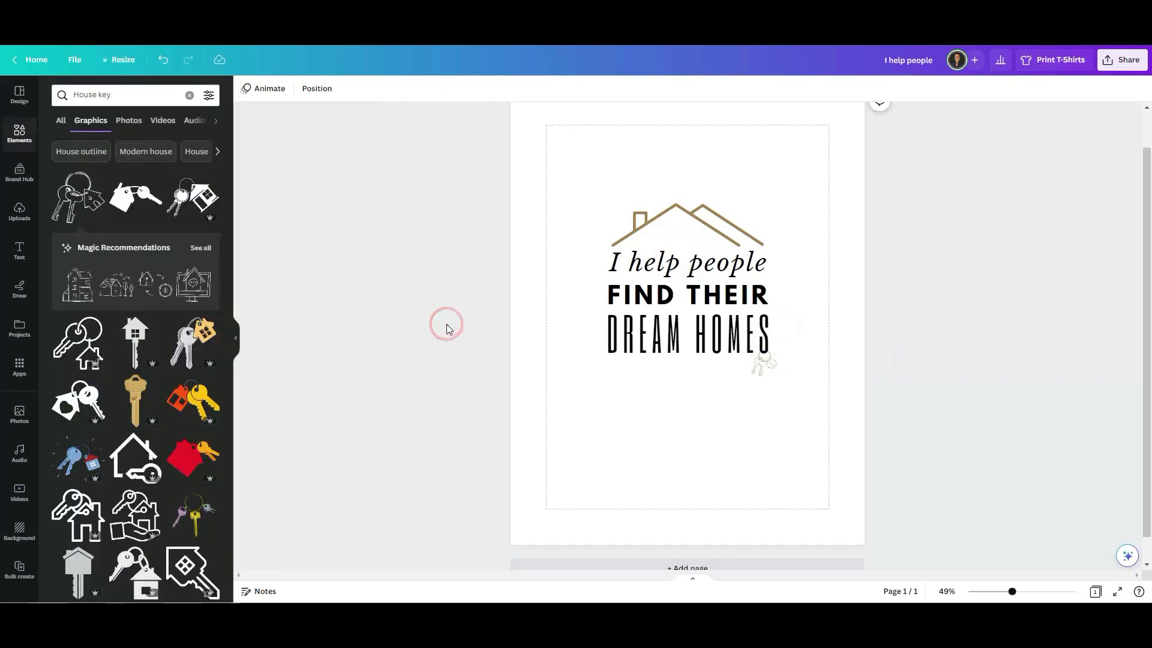
left_click_drag(1011, 593, 1002, 592)
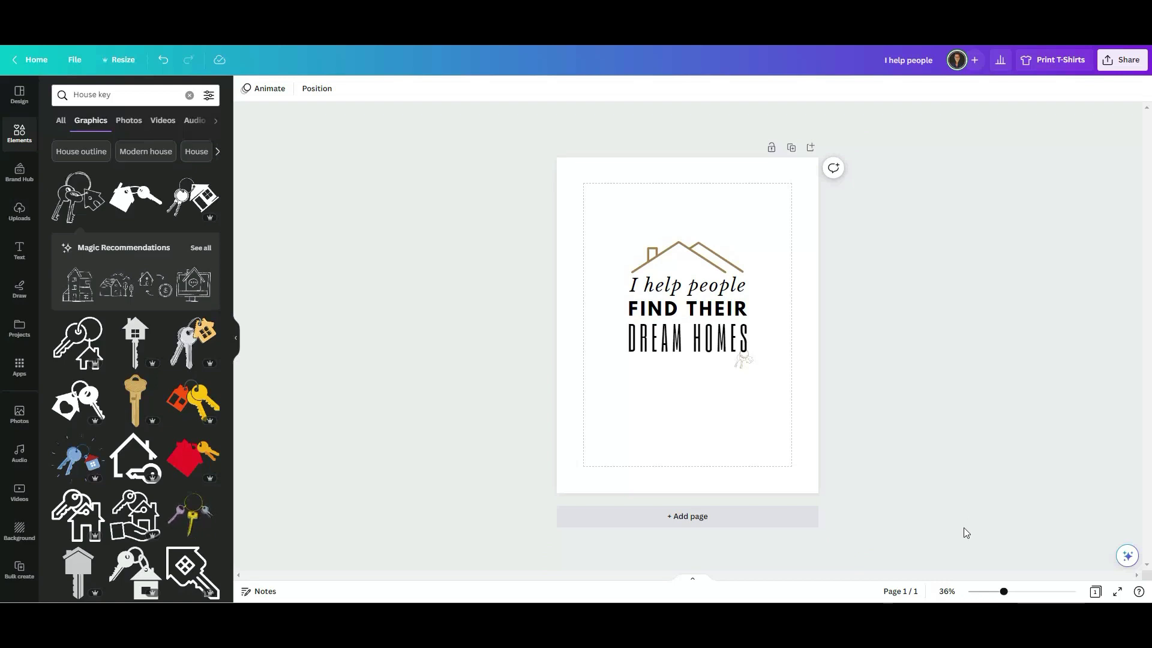
Open the Print T-Shirts order and inspect the enlarged black-tee mockup preview
left_click(1054, 60)
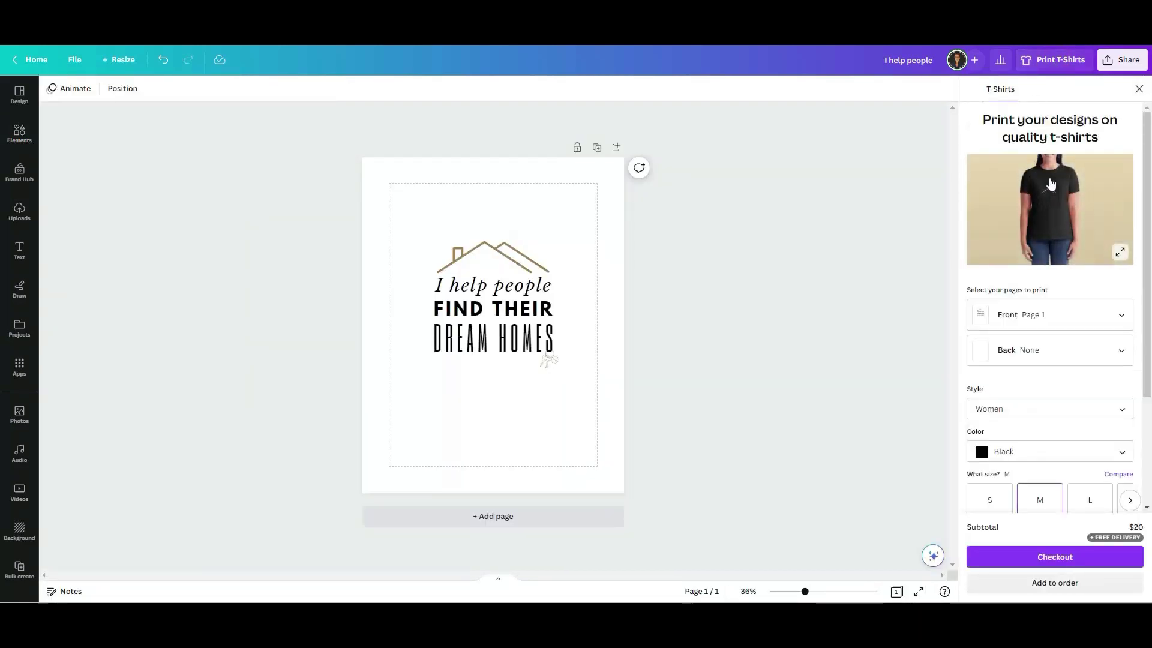
left_click(1119, 255)
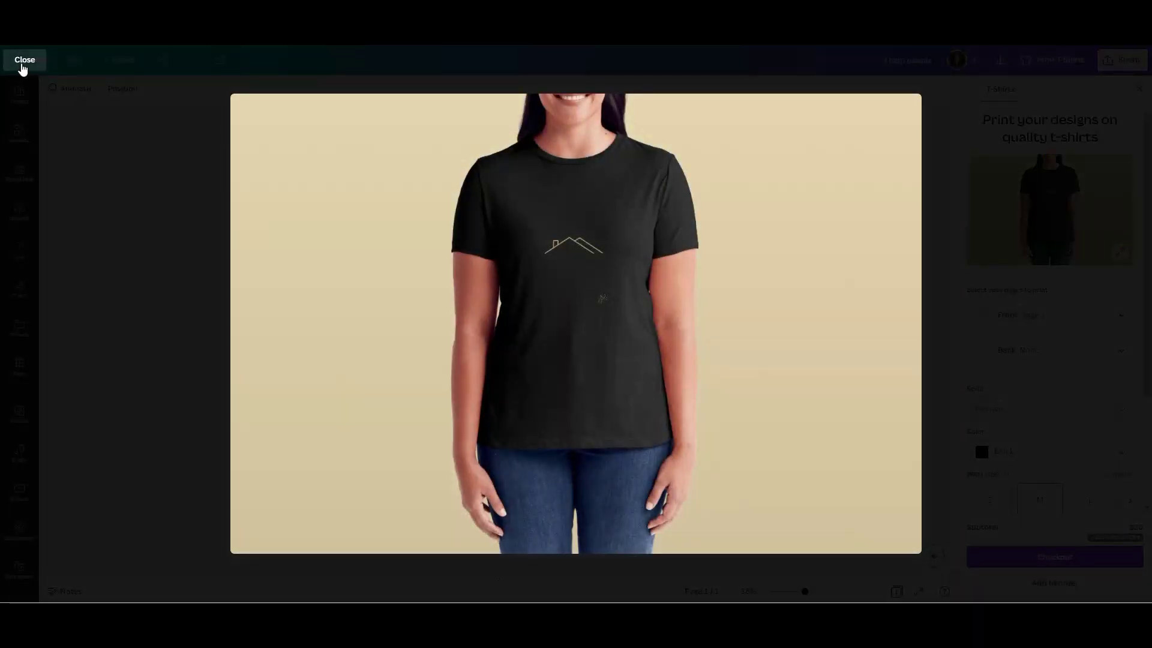
left_click(23, 60)
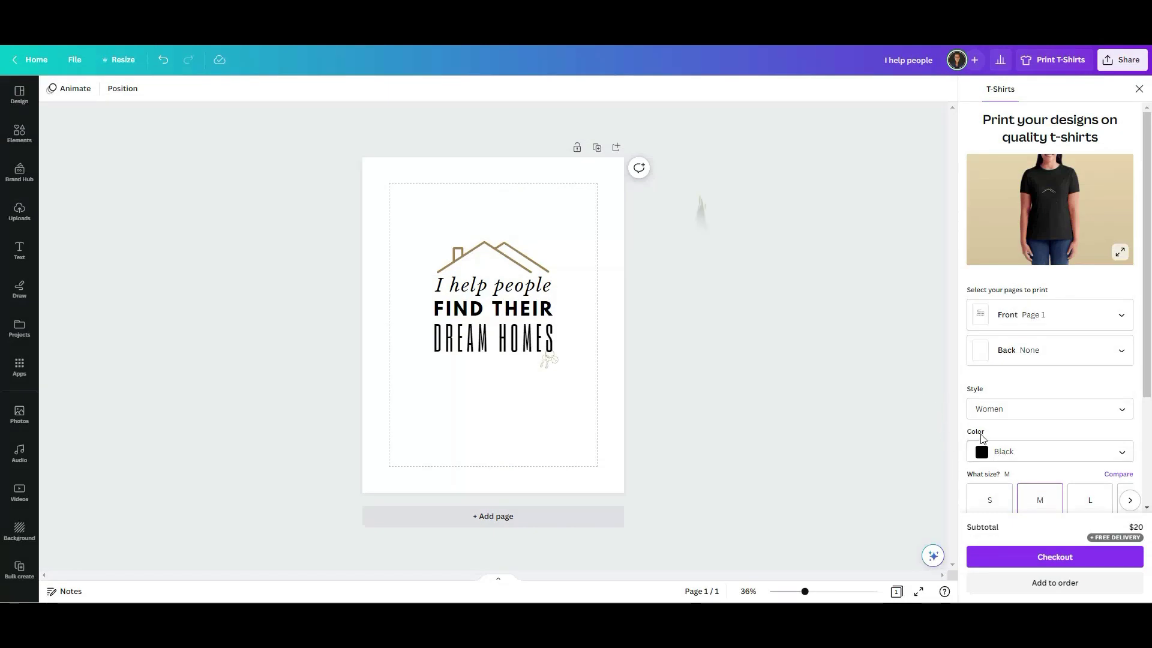
Change the shirt colour from black to White and check the enlarged preview
left_click(1006, 452)
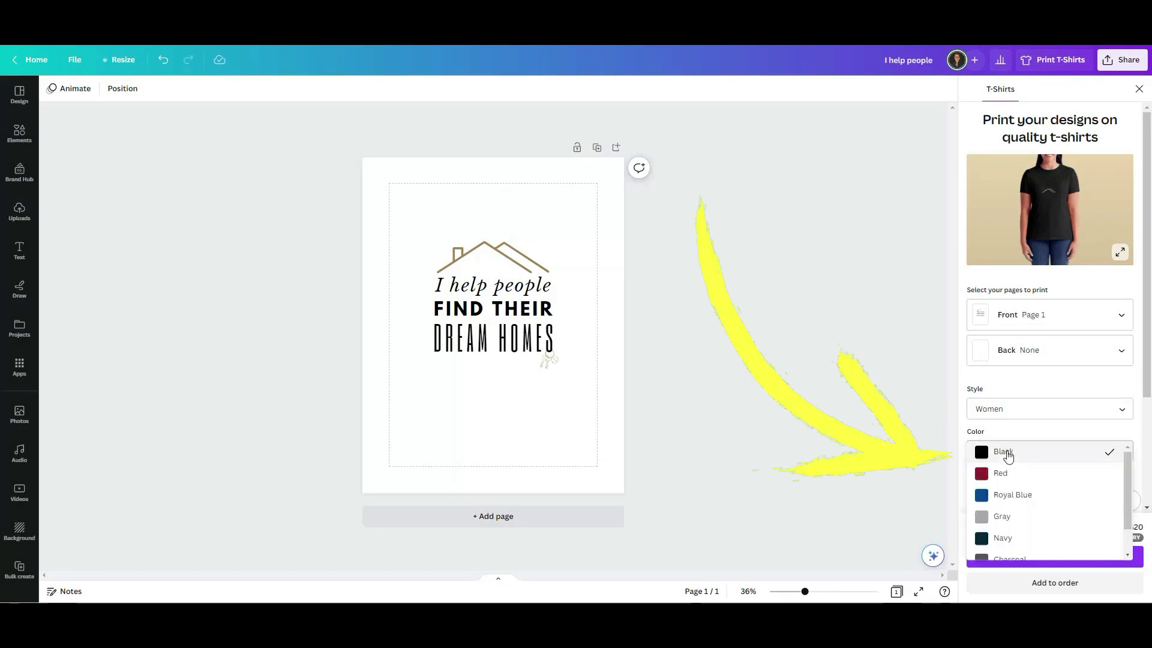
scroll(1018, 504, "down", 2)
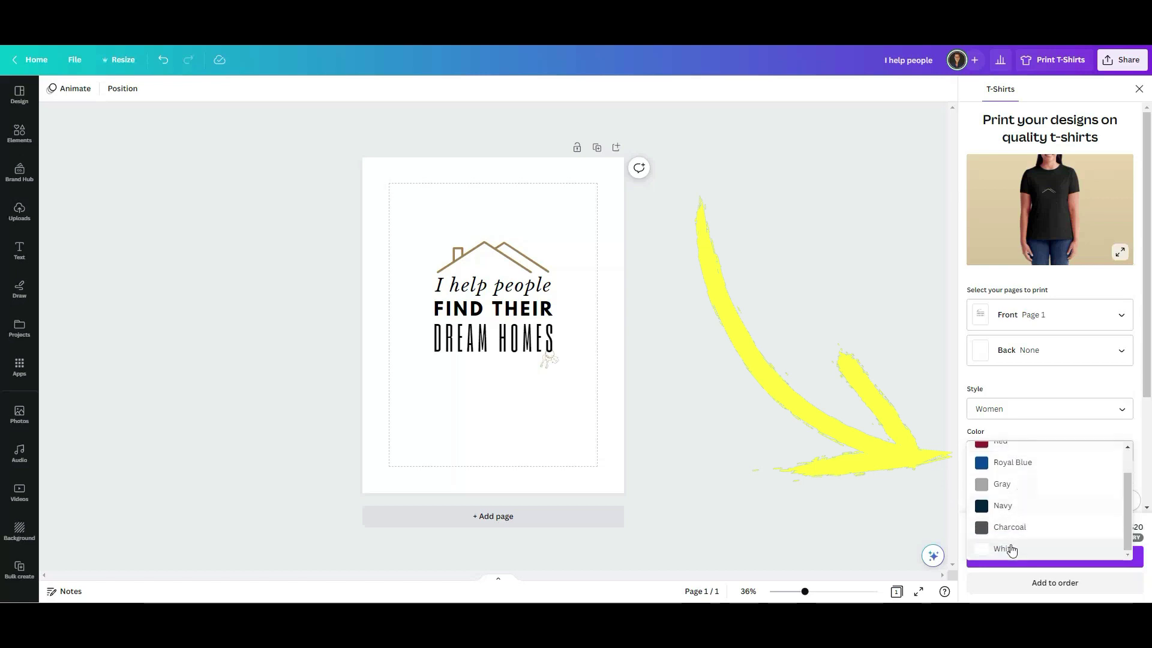
left_click(1010, 547)
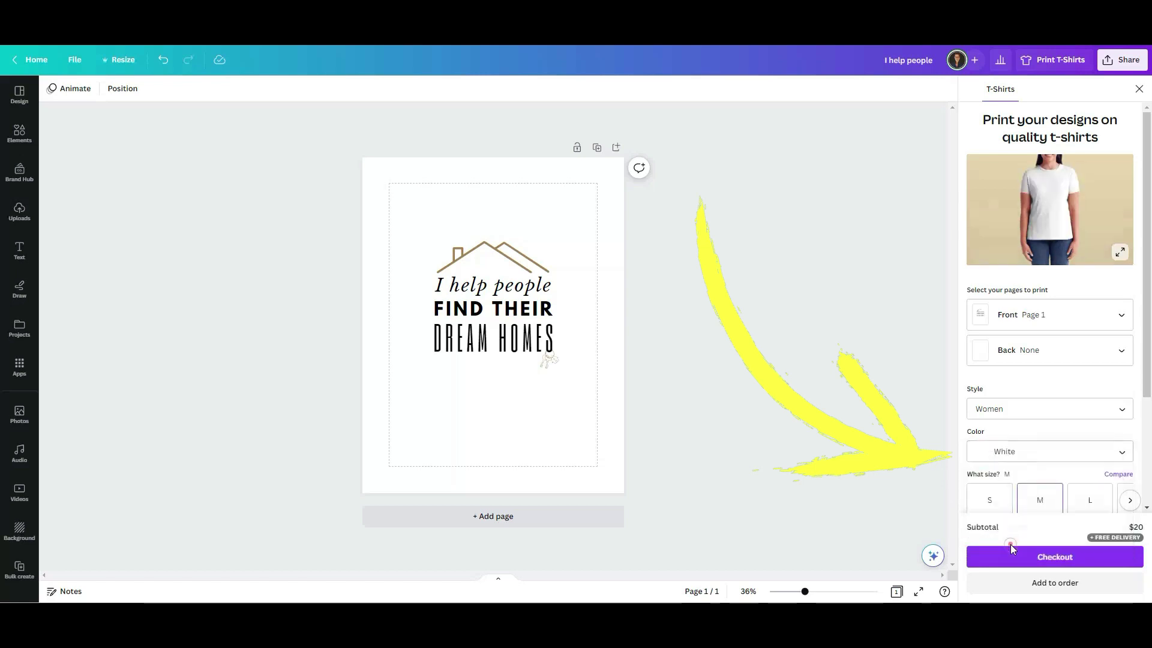
left_click(1116, 252)
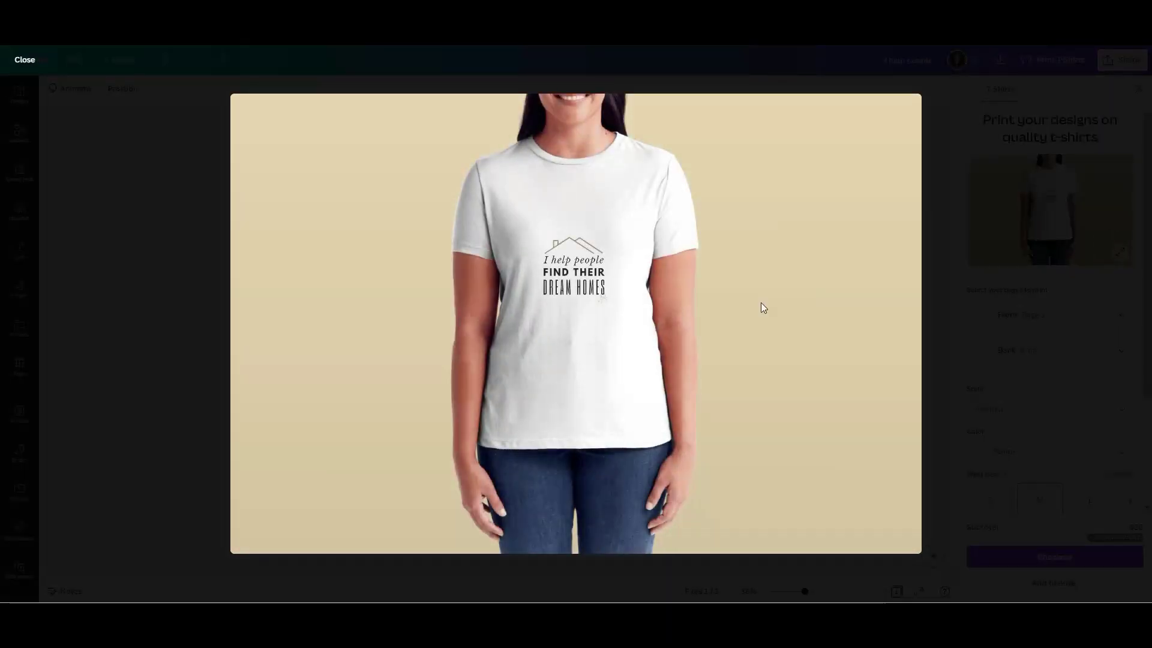
left_click(25, 60)
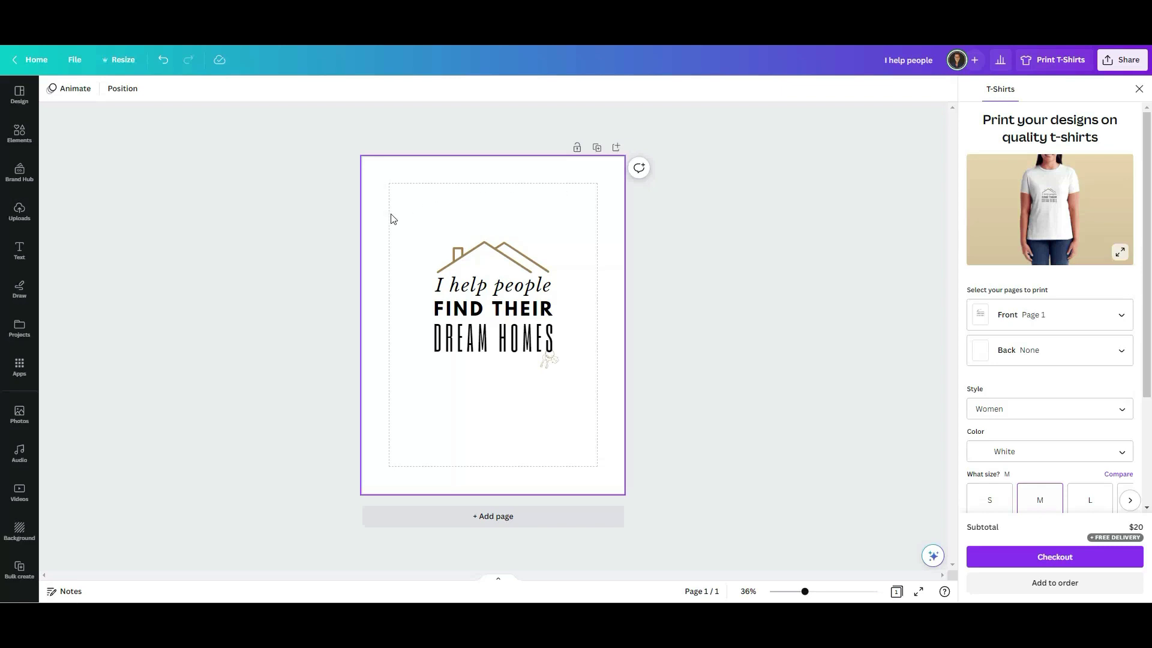
Scale the roof, slogan and keys together to nearly full print width, nudged upward
left_click_drag(400, 218, 578, 375)
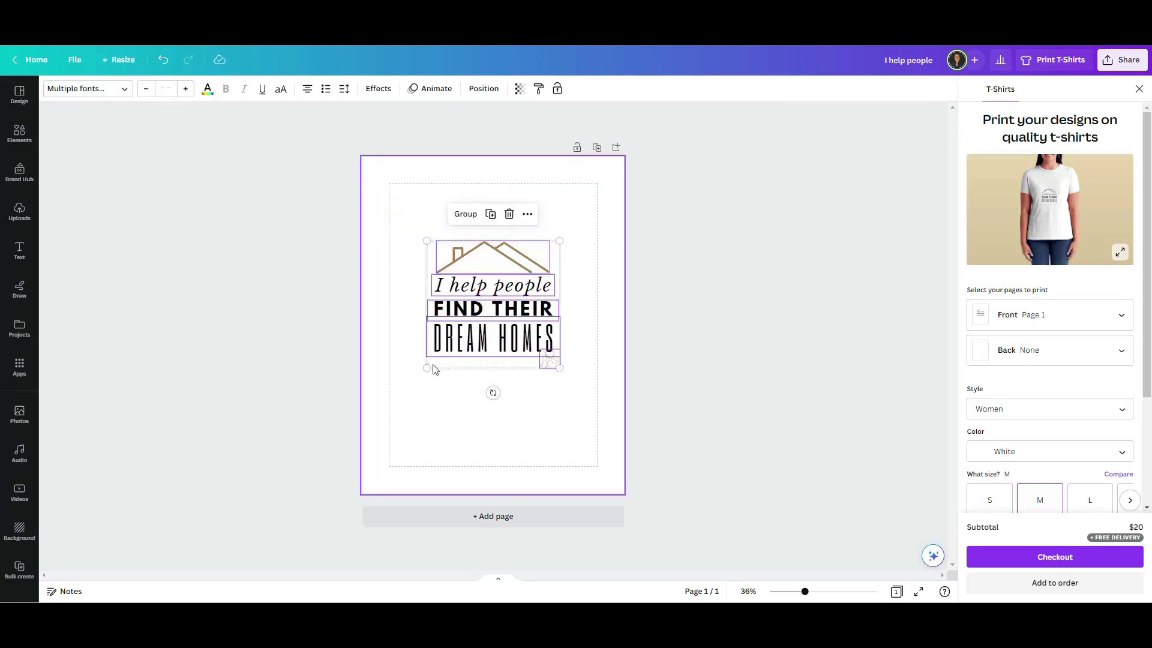
left_click_drag(424, 368, 385, 399)
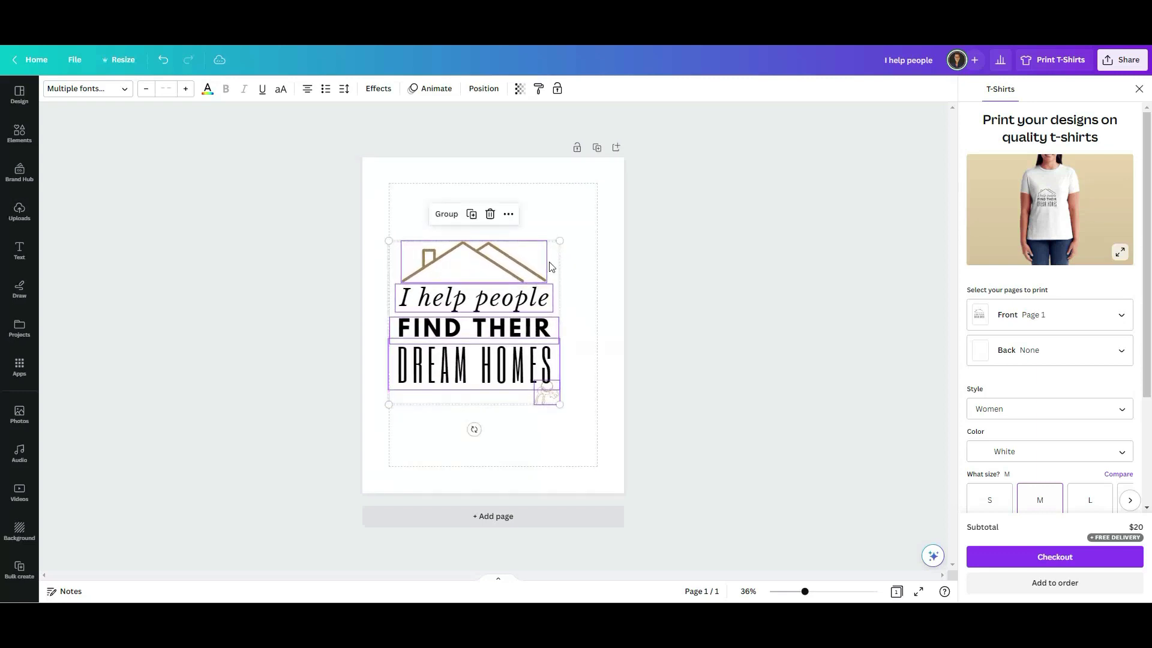
left_click_drag(559, 237, 607, 216)
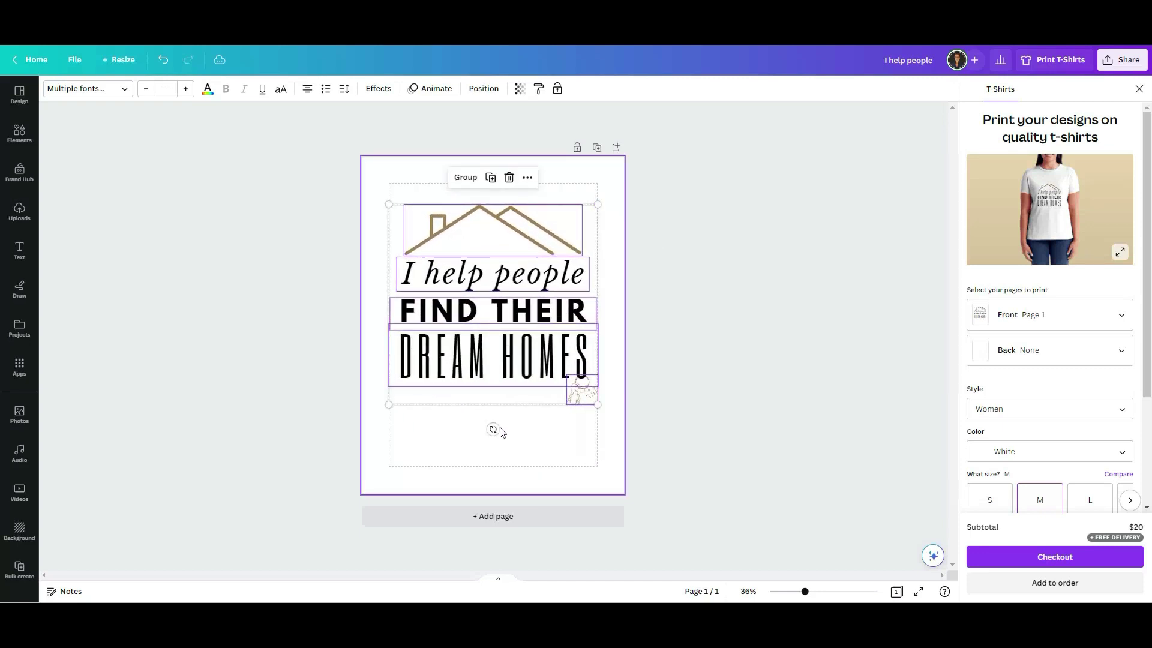
left_click_drag(483, 386, 486, 376)
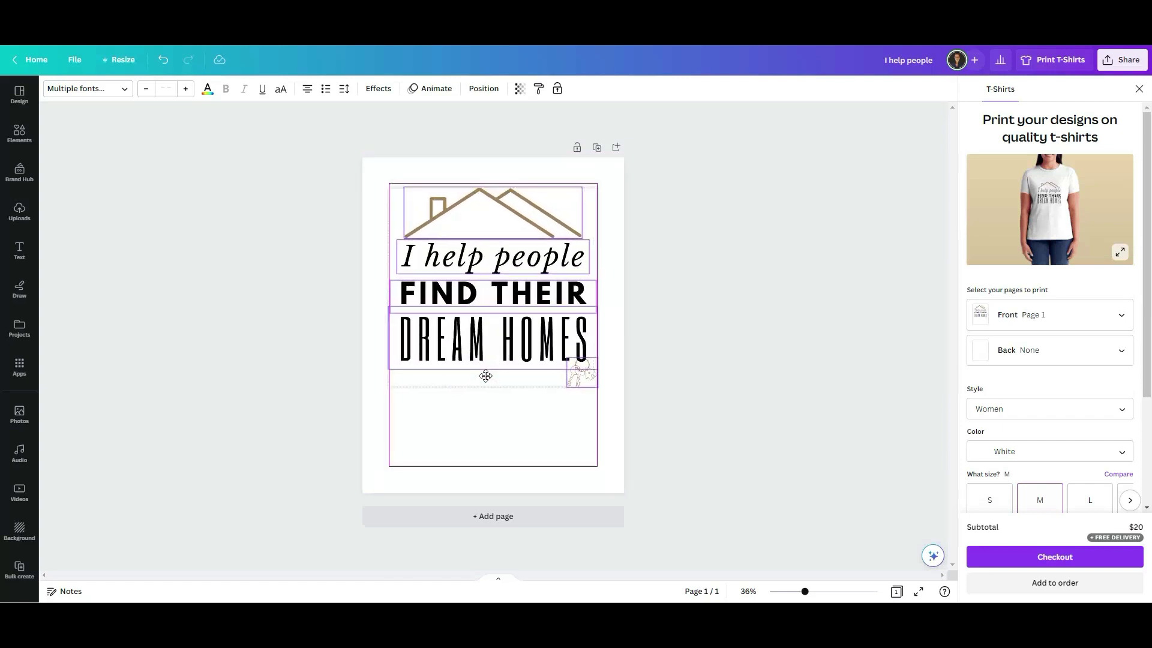
left_click(612, 372)
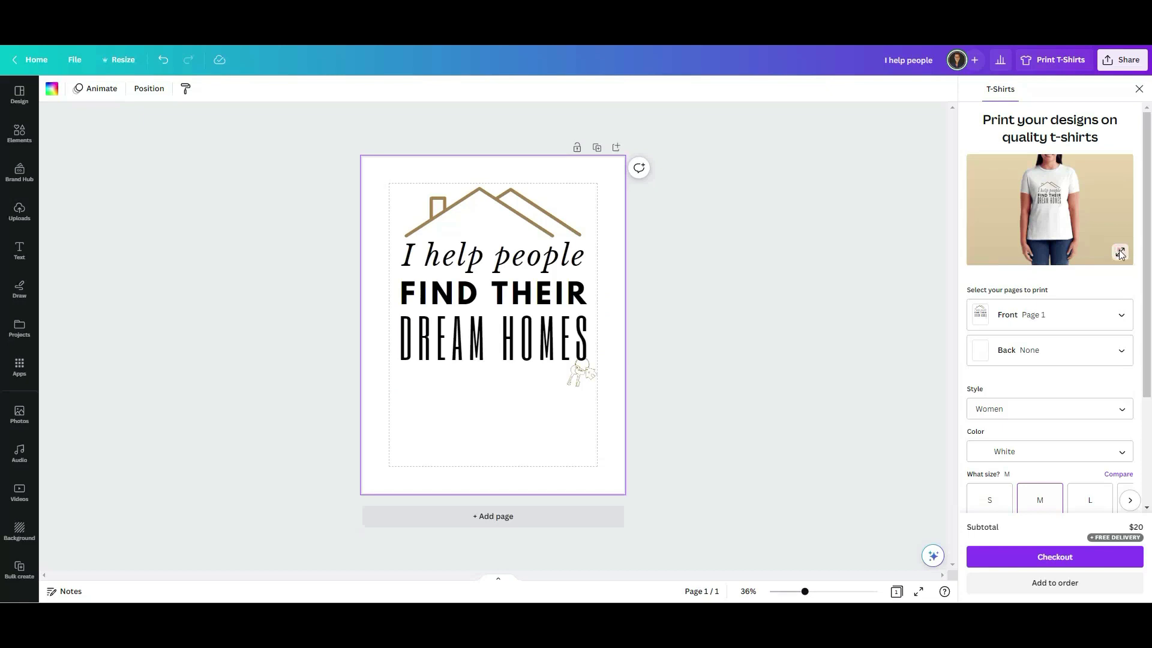
left_click(1118, 252)
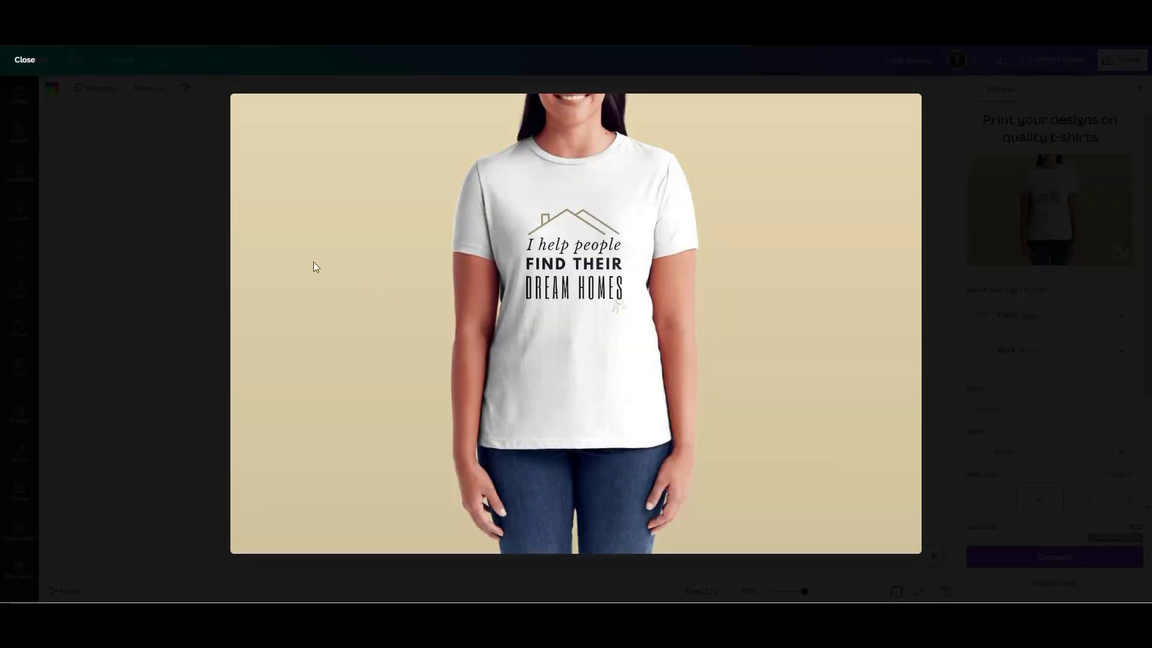
left_click(36, 73)
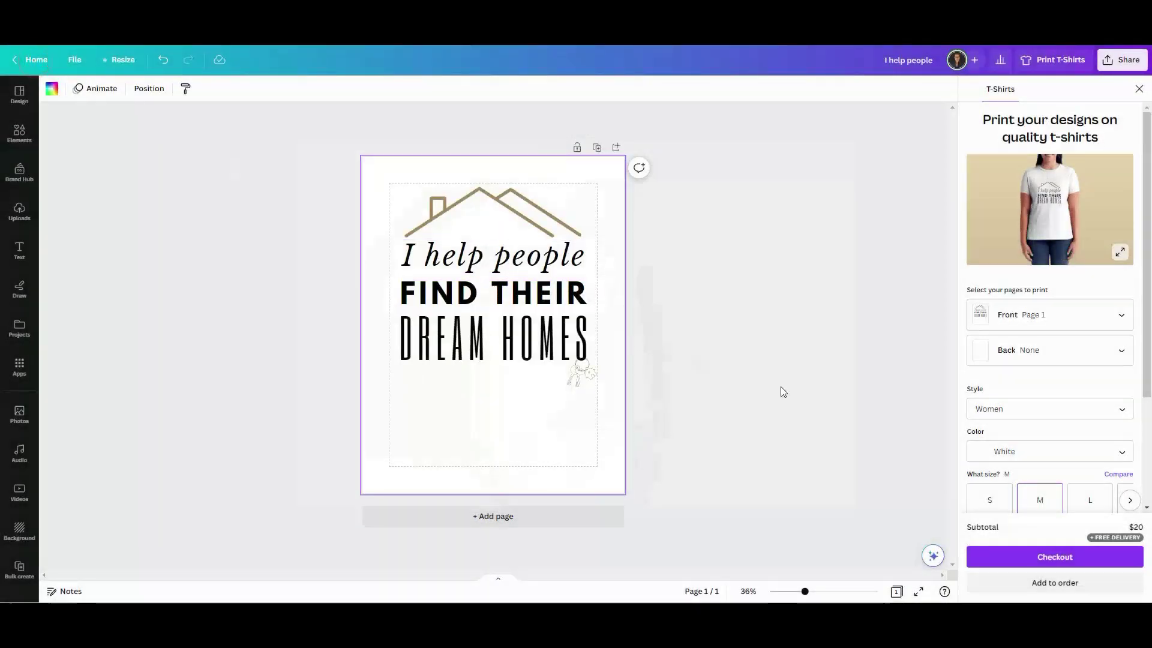
left_click(802, 395)
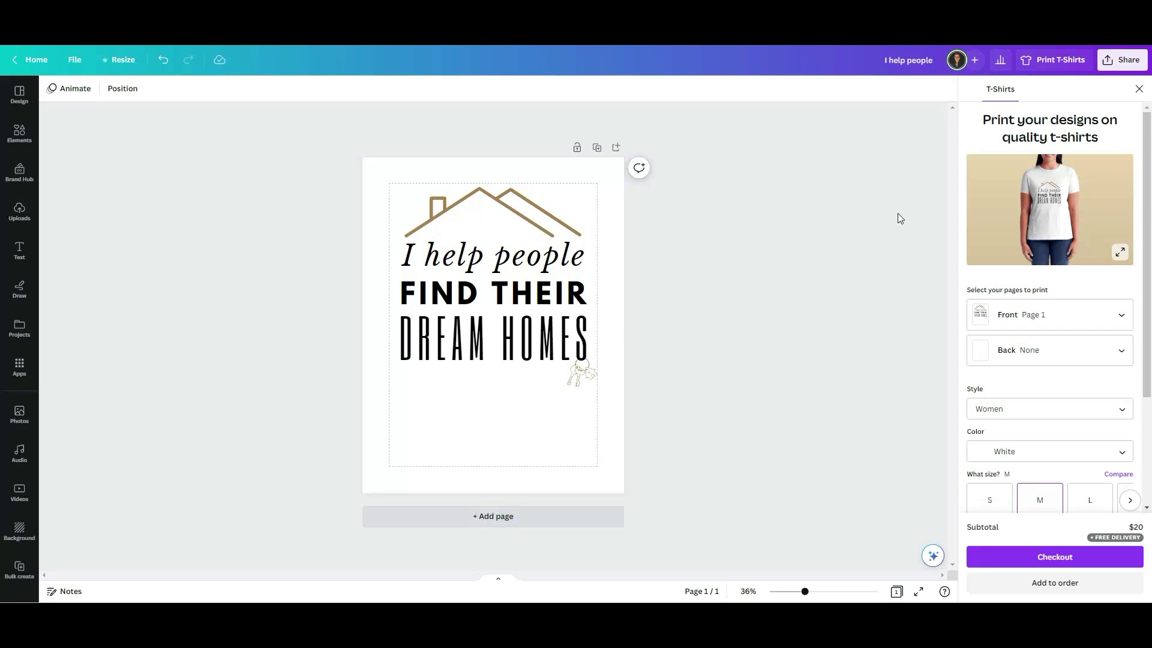
left_click(500, 522)
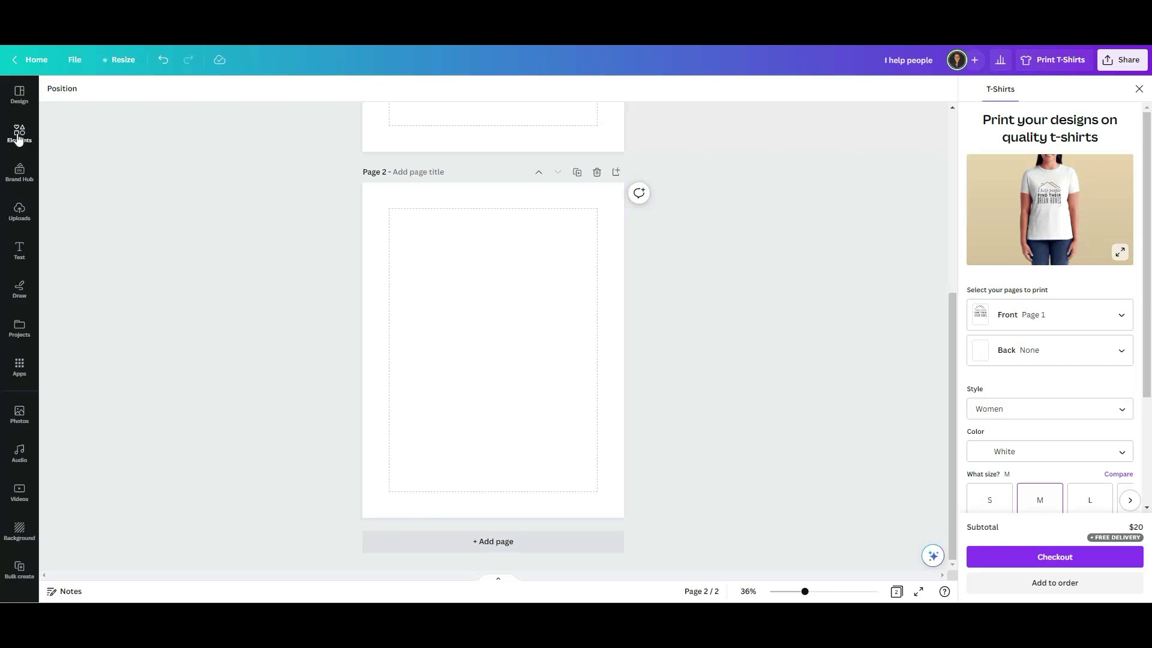
Add an enlarged heading reading 'HOME VALUE' to page 2
left_click(21, 253)
scroll(183, 303, "down", 10)
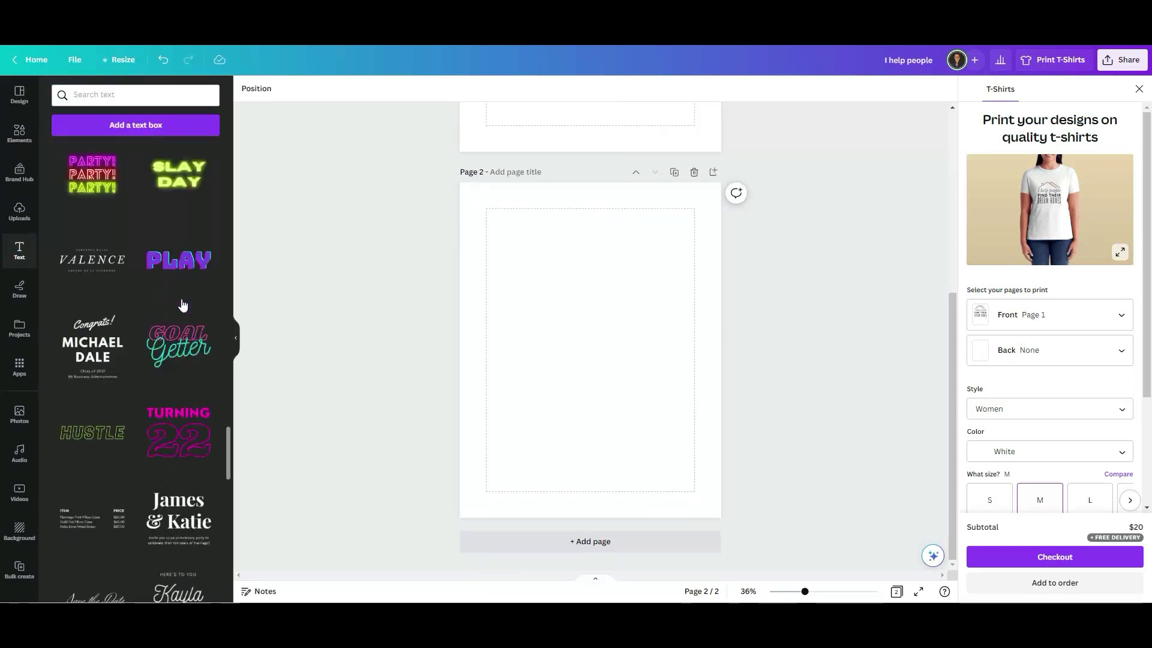
scroll(229, 418, "up", 15)
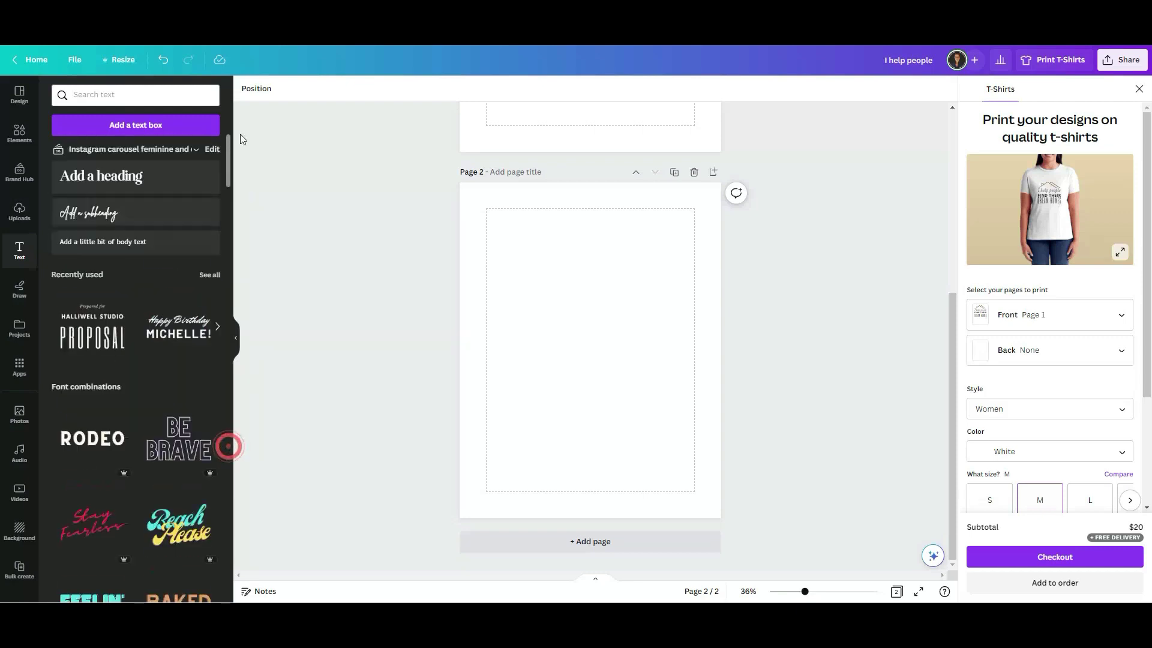
left_click(154, 181)
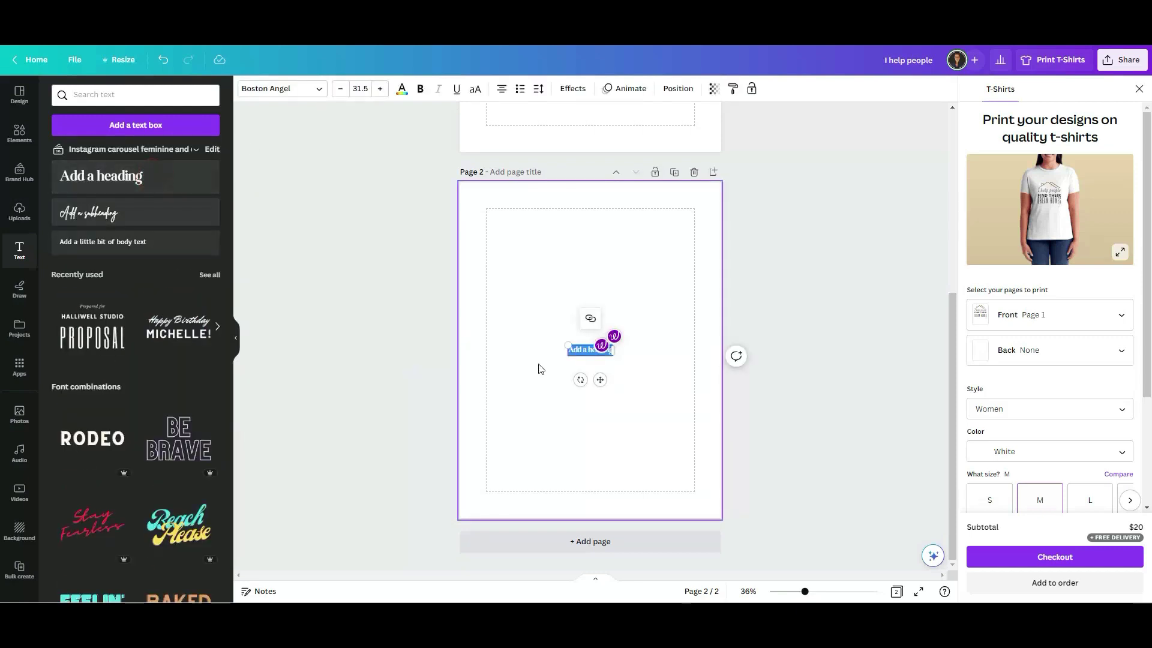
left_click_drag(613, 361, 639, 362)
left_click(604, 352)
triple_click(604, 352)
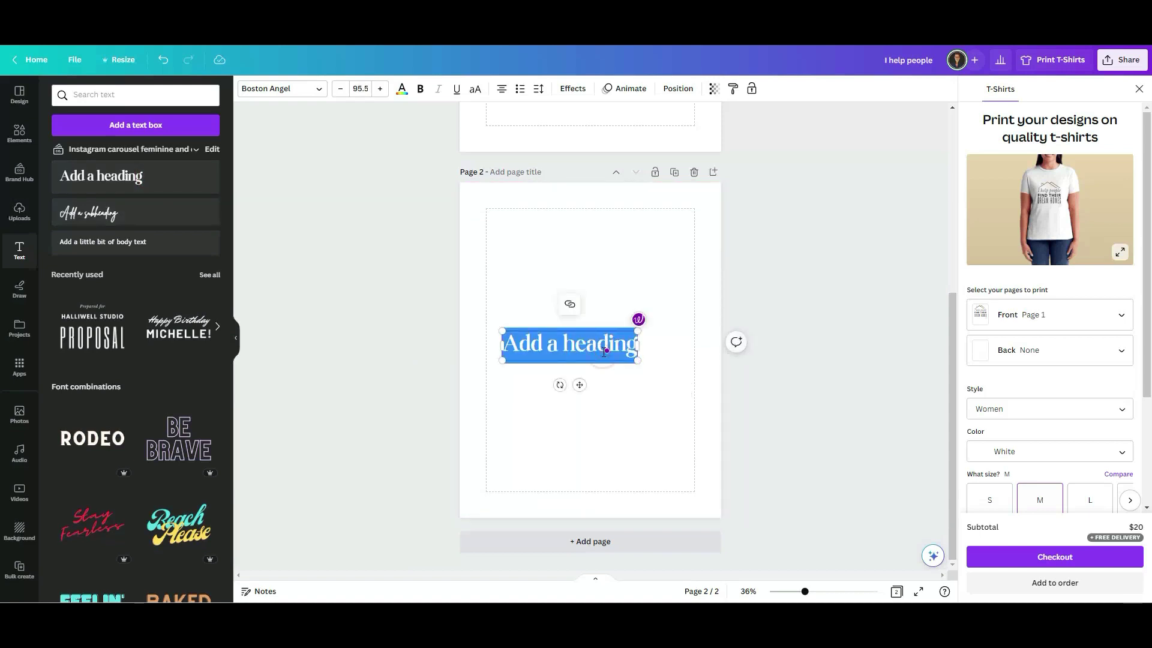
type("HOME VALUE")
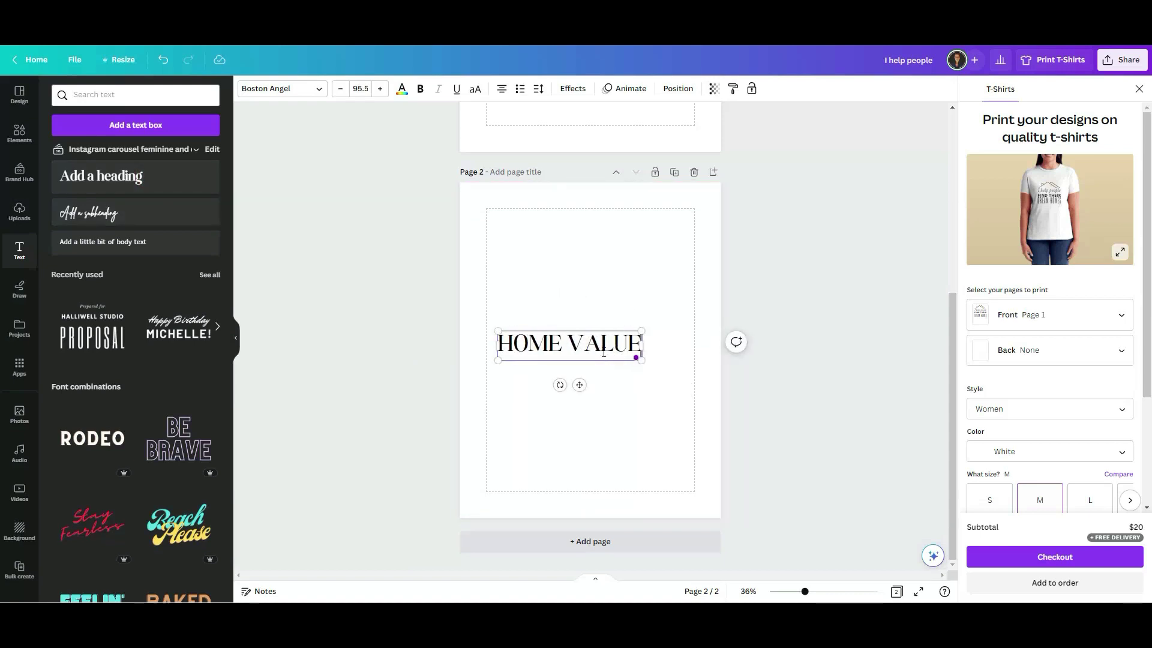
left_click(620, 336)
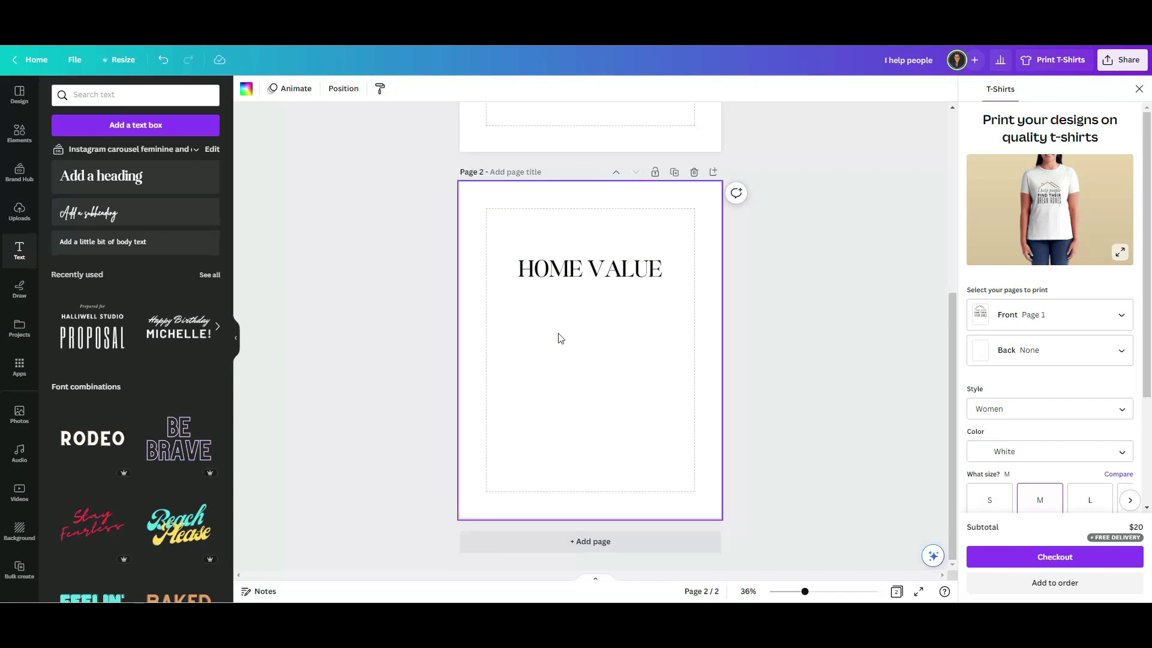
type("www.HomeValue")
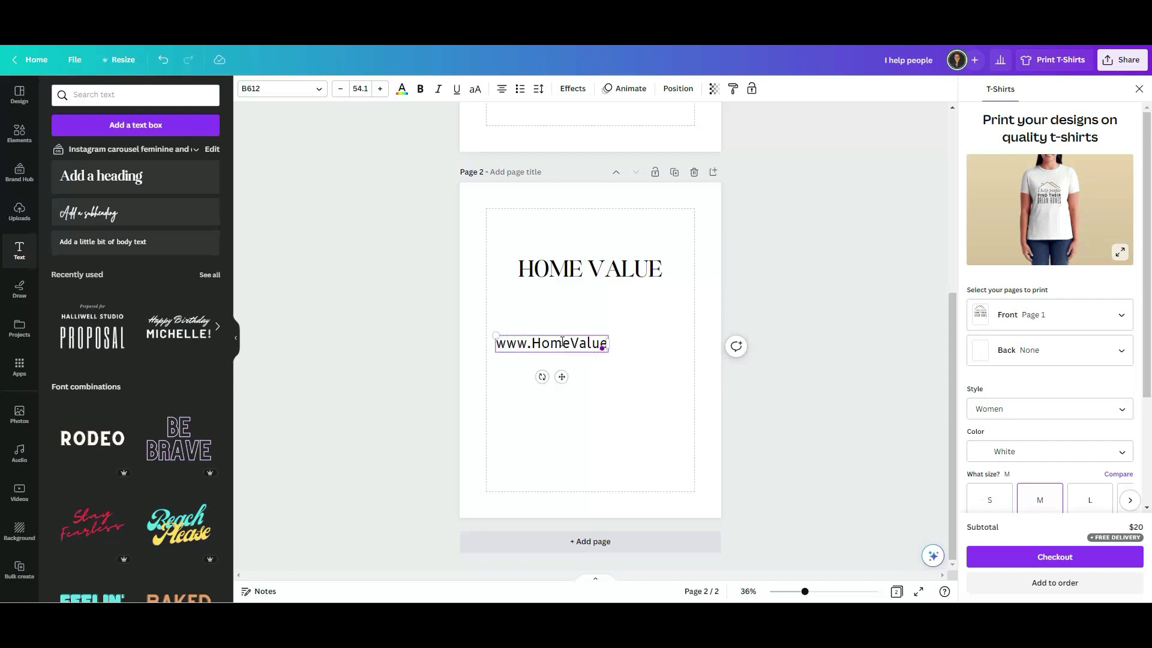
type(".com")
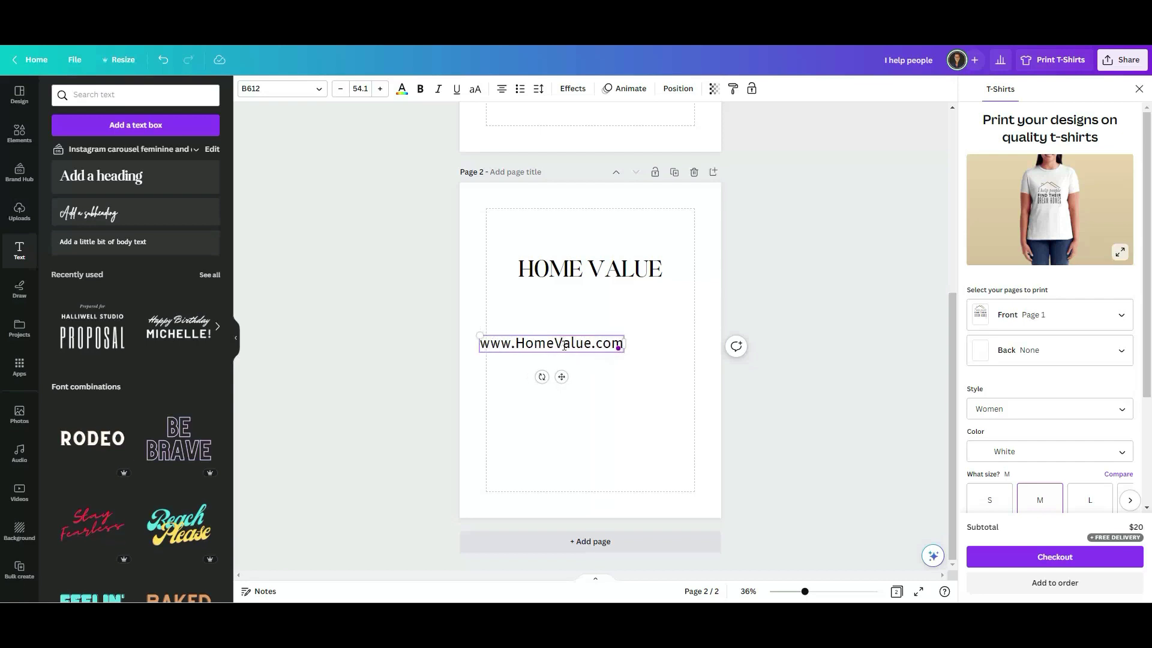
left_click(596, 405)
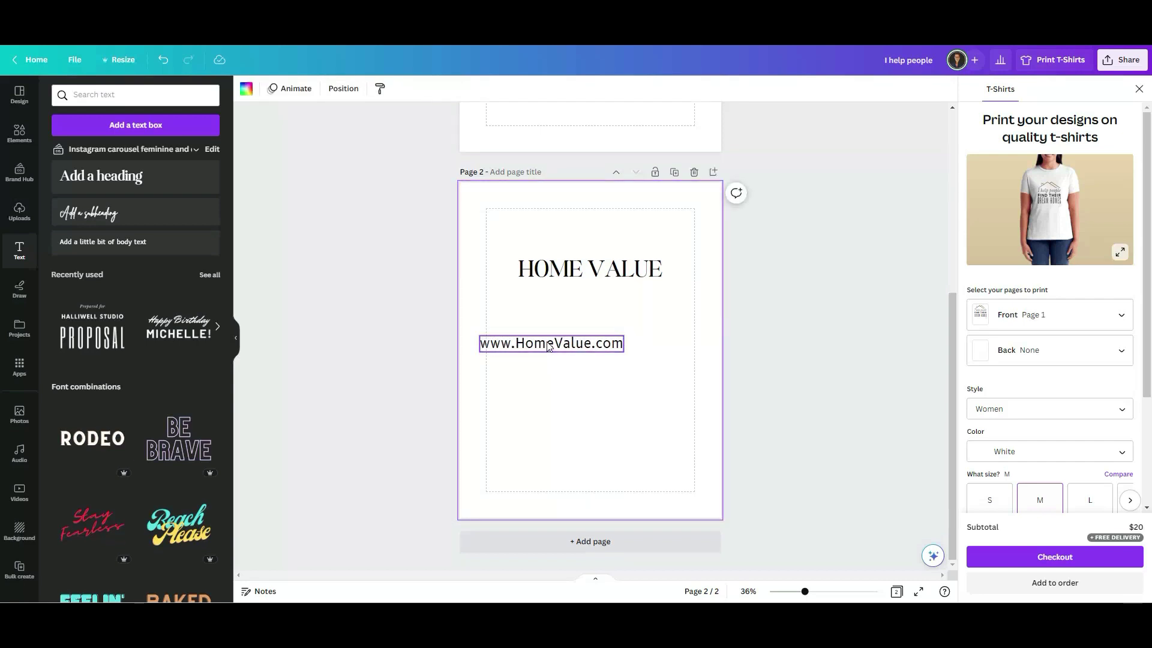
left_click_drag(549, 347, 586, 299)
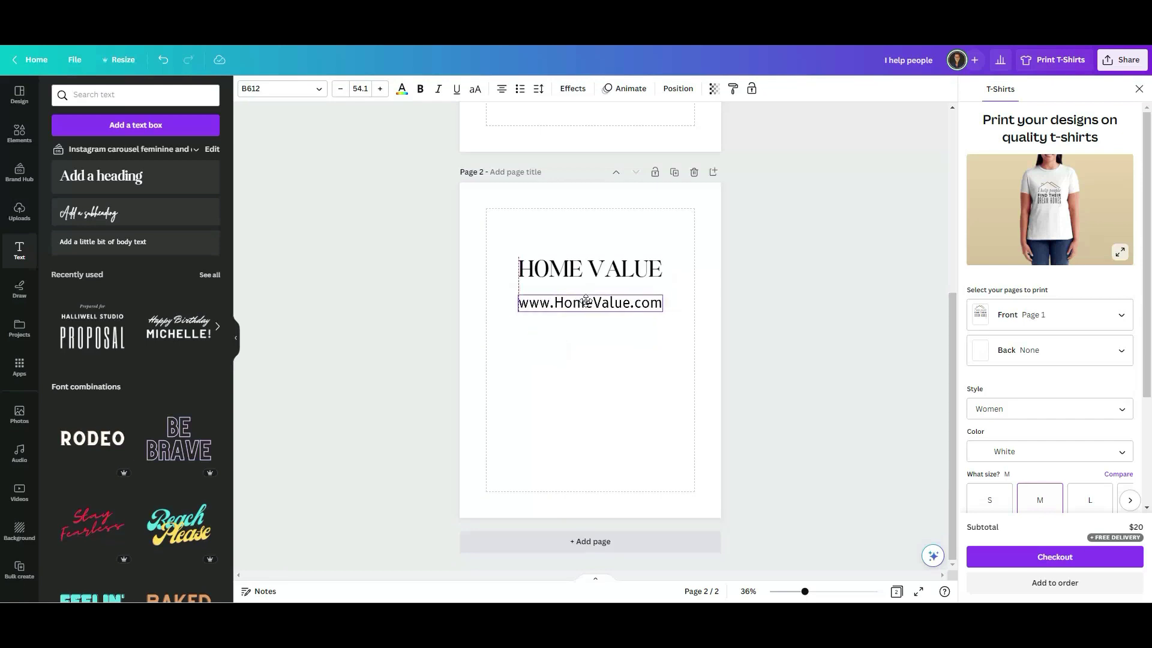
left_click(577, 331)
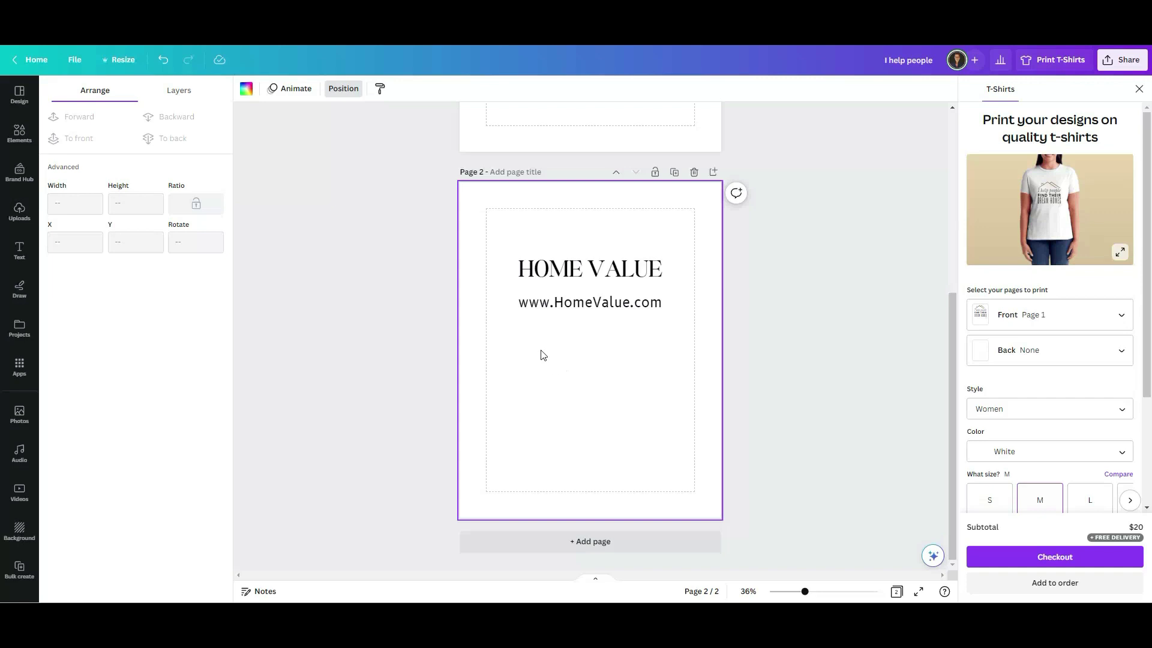
left_click(19, 250)
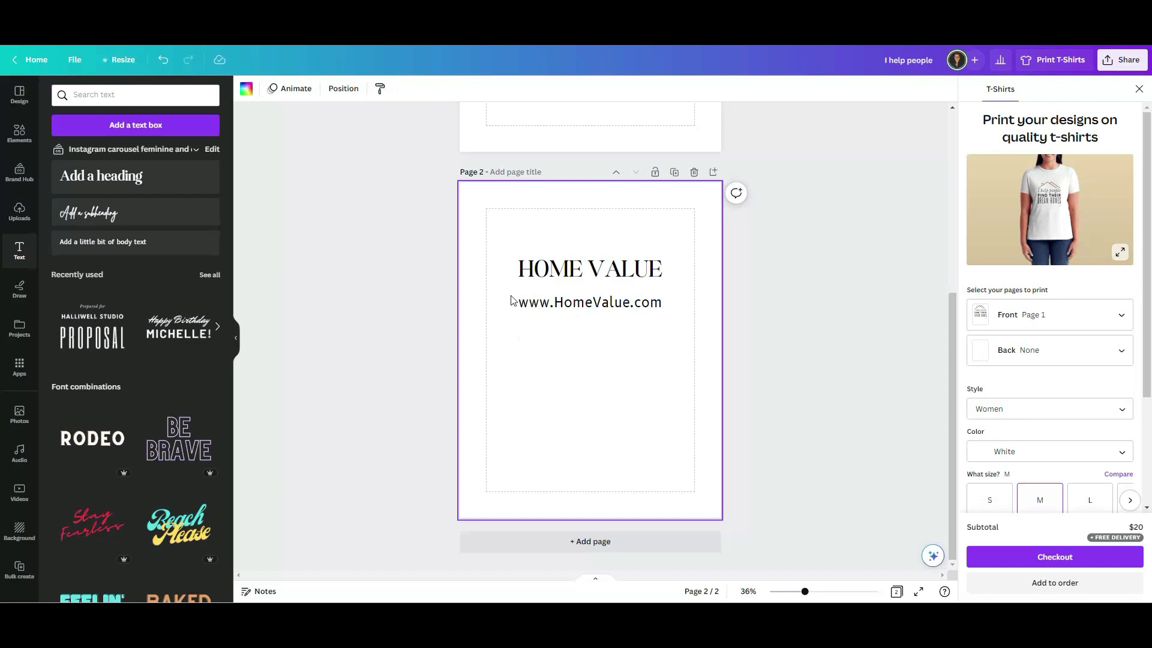
Set Page 2 as the shirt's back print and check the front-and-back mockup
left_click(762, 301)
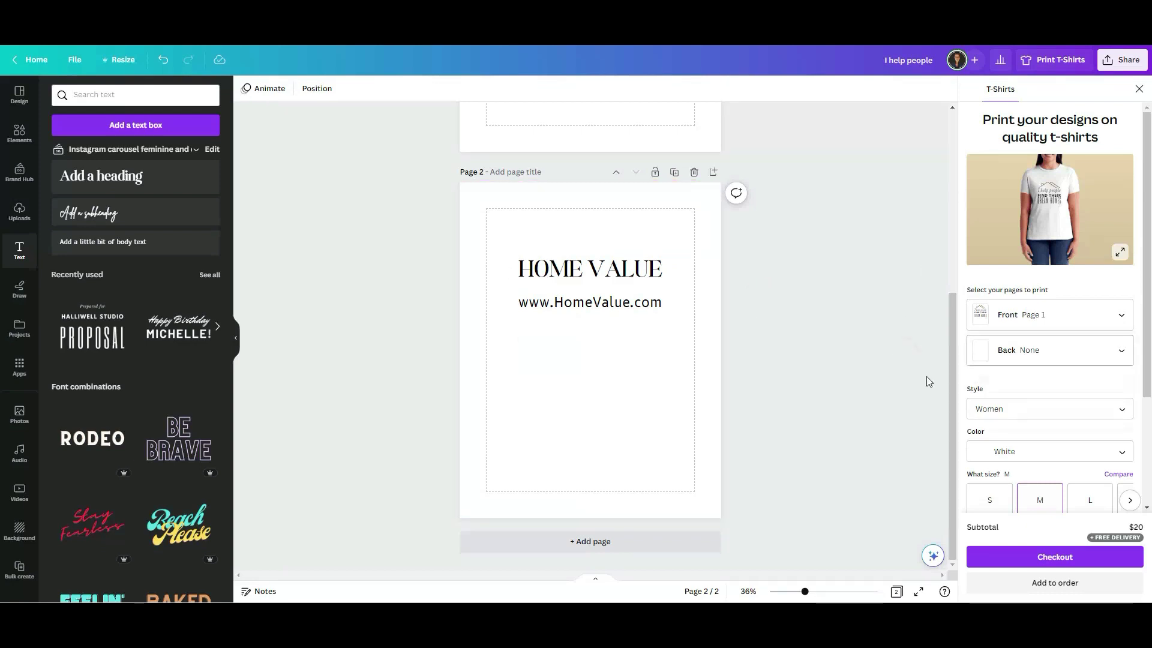
left_click(977, 357)
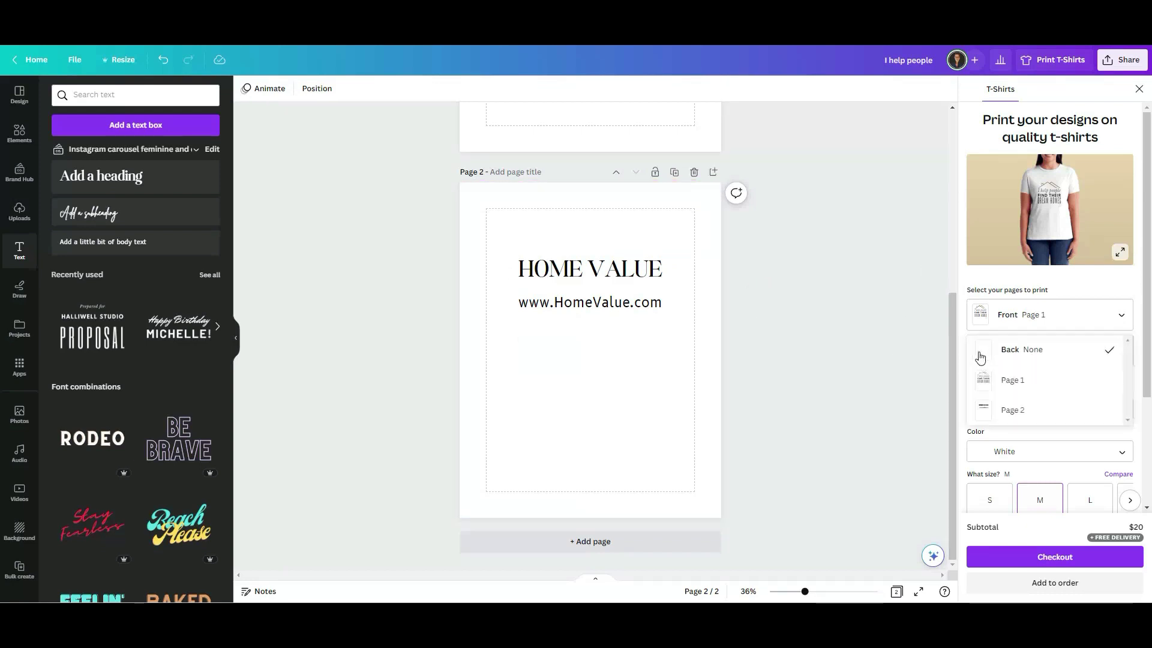
left_click(987, 413)
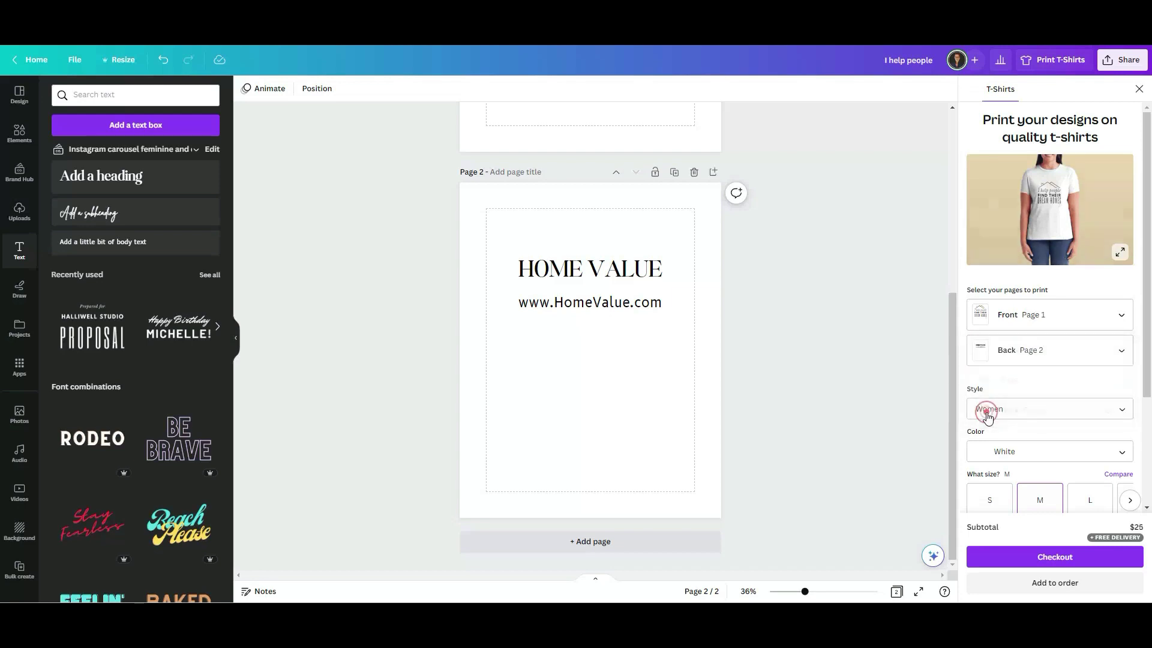
left_click(1119, 255)
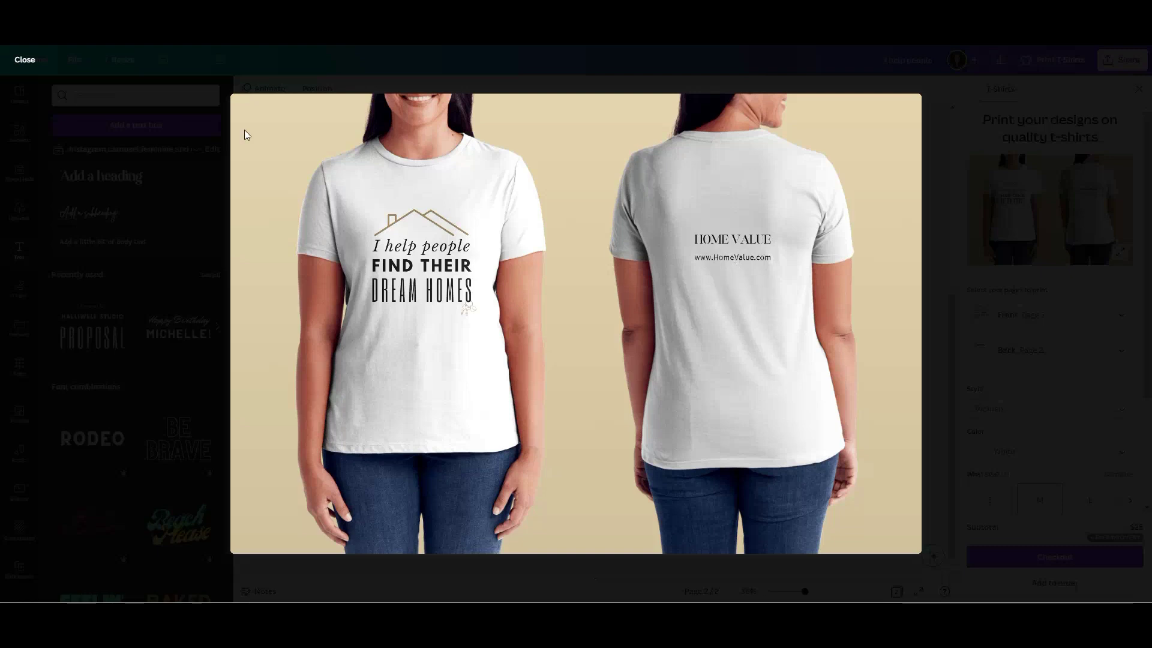
left_click(25, 64)
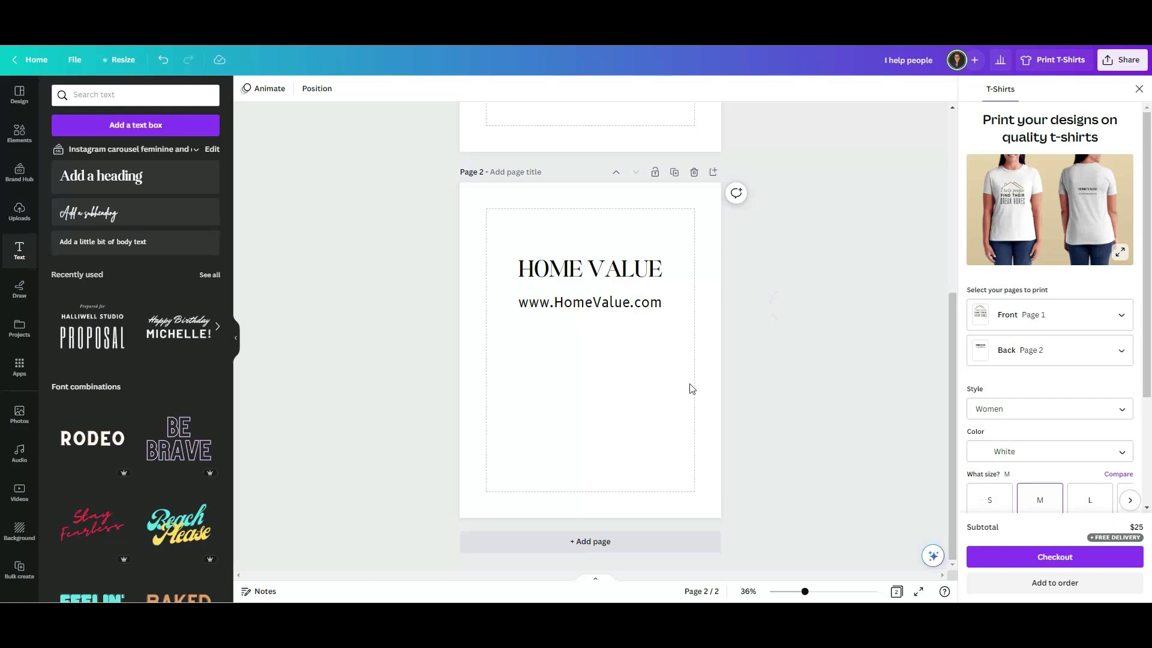
scroll(675, 390, "up", 3)
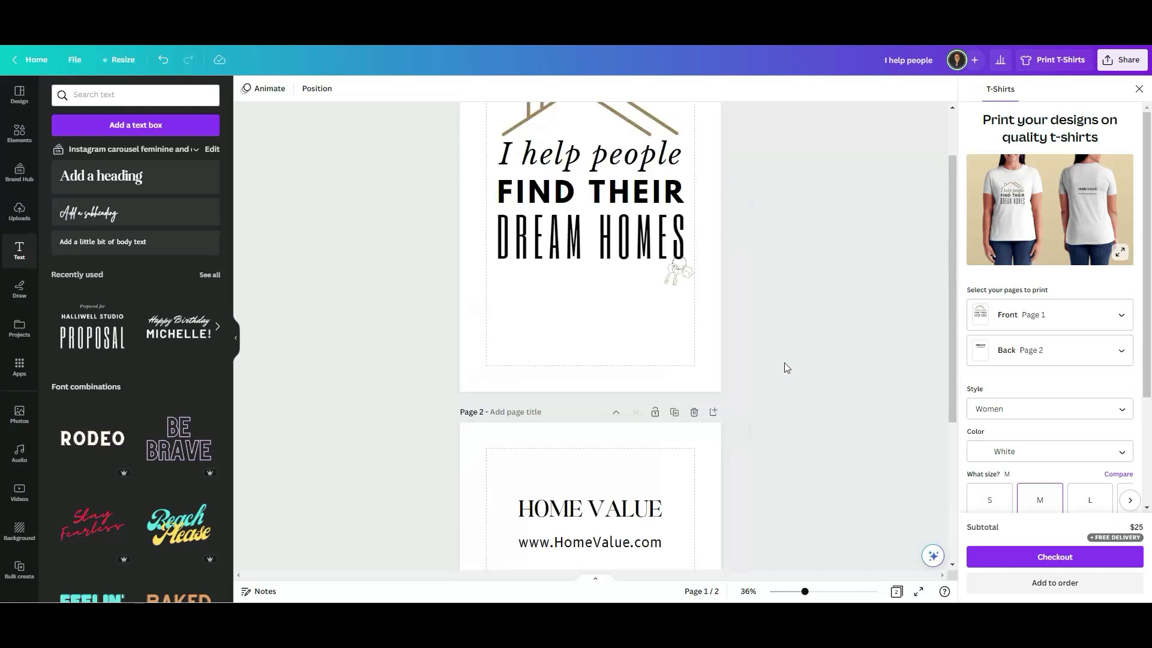
scroll(783, 363, "down", 3)
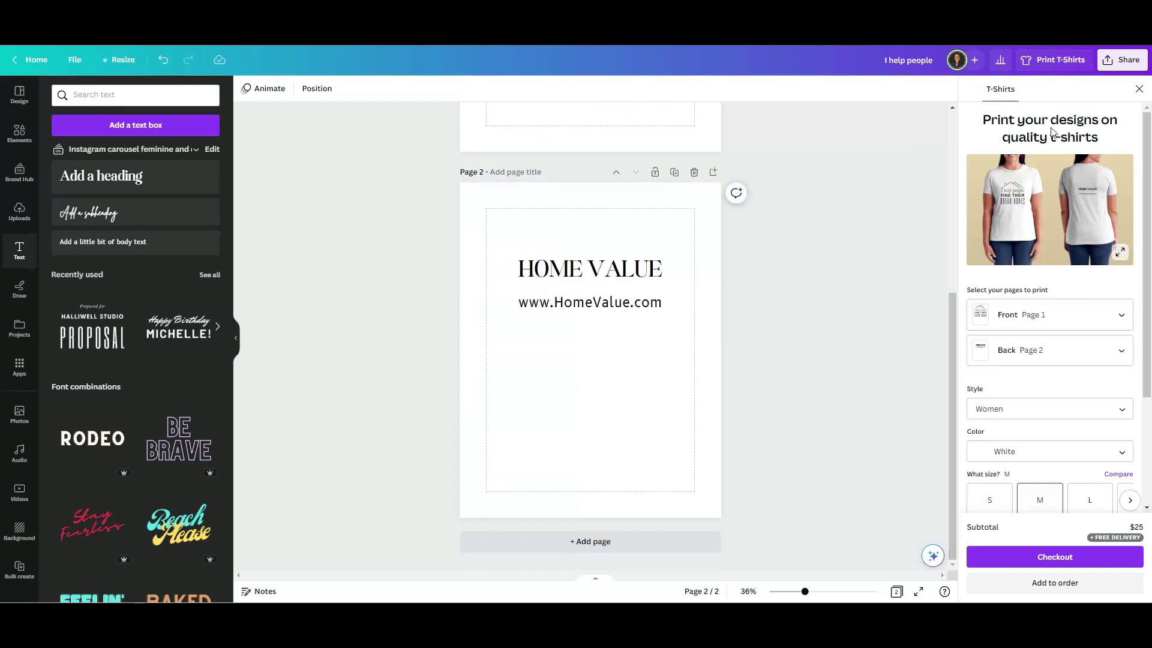
left_click_drag(1144, 142, 1145, 215)
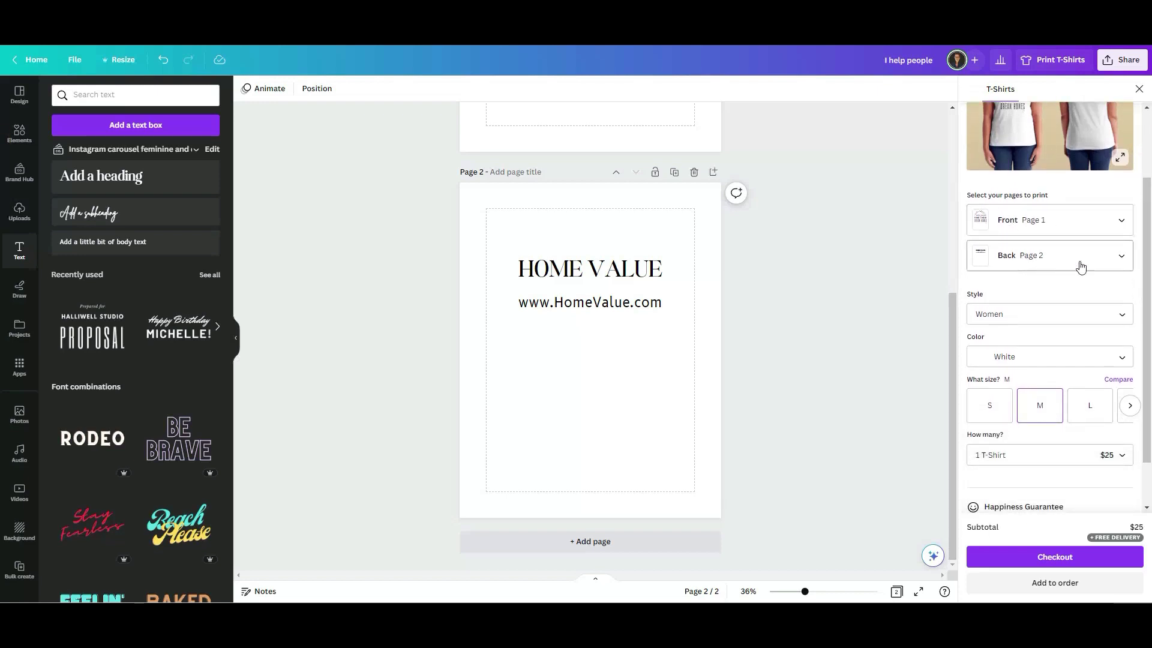
left_click_drag(1144, 257, 1145, 307)
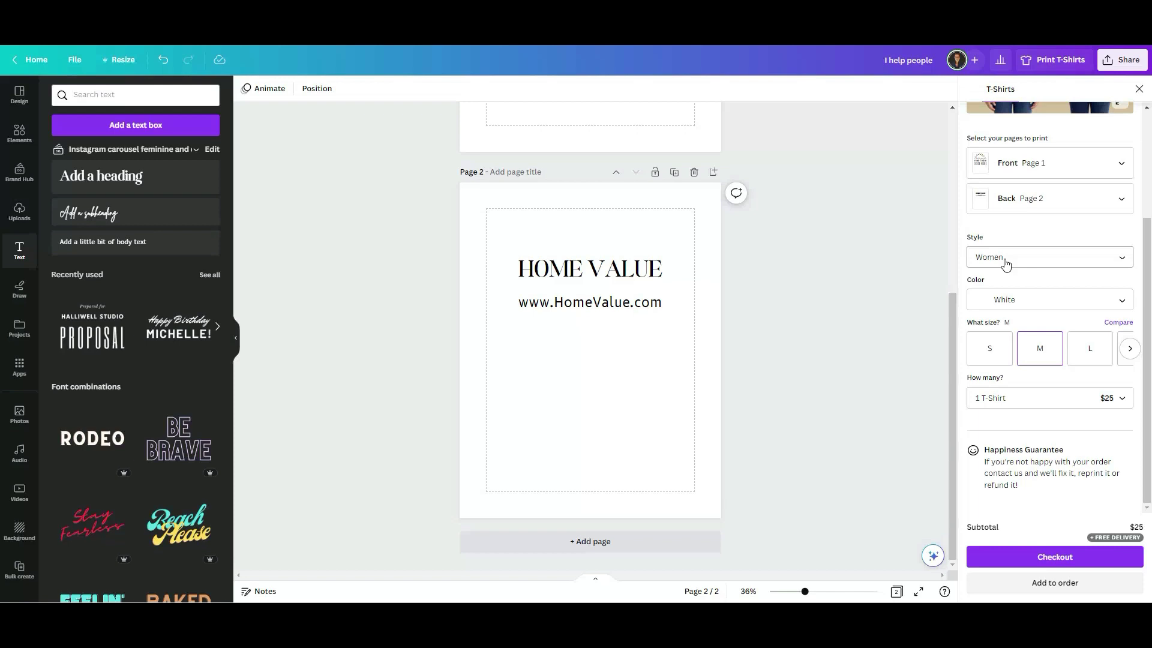
left_click(1014, 261)
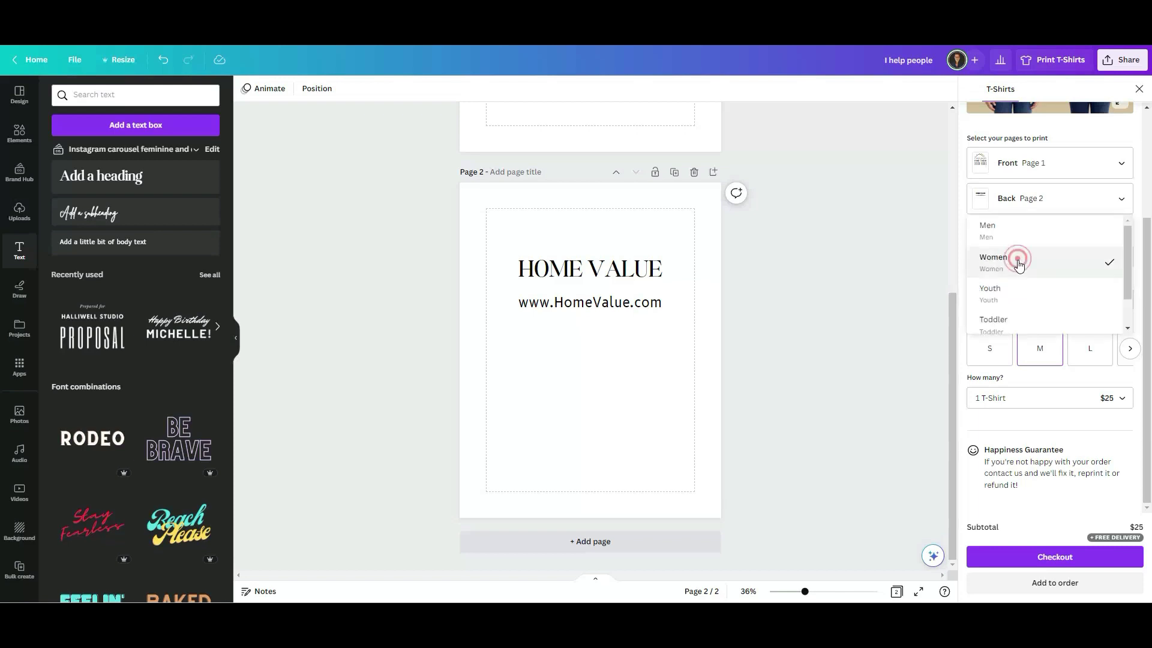
left_click(961, 255)
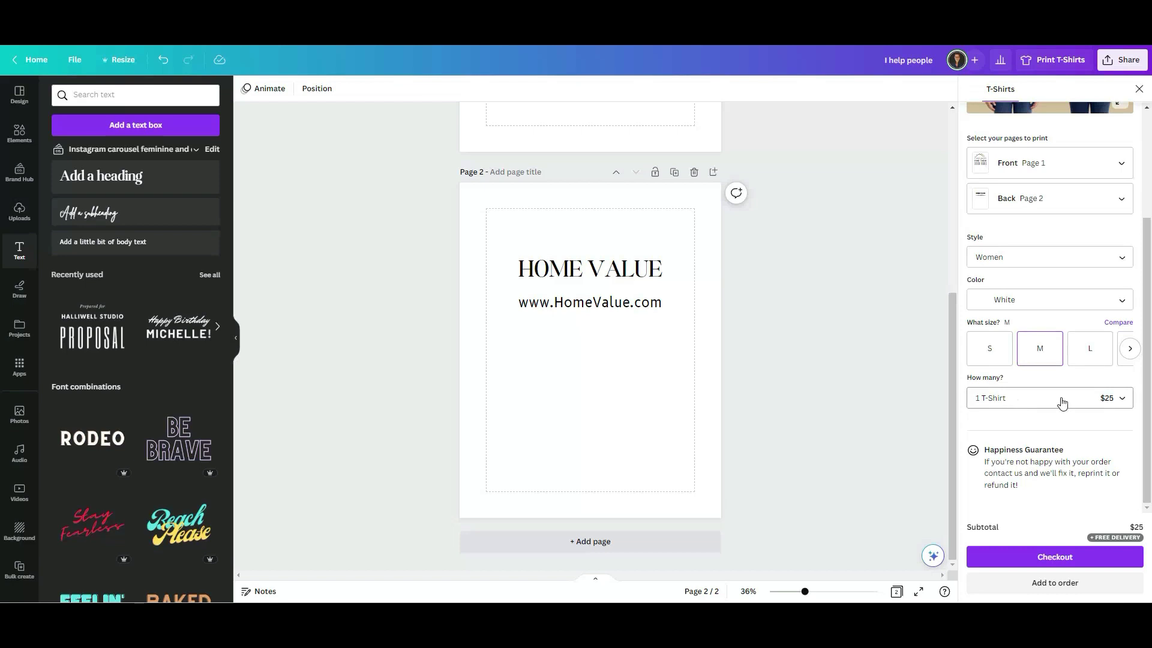
left_click(1123, 398)
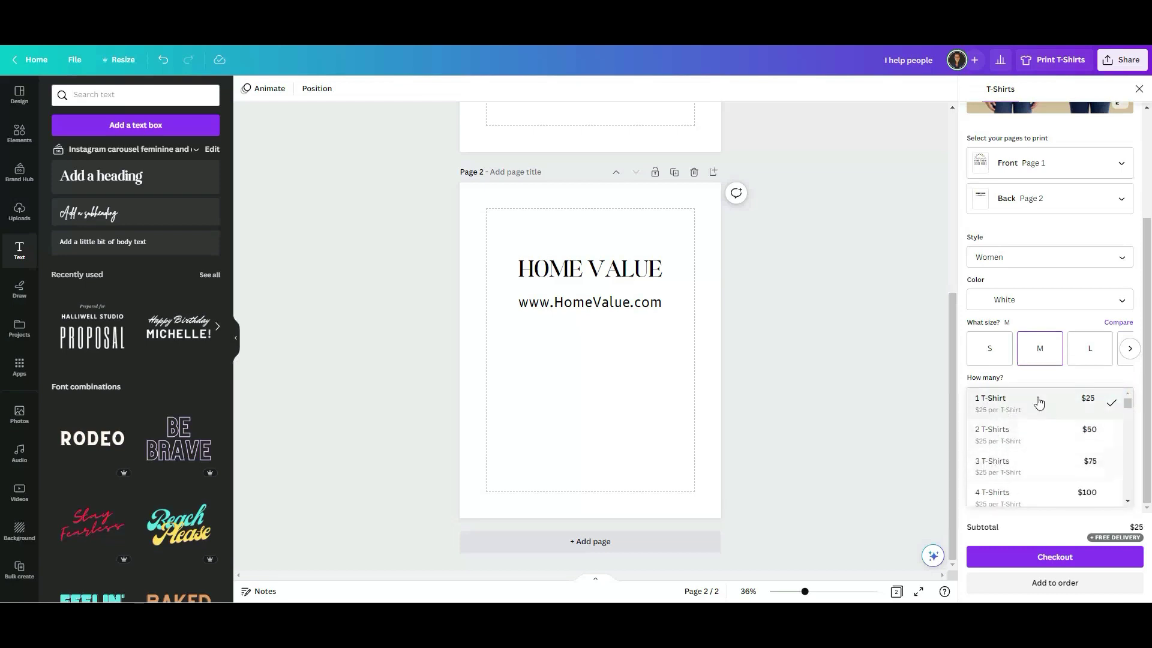
left_click(963, 378)
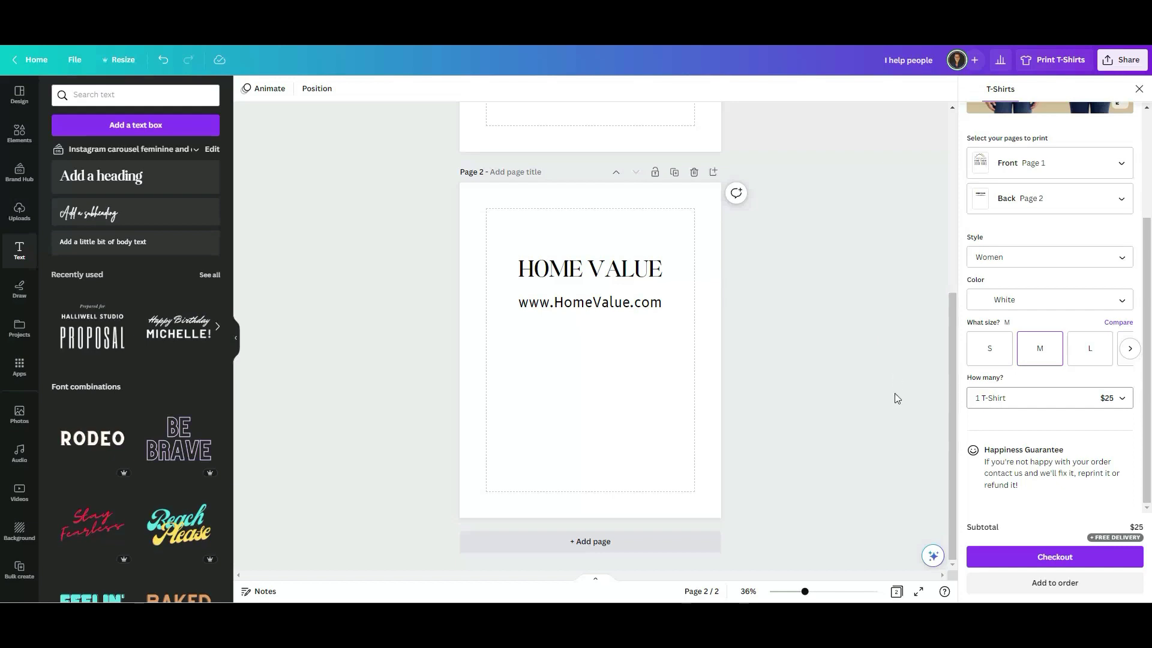
scroll(894, 401, "up", 4)
scroll(894, 406, "up", 1)
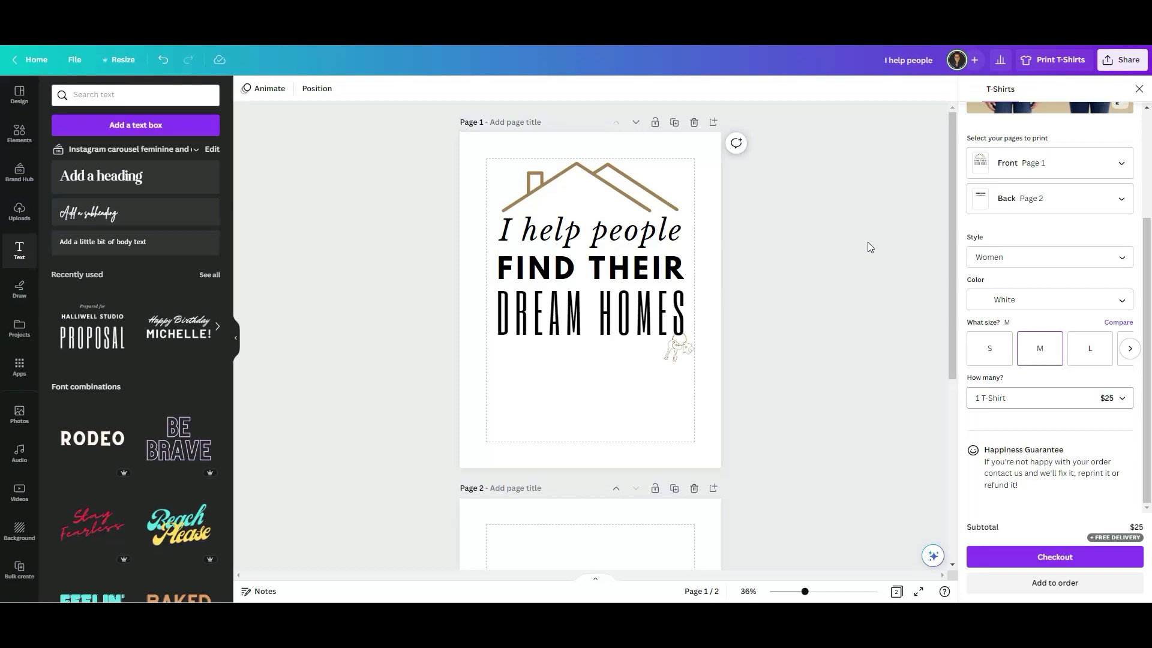
scroll(1024, 248, "up", 2)
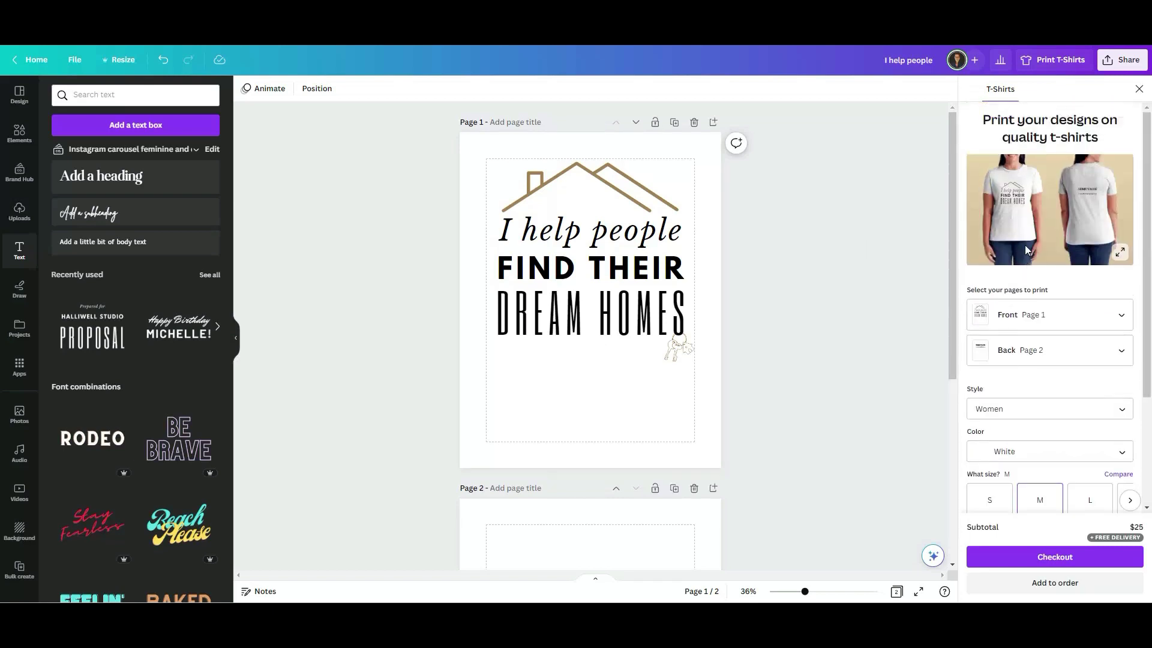